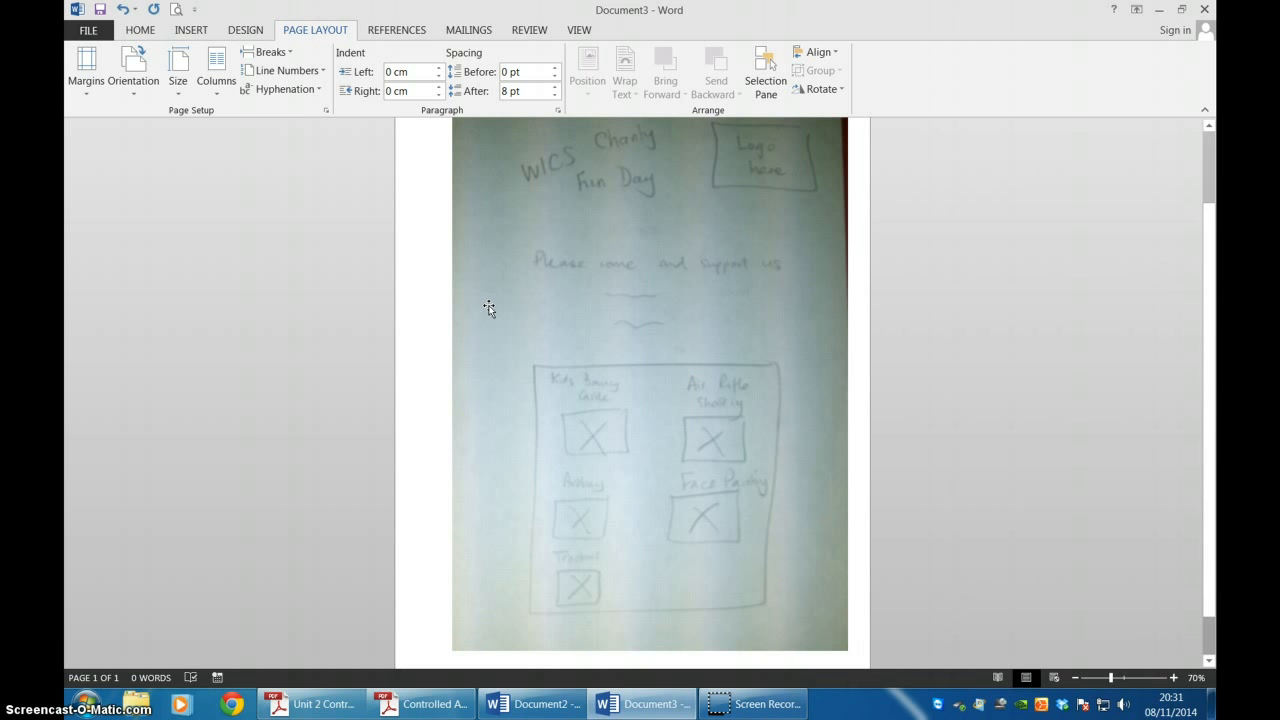
# - Review the finished fun day flyer in Document2 and the two assessment PDFs, then return to the flyer
pyautogui.click(625, 710)
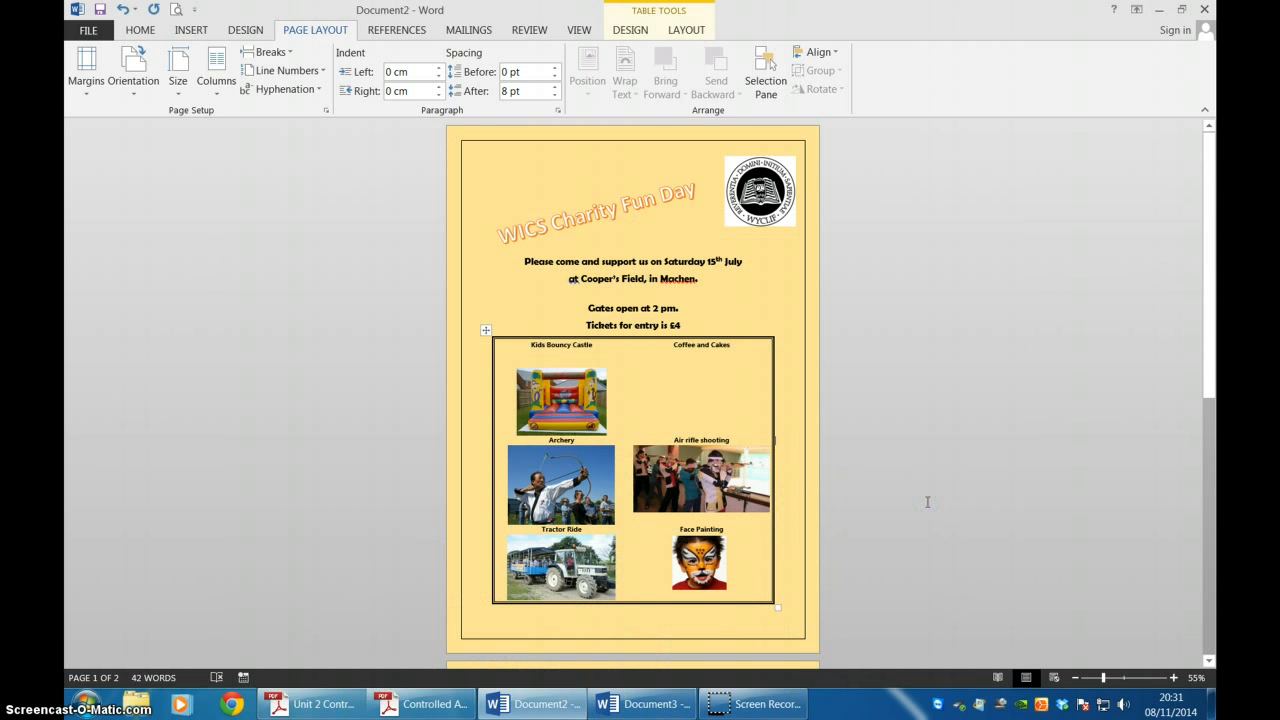
pyautogui.click(820, 665)
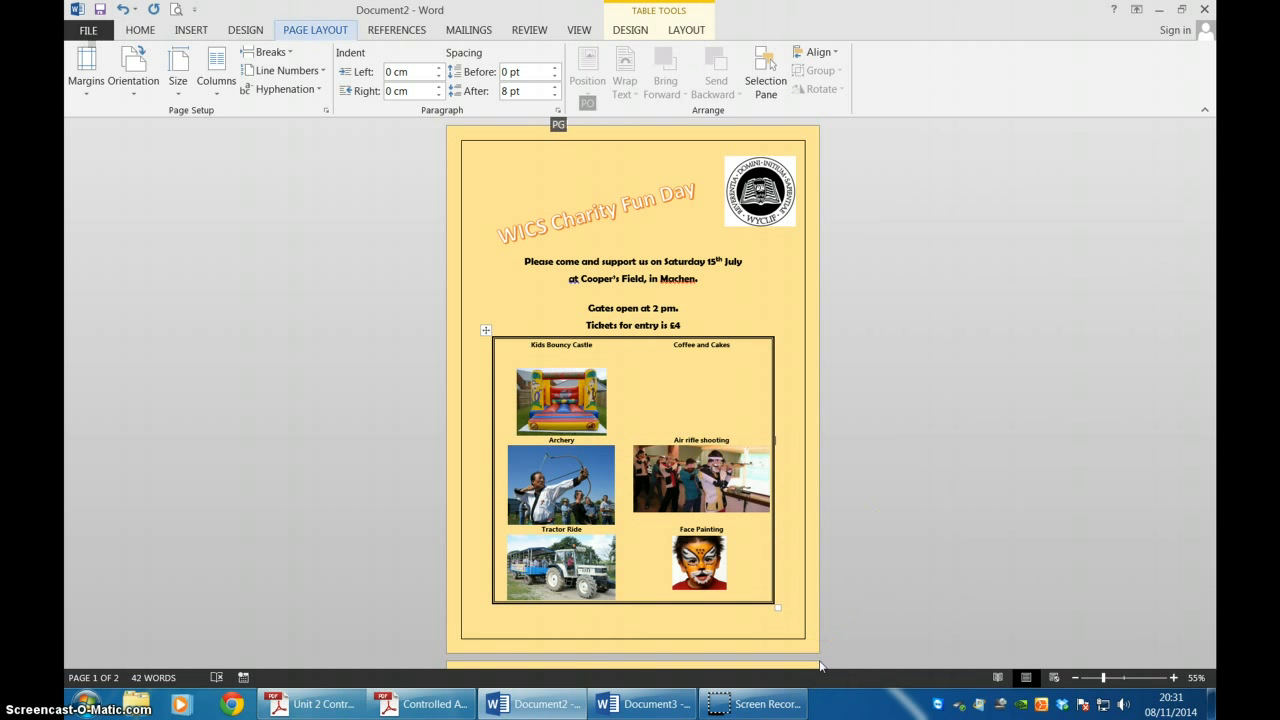
pyautogui.click(672, 710)
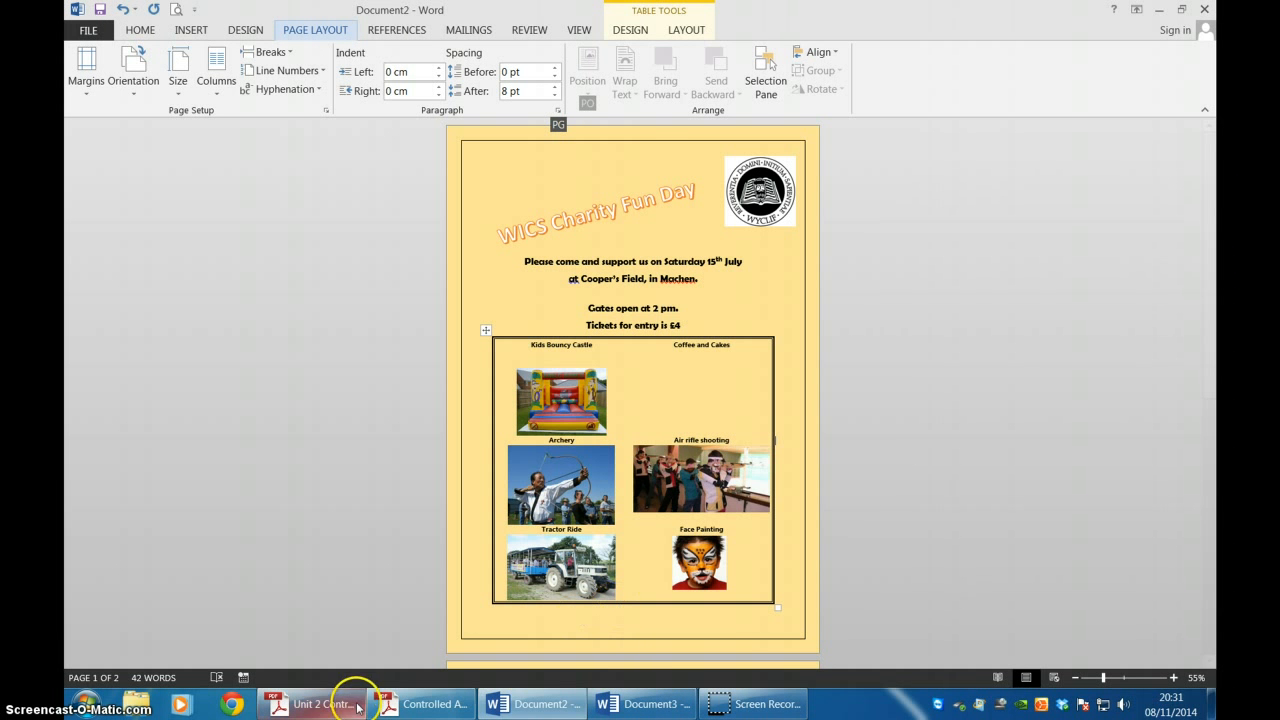
pyautogui.moveTo(413, 712)
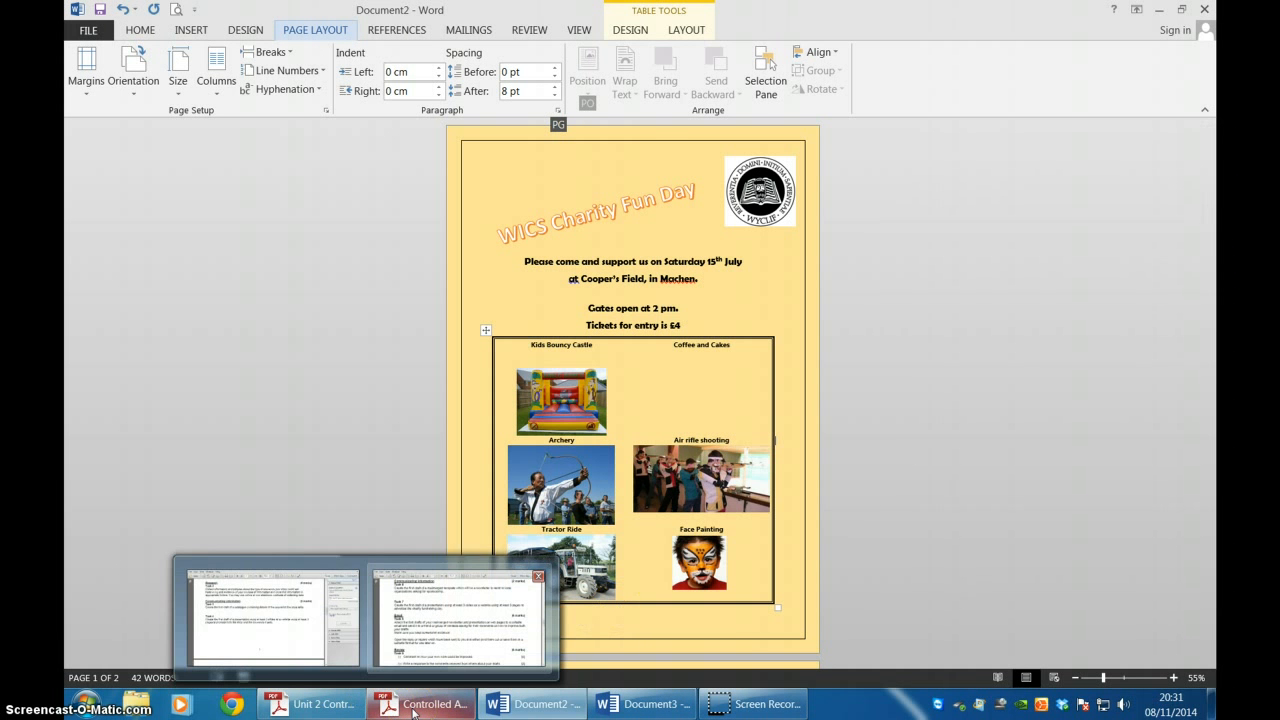
pyautogui.click(331, 708)
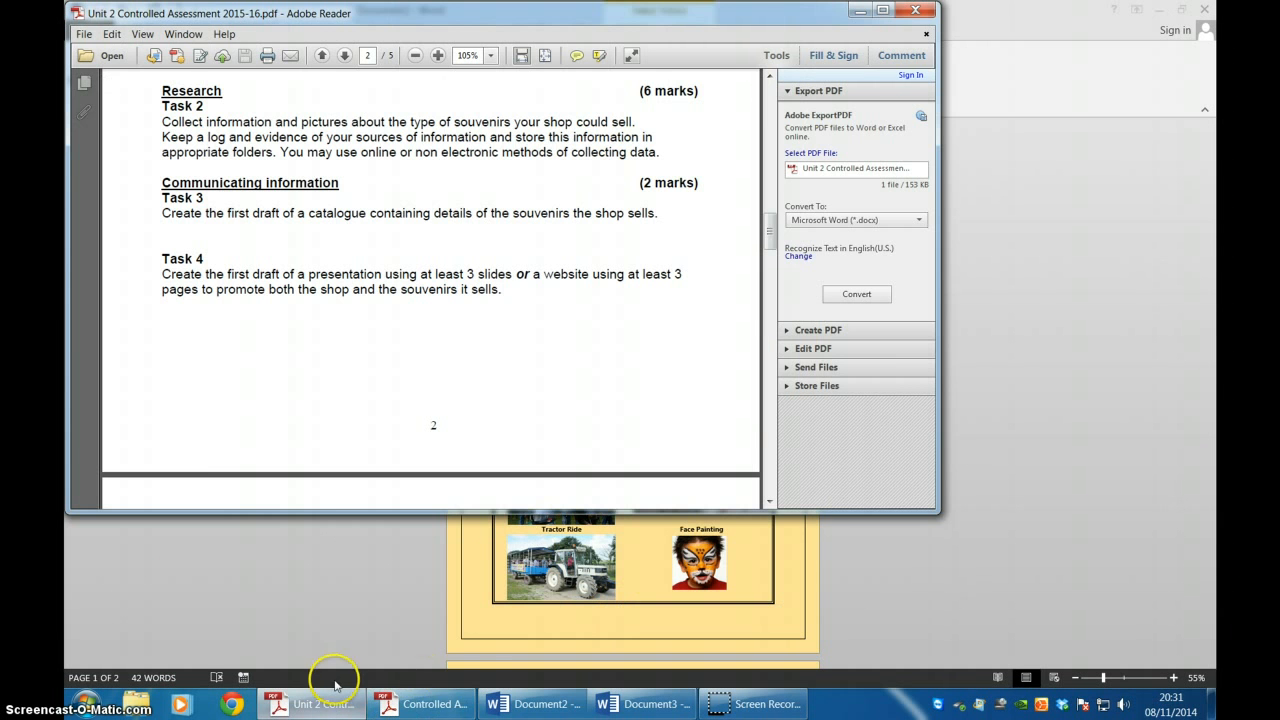
pyautogui.click(433, 710)
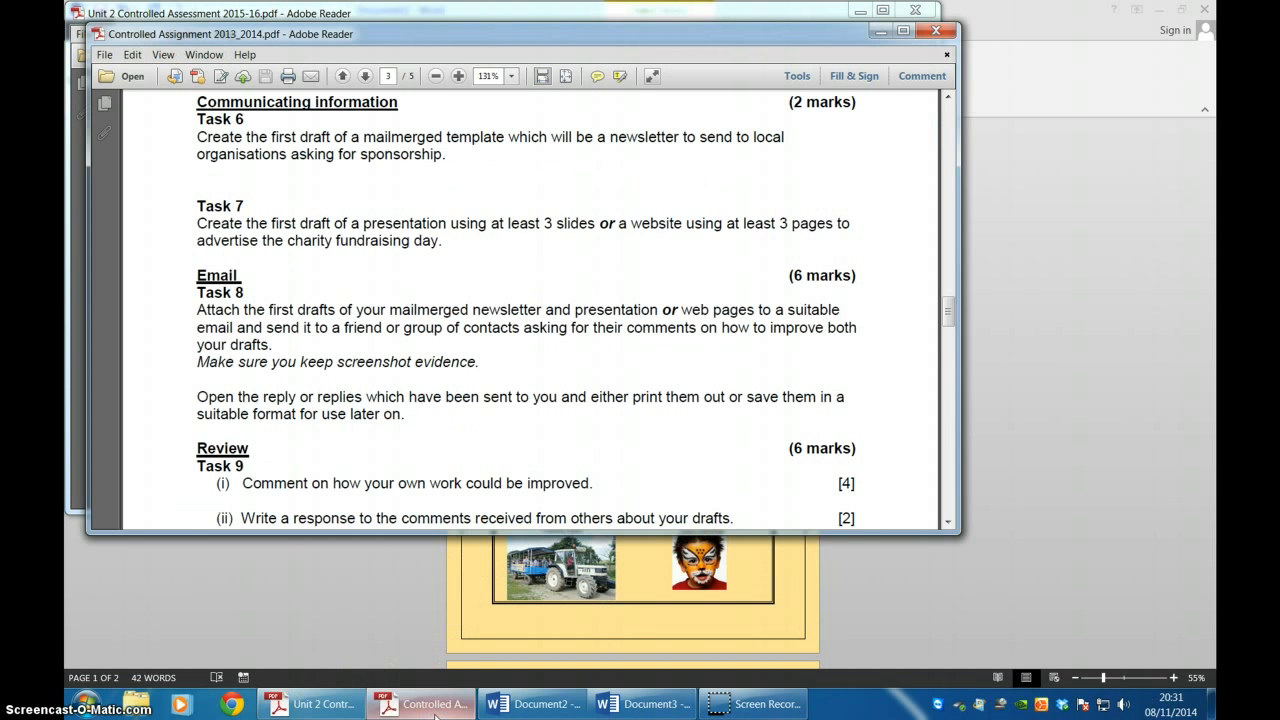
pyautogui.click(935, 31)
pyautogui.click(1023, 557)
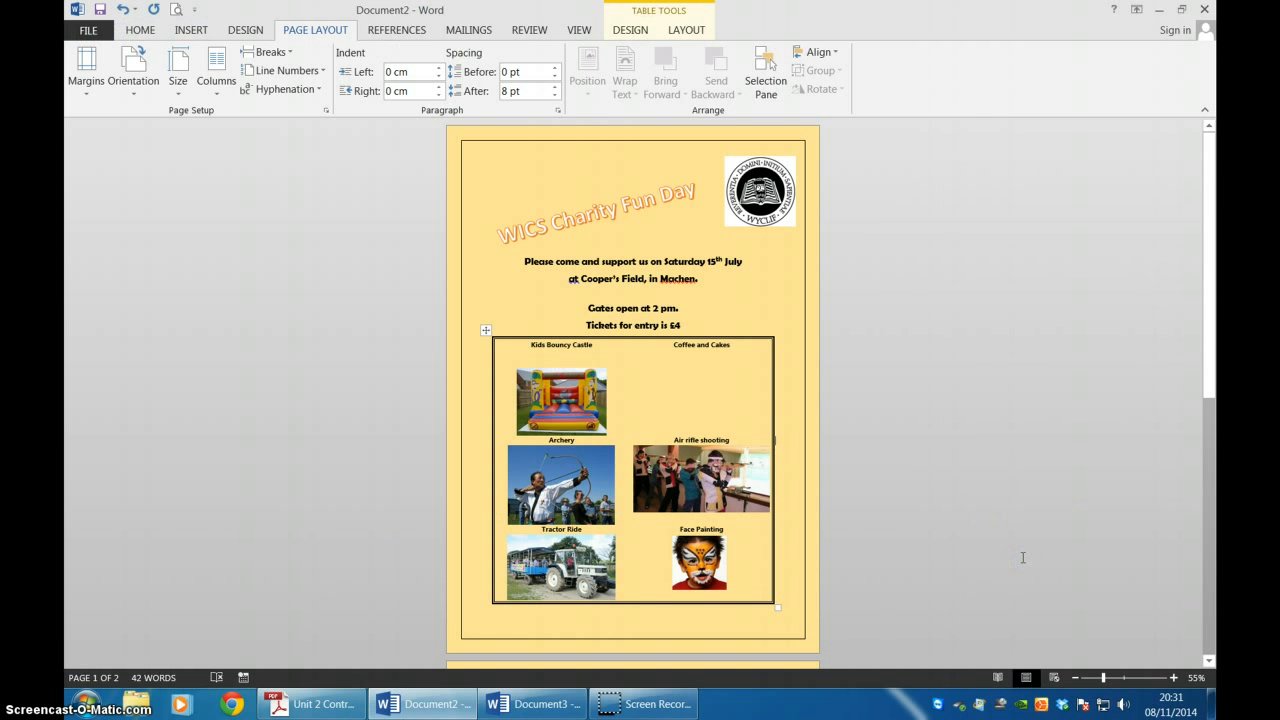
pyautogui.hotkey('alt', 'p')
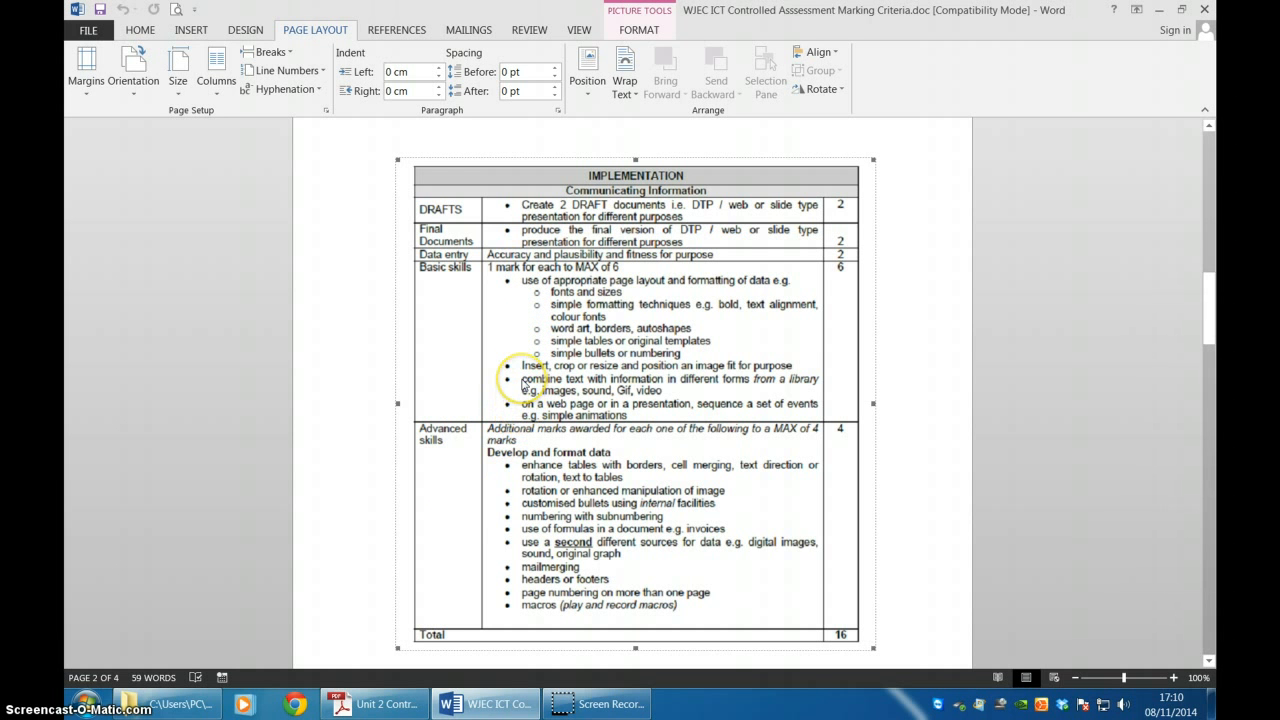
pyautogui.hotkey('alt', 'p')
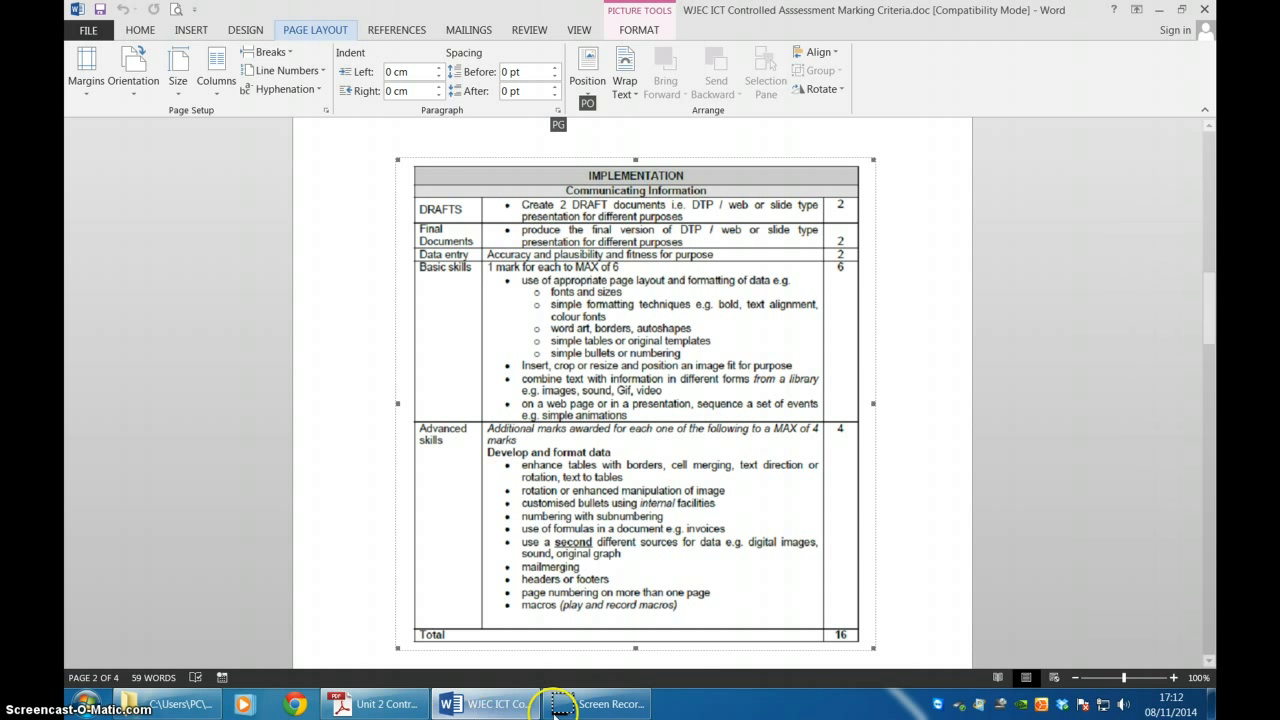
pyautogui.click(559, 706)
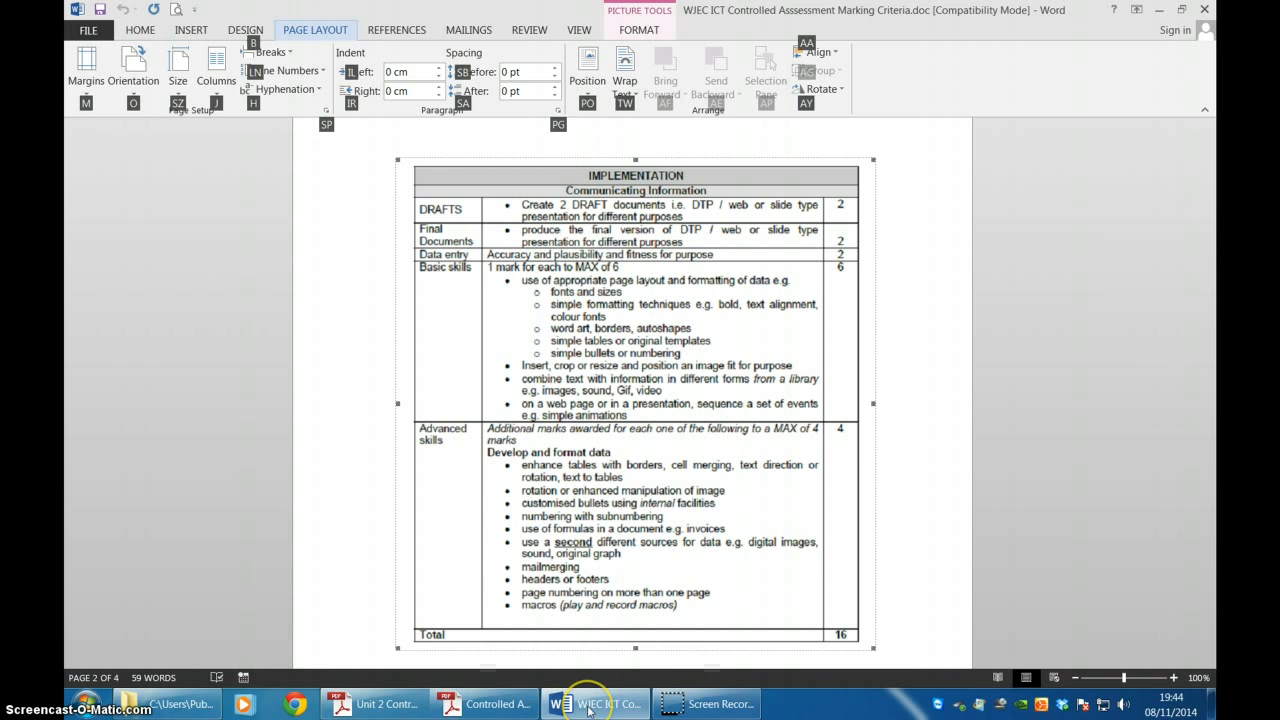
pyautogui.moveTo(585, 710)
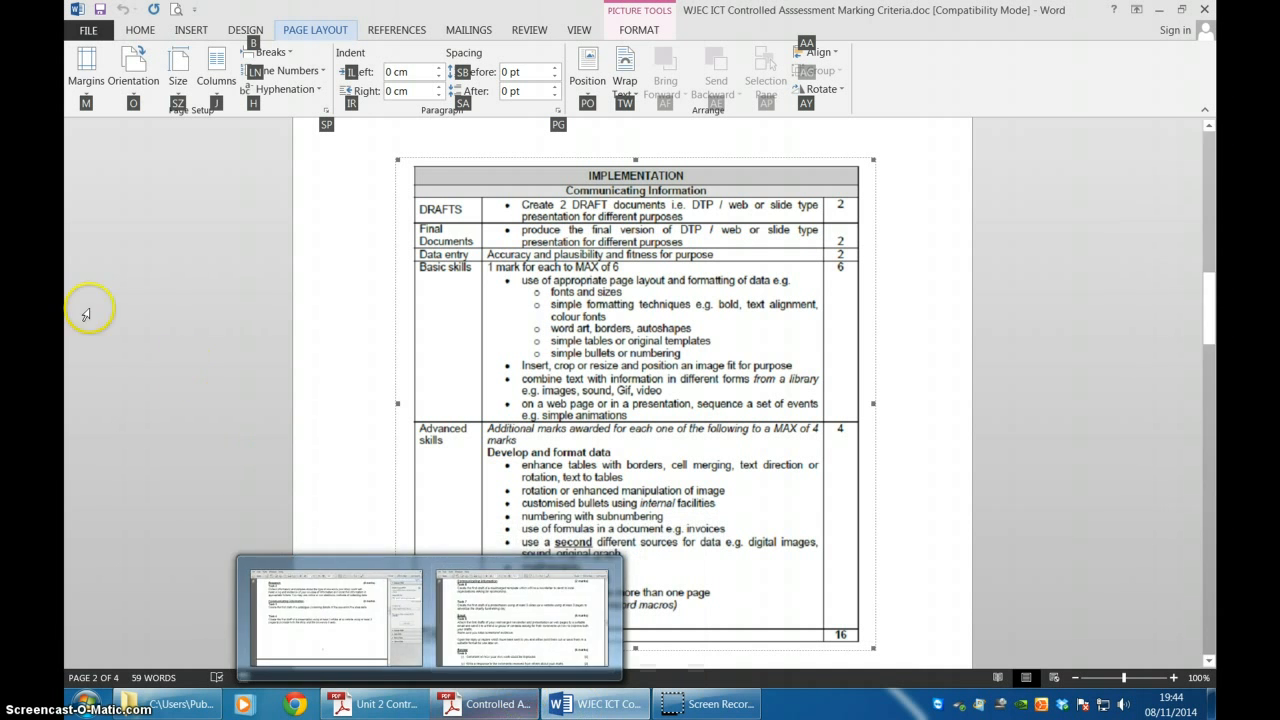
# - Create a new blank document
pyautogui.click(100, 30)
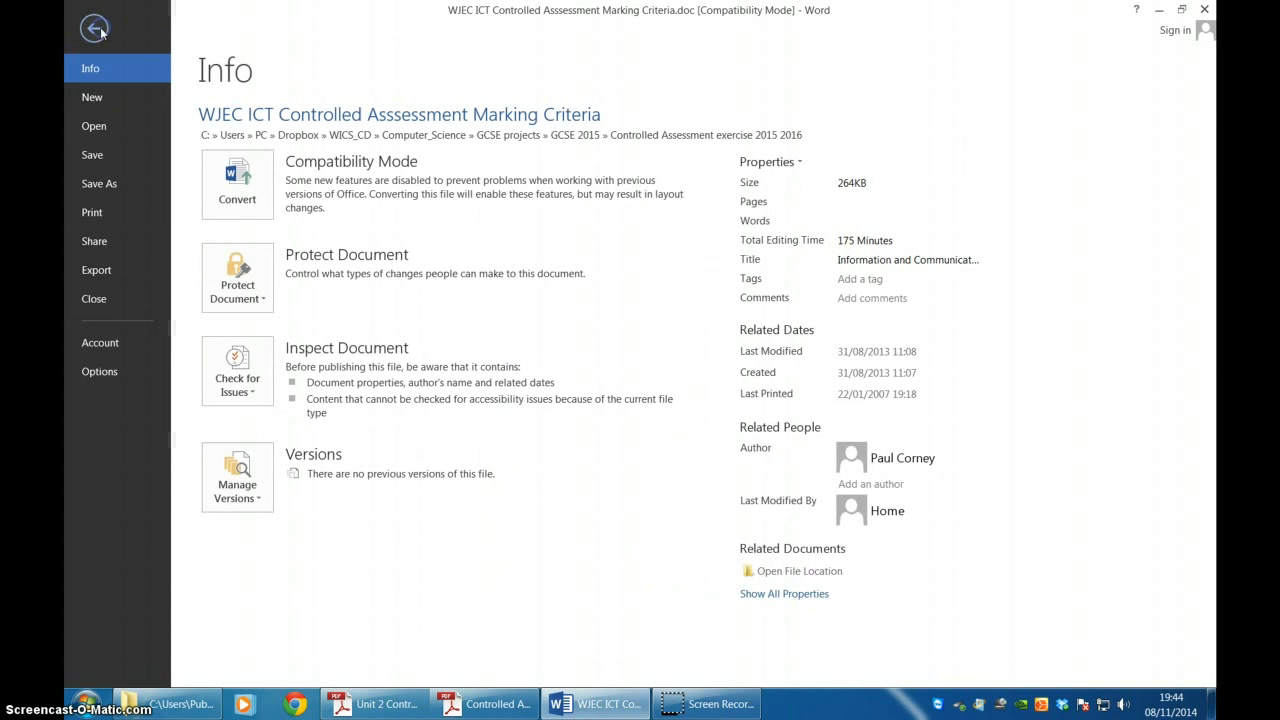
pyautogui.click(94, 97)
pyautogui.click(256, 288)
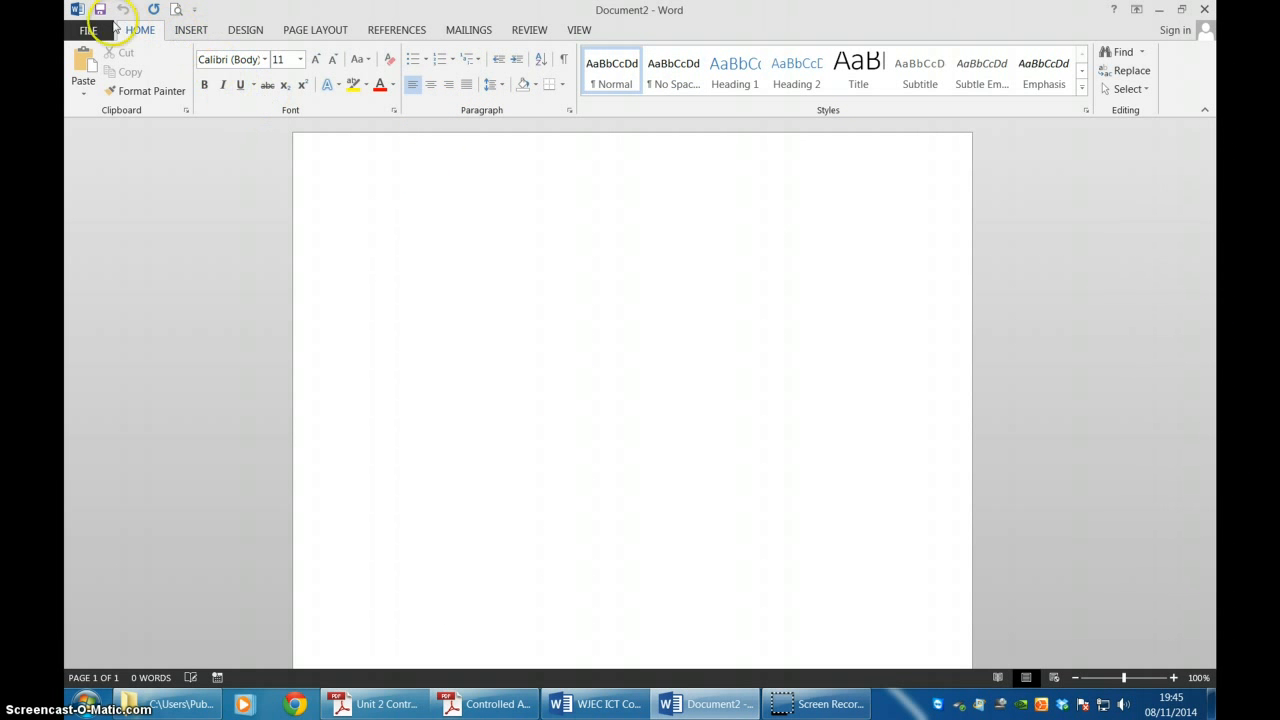
# - Add a thin box border around the pages of the whole document and set the page colour to light gold
pyautogui.click(244, 30)
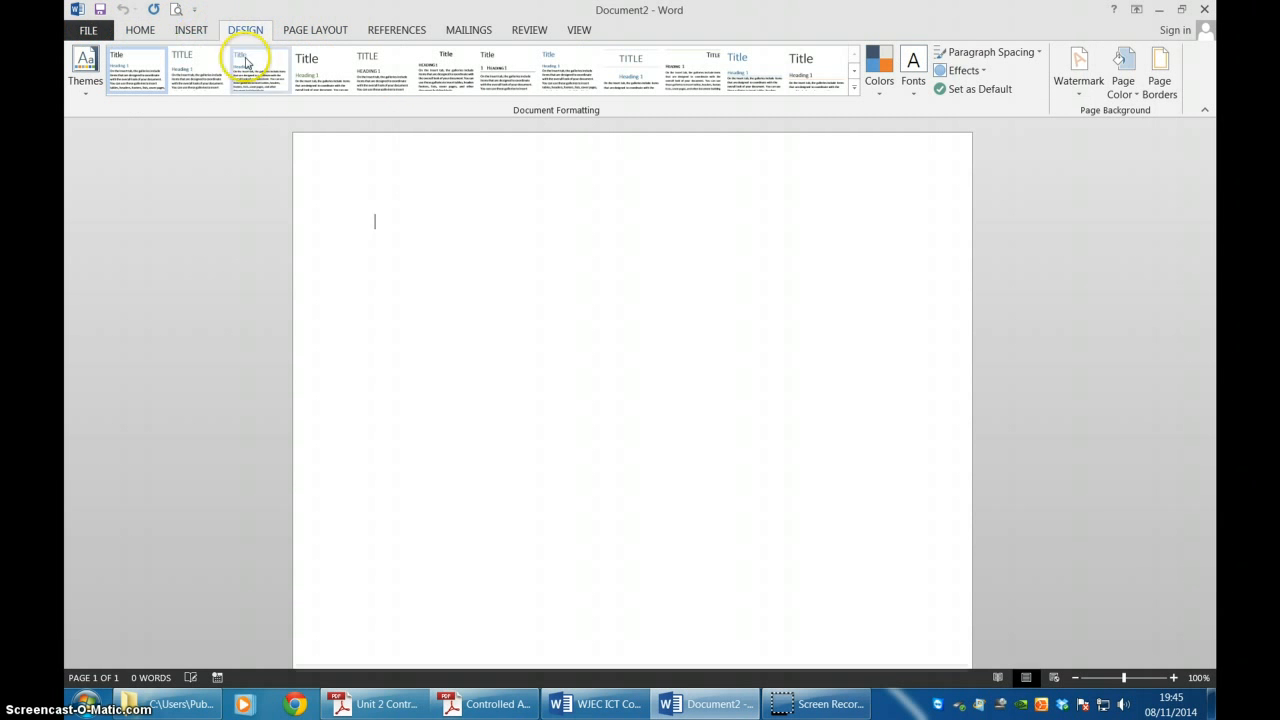
pyautogui.click(1157, 78)
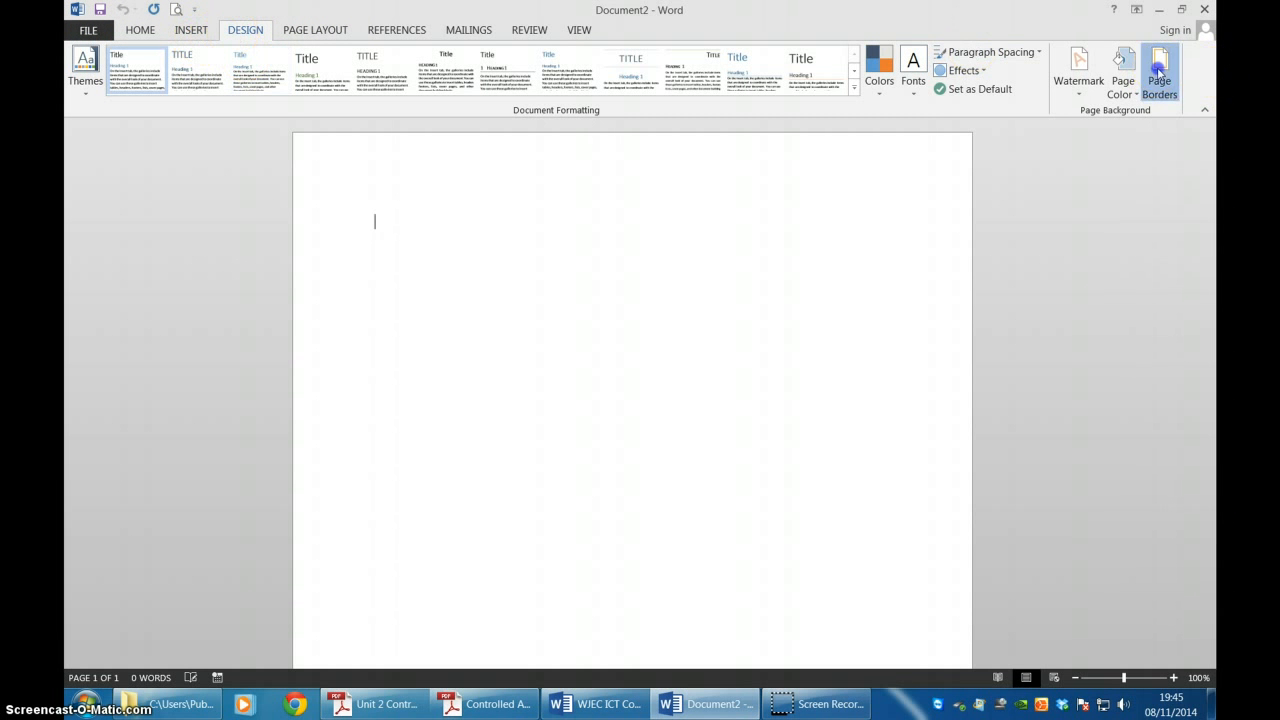
pyautogui.click(407, 287)
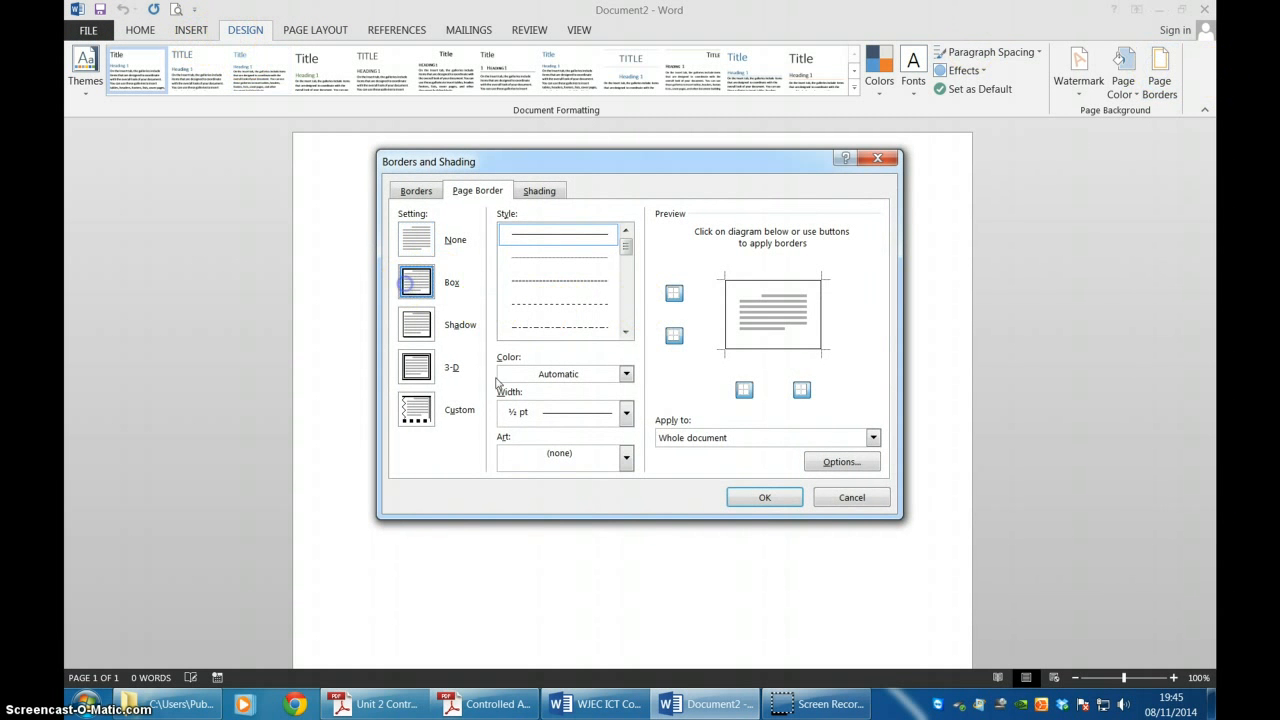
pyautogui.click(752, 494)
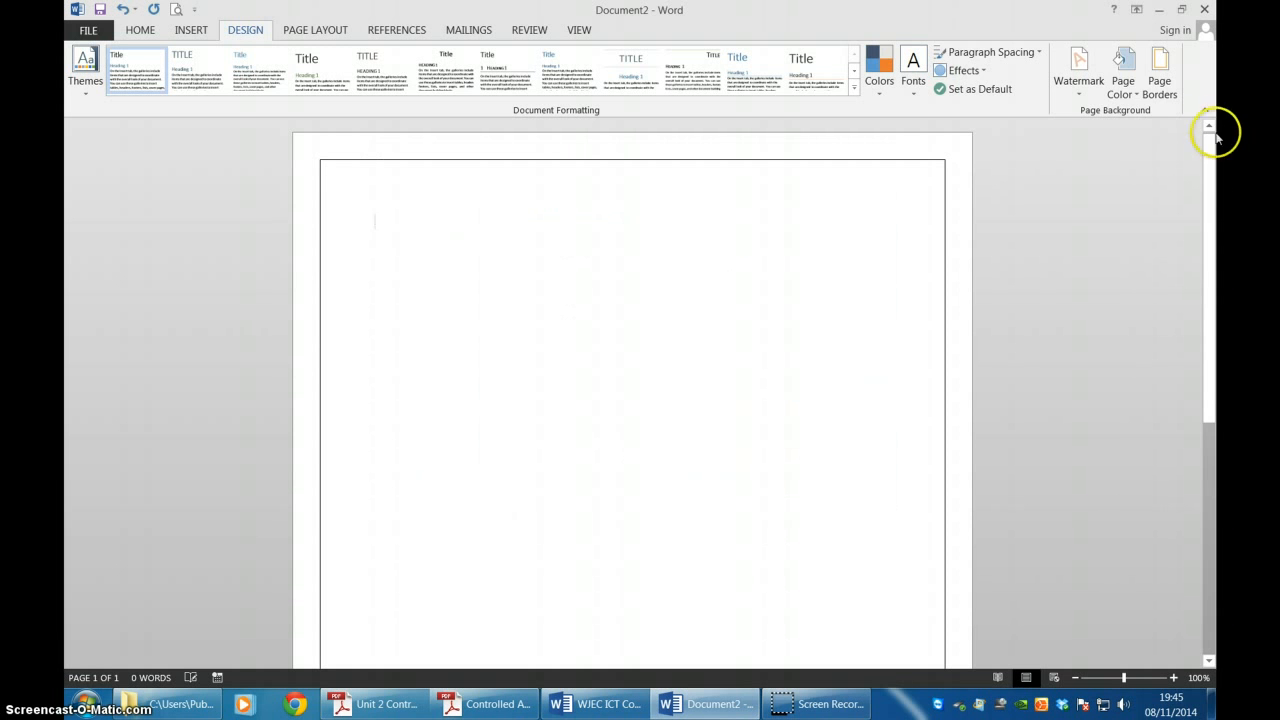
pyautogui.click(1127, 72)
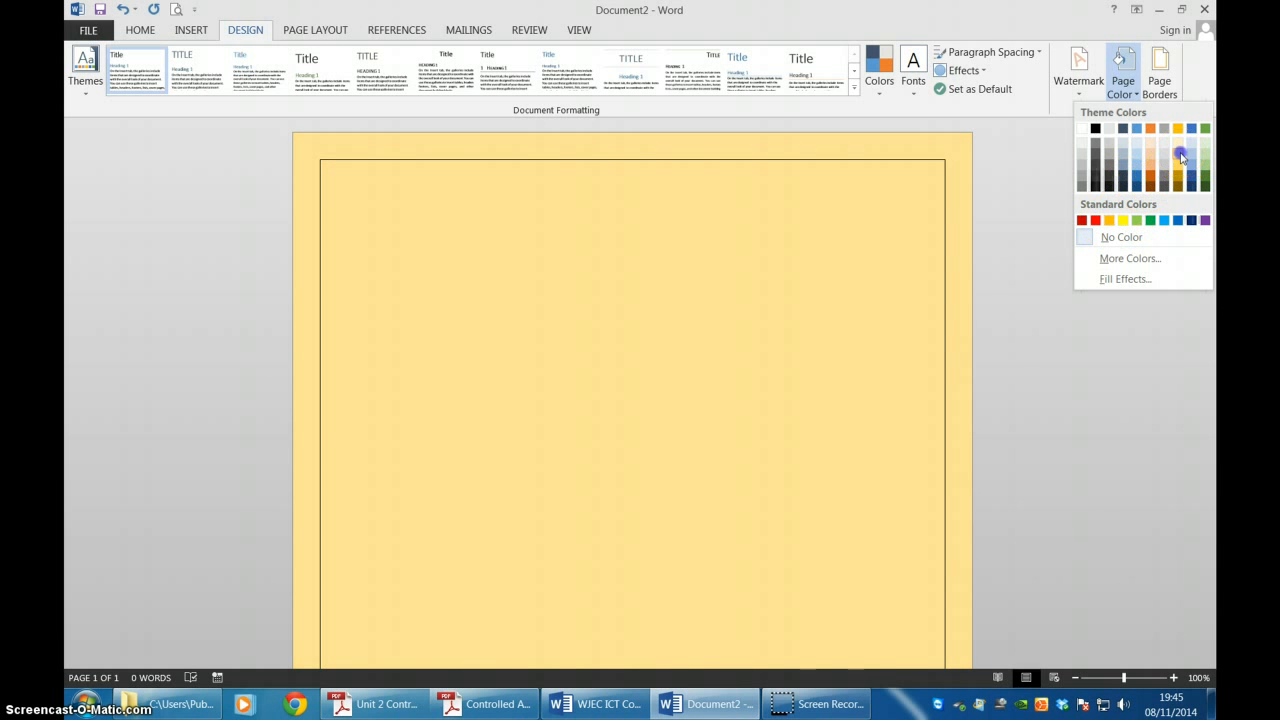
pyautogui.click(1179, 152)
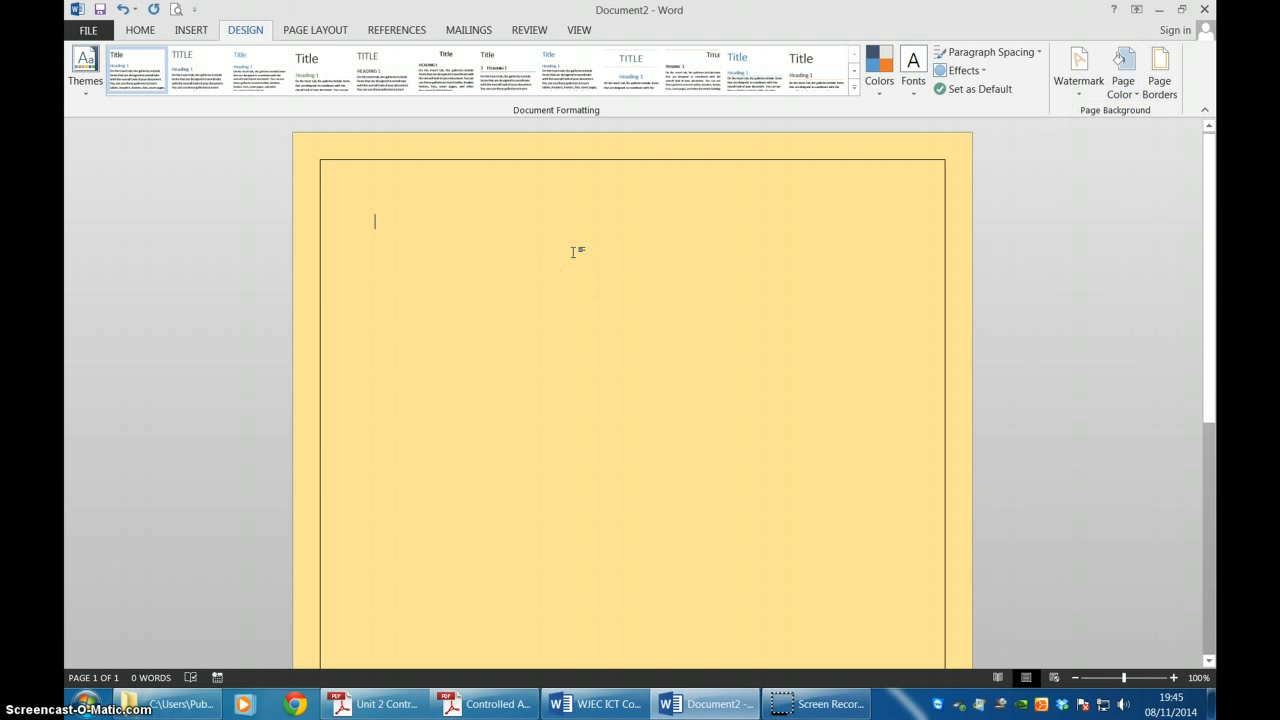
# - Write the title "WICS Charity Fun Day" and convert it to WordArt in the white style with orange outline and shadow
pyautogui.write('WE')
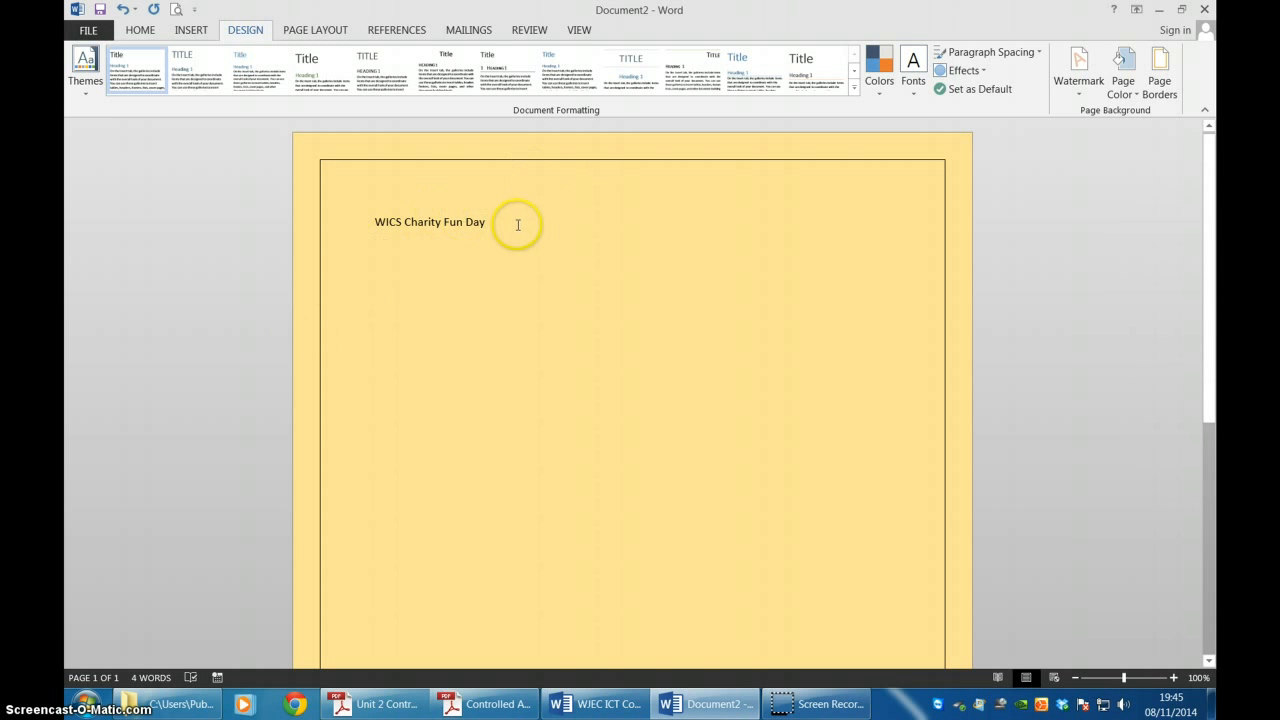
pyautogui.moveTo(518, 224); pyautogui.dragTo(355, 226)
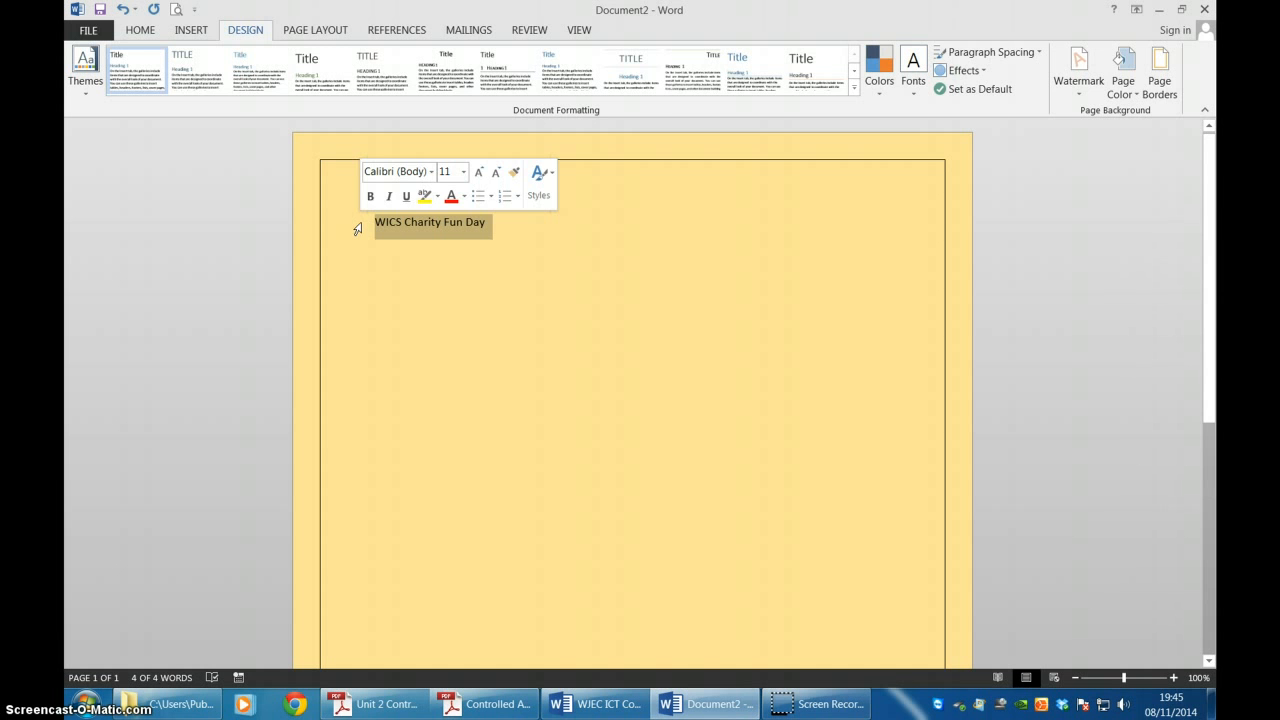
pyautogui.click(191, 30)
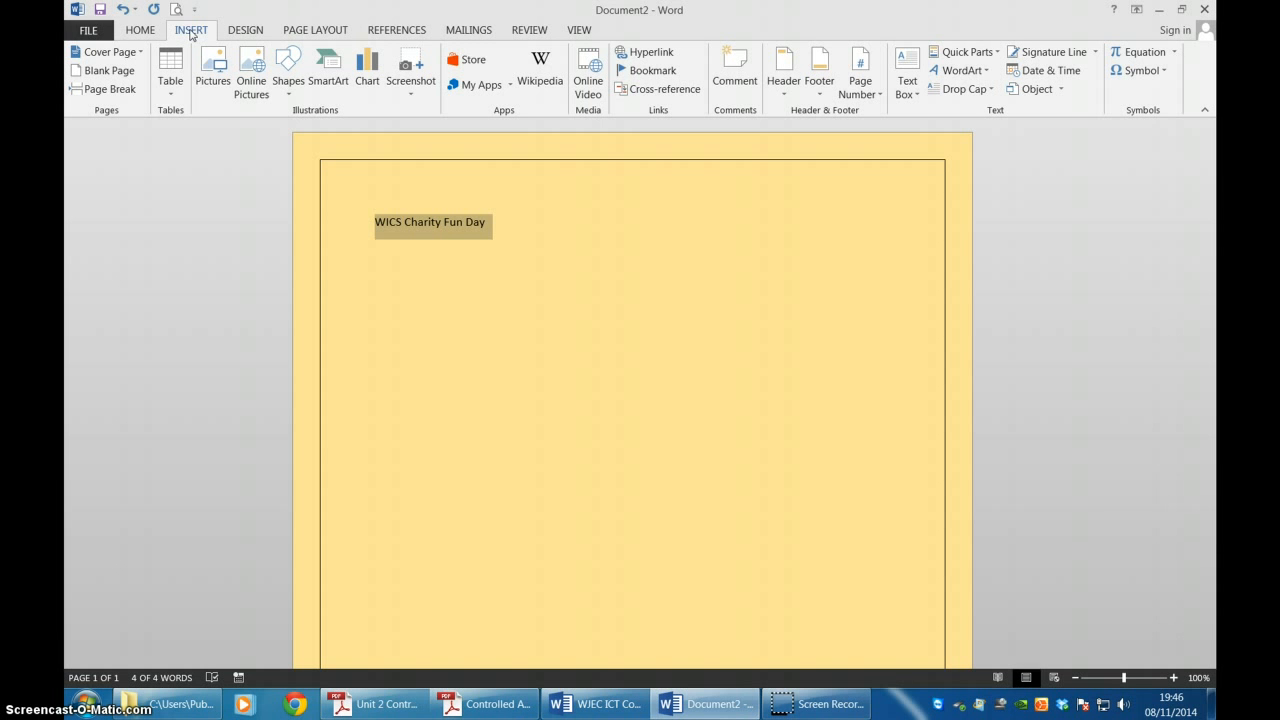
pyautogui.click(984, 72)
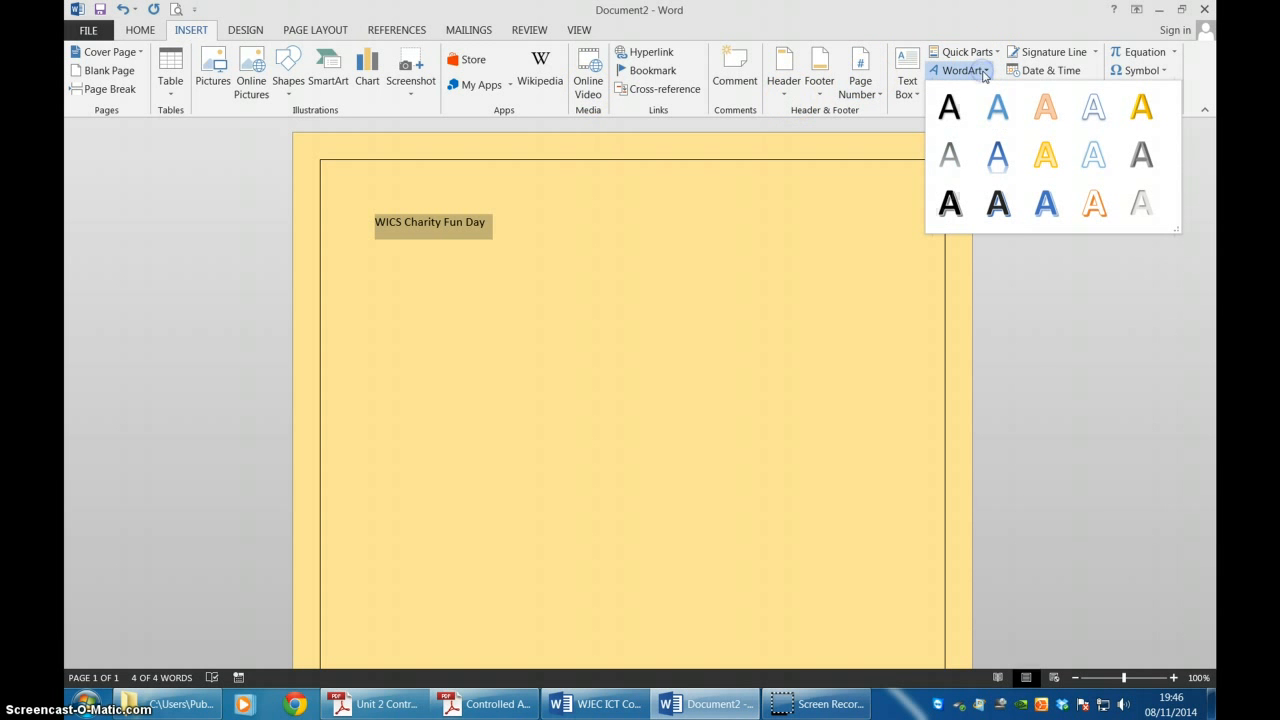
pyautogui.click(1102, 205)
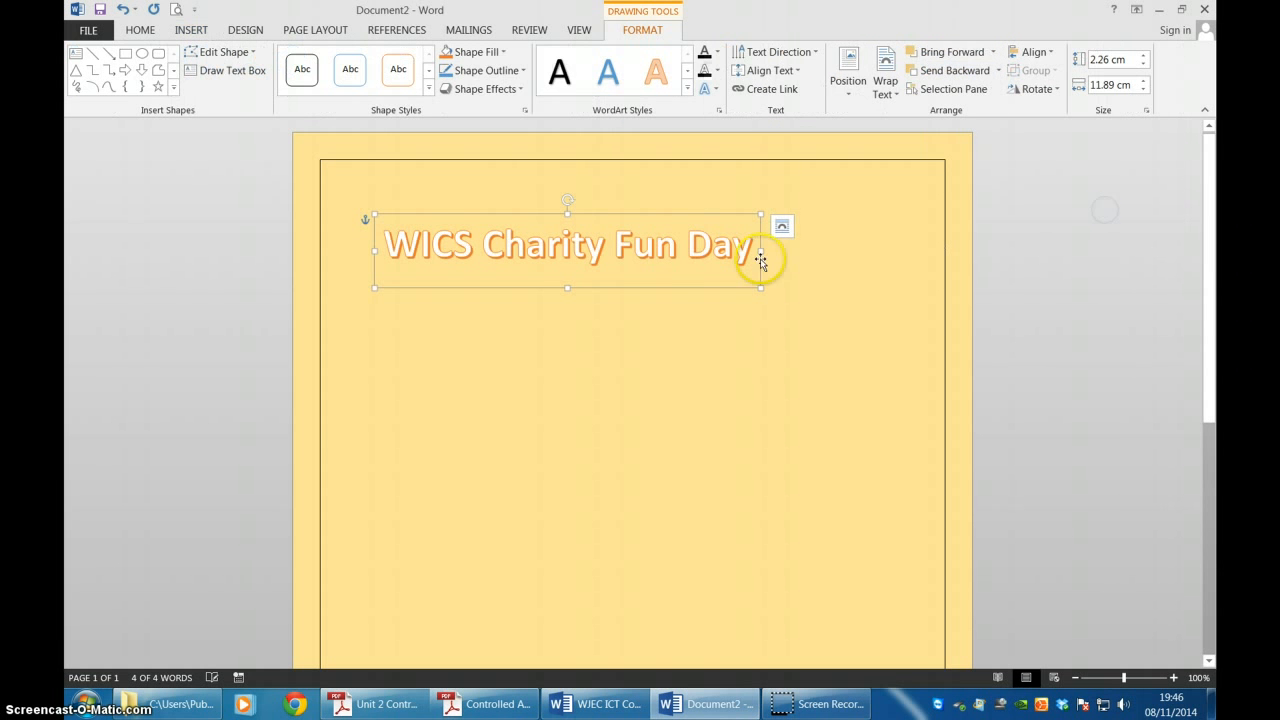
pyautogui.click(654, 442)
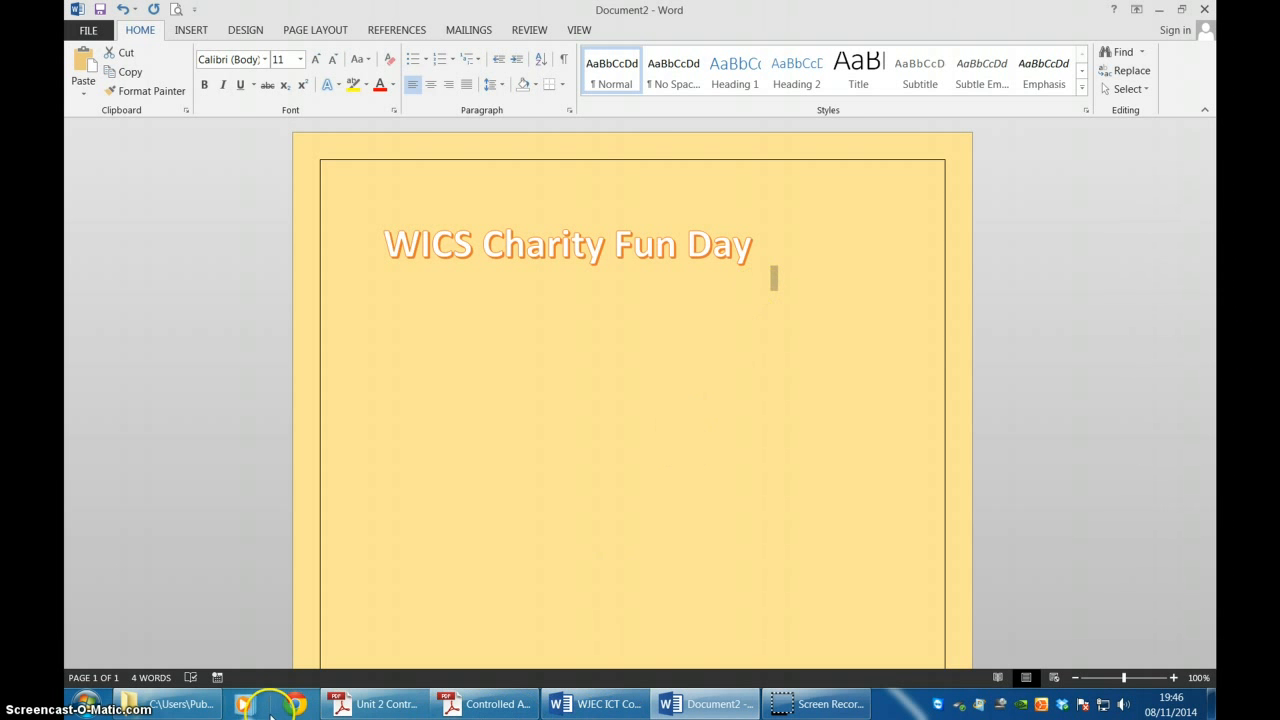
# - Insert logo.png from the Public Documents folder below the title and shrink it to about 4.78 cm high by 4.87 cm wide
pyautogui.click(190, 705)
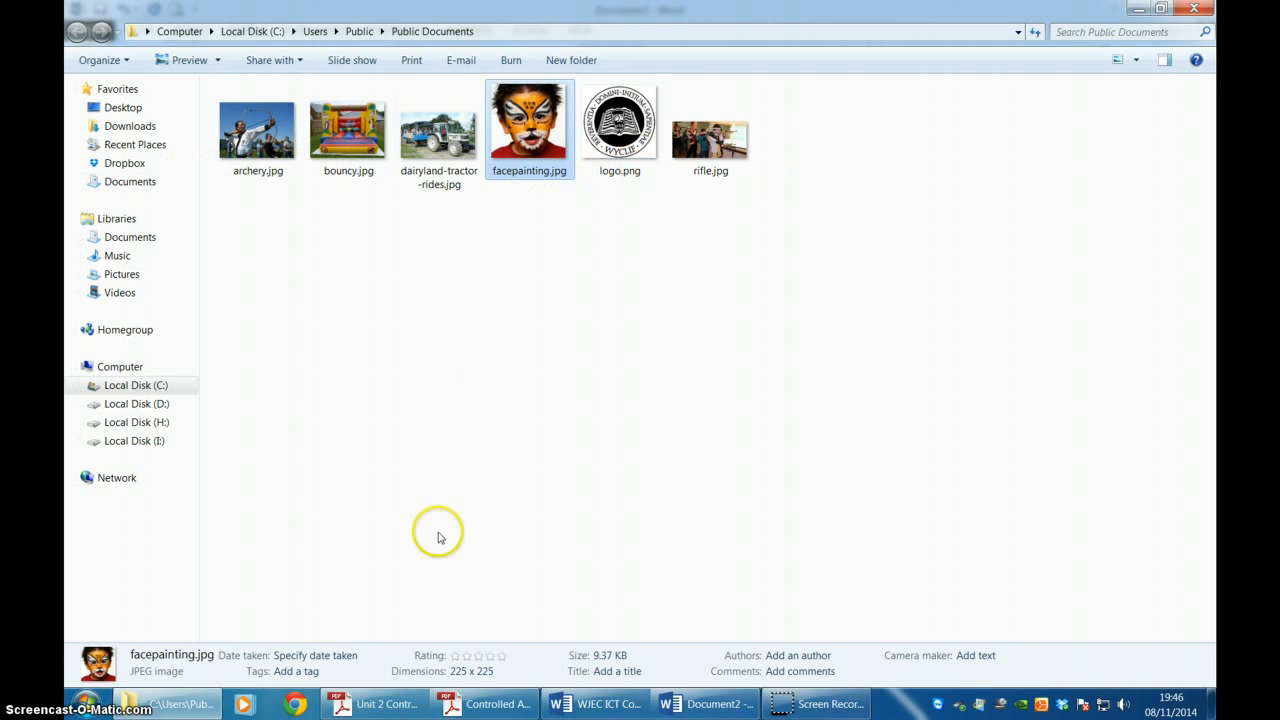
pyautogui.click(720, 708)
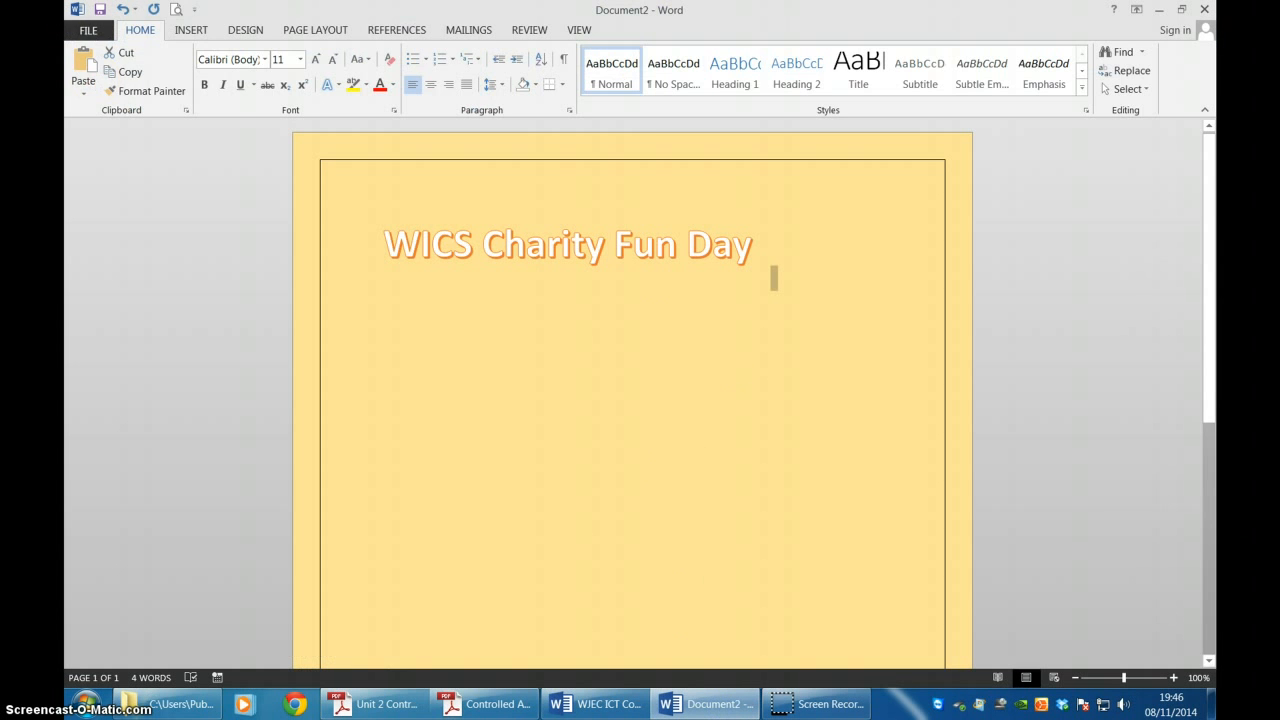
pyautogui.click(190, 30)
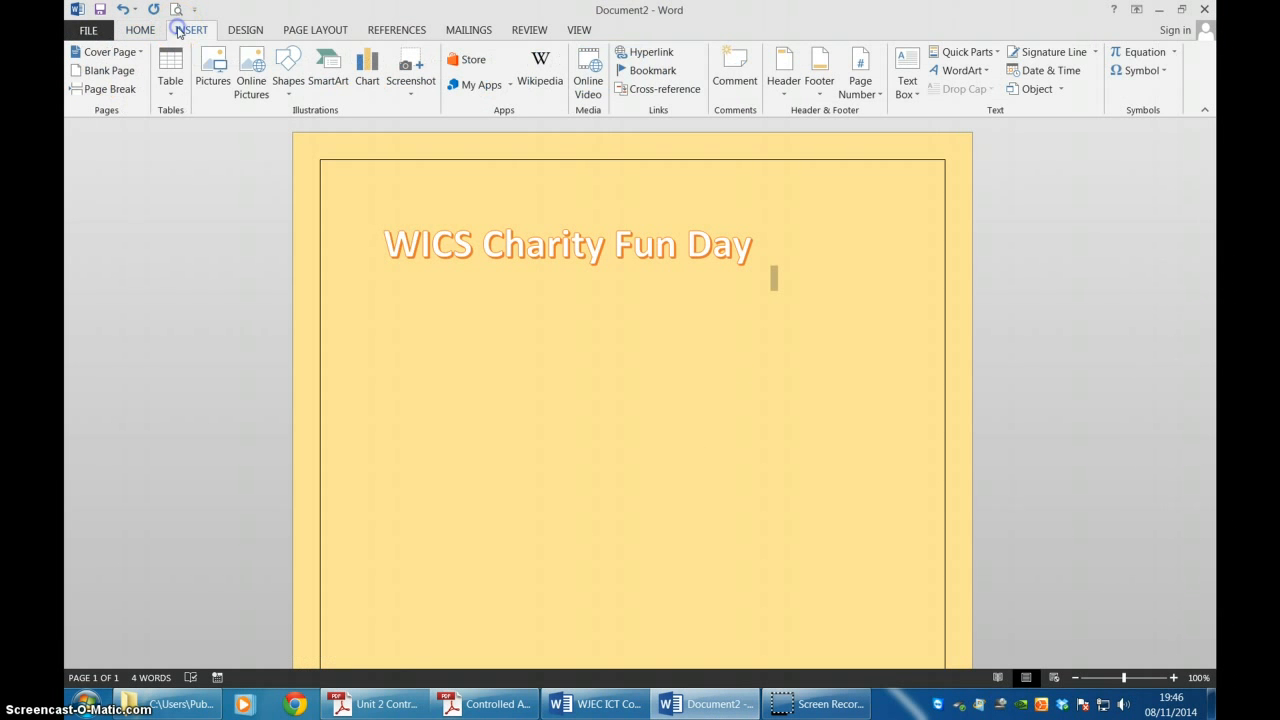
pyautogui.click(203, 80)
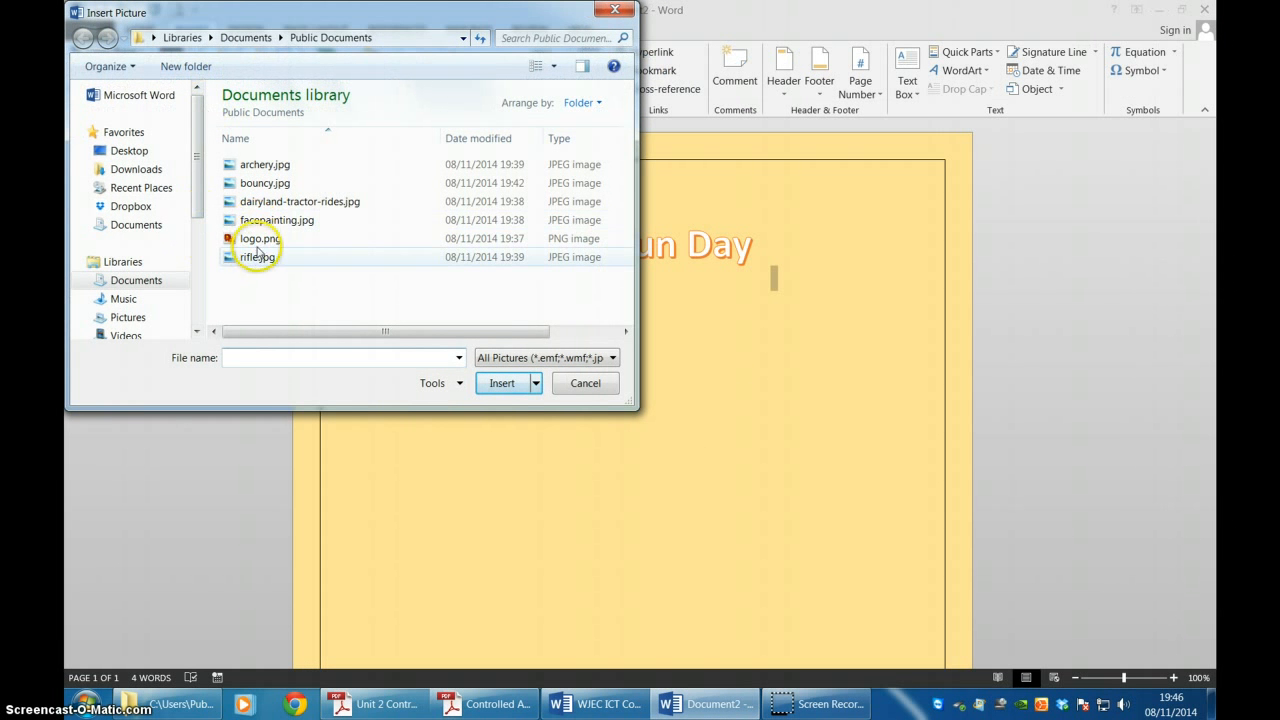
pyautogui.click(258, 241)
pyautogui.click(505, 385)
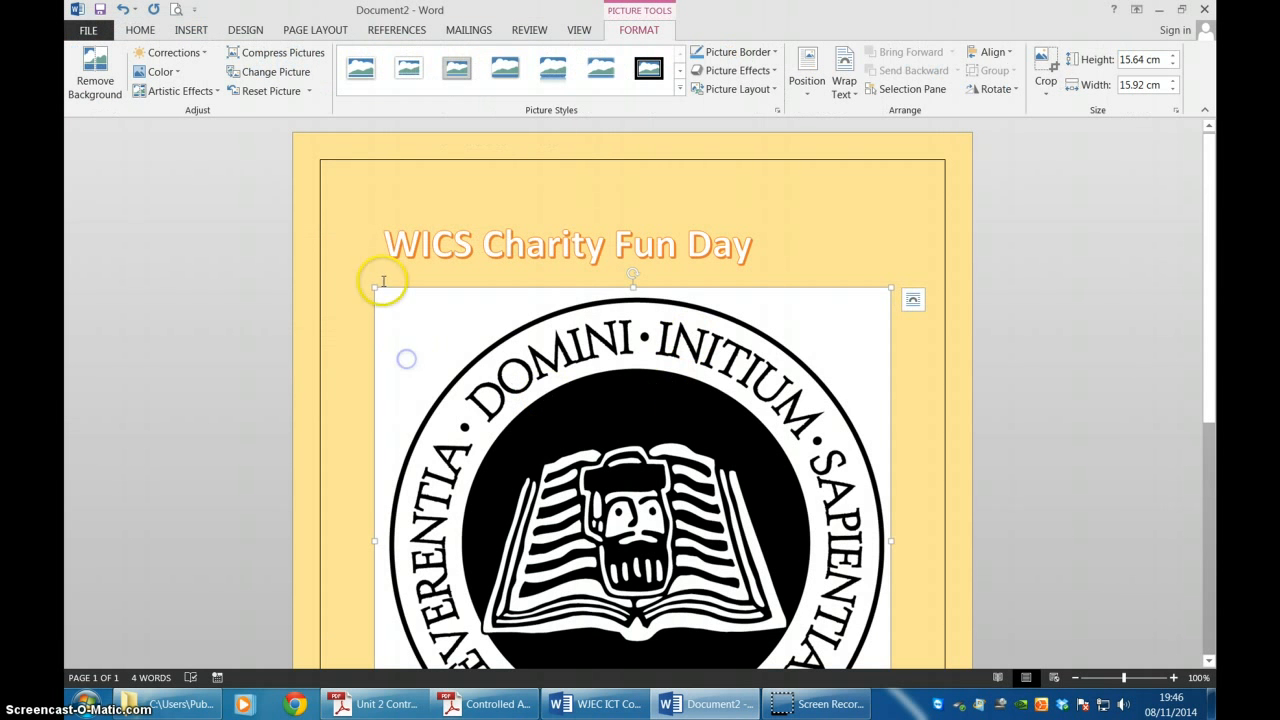
pyautogui.moveTo(372, 287); pyautogui.dragTo(811, 639)
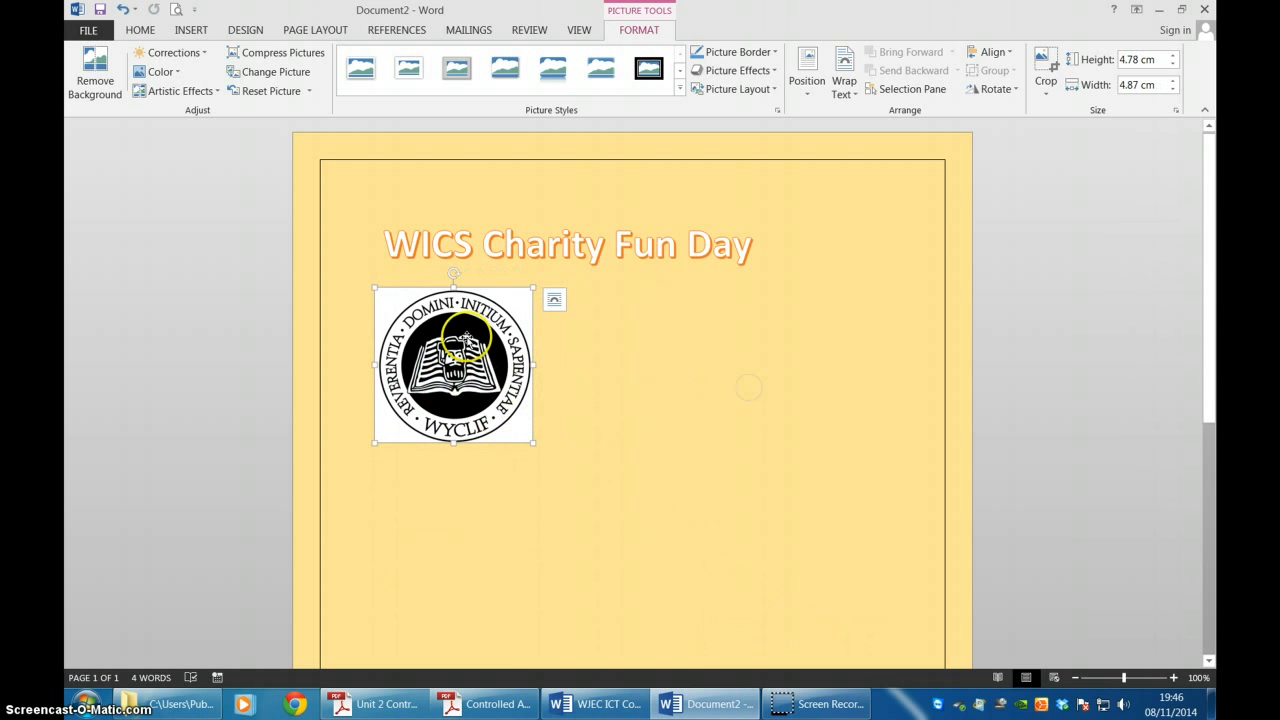
pyautogui.rightClick(472, 328)
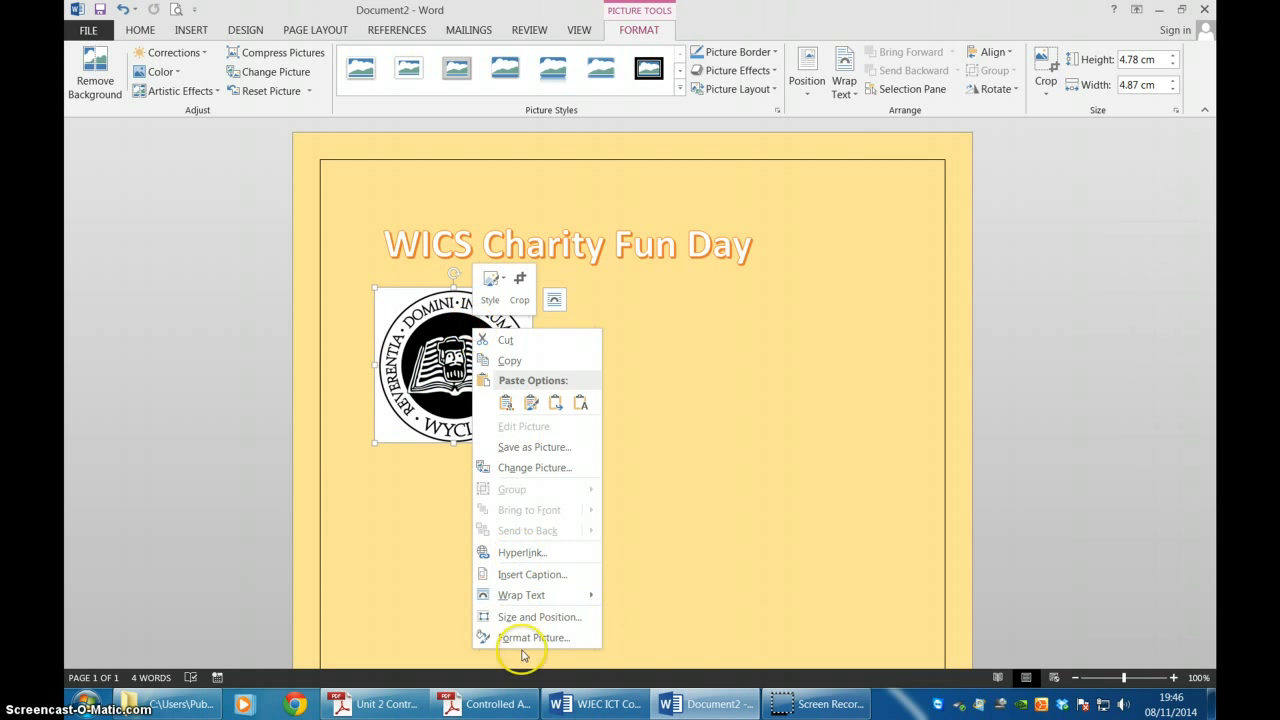
pyautogui.click(530, 618)
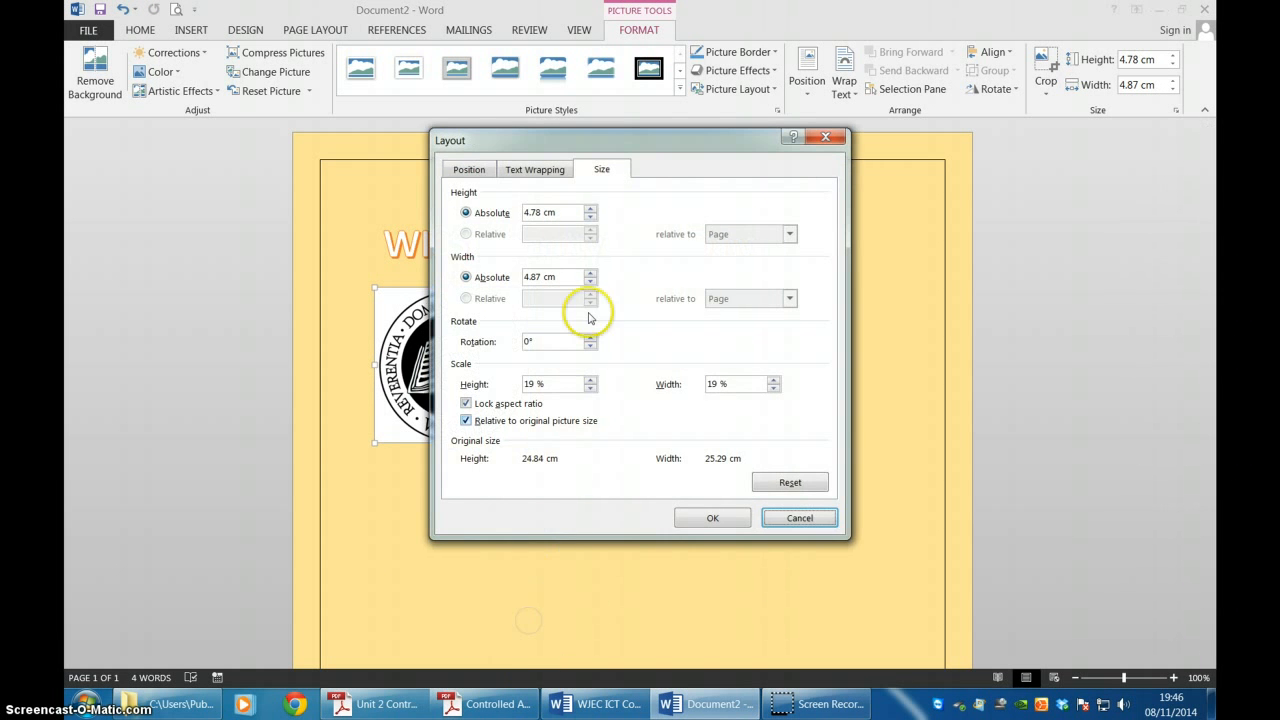
pyautogui.click(468, 169)
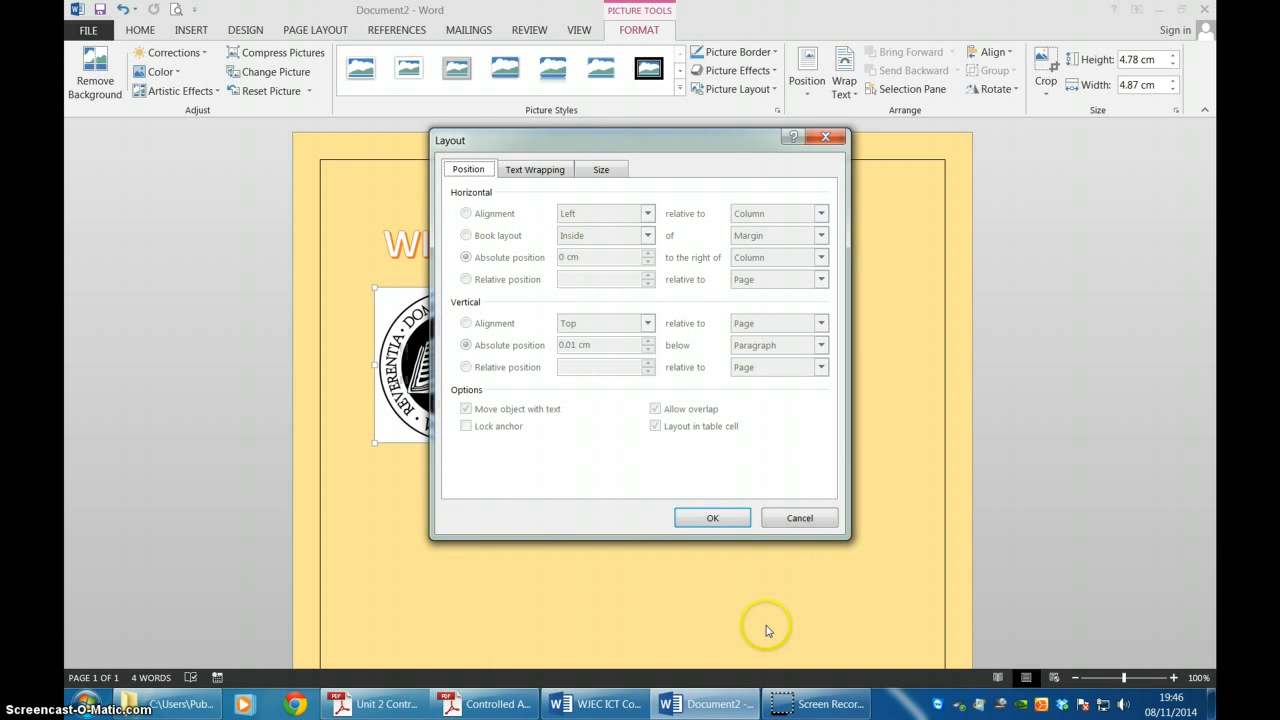
pyautogui.click(810, 518)
pyautogui.moveTo(468, 436); pyautogui.dragTo(468, 437)
pyautogui.rightClick(452, 437)
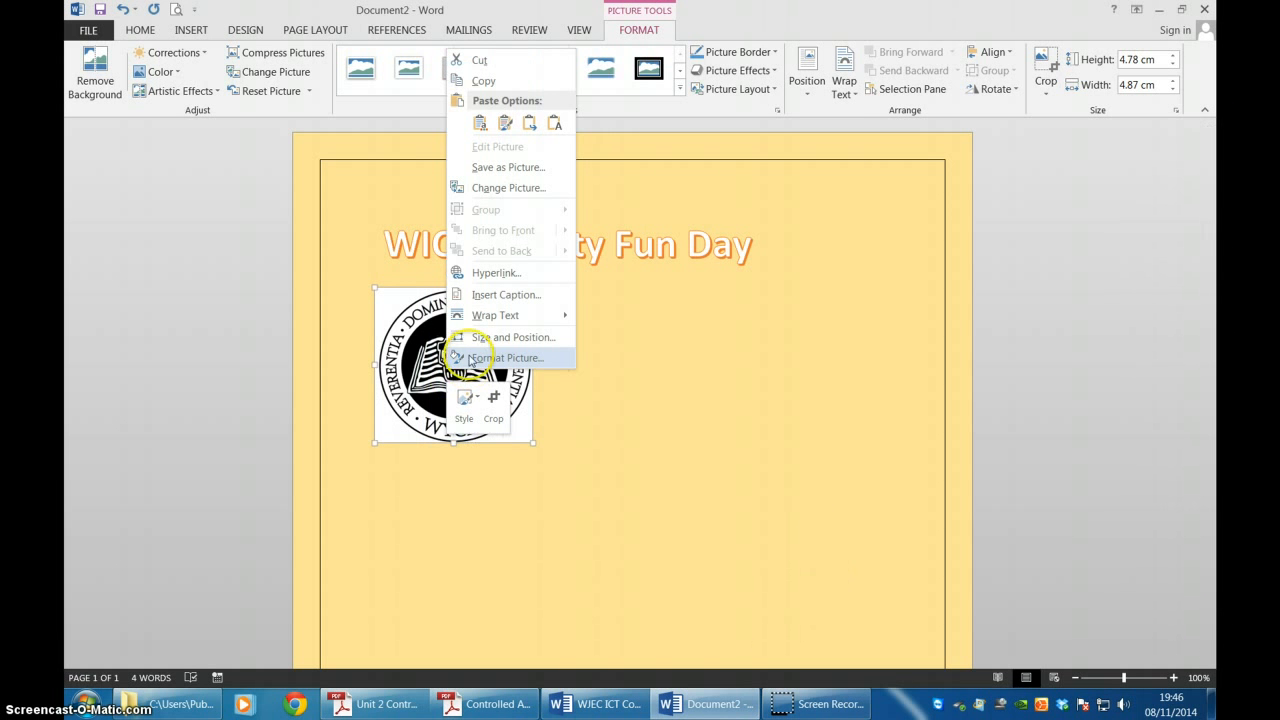
pyautogui.click(505, 358)
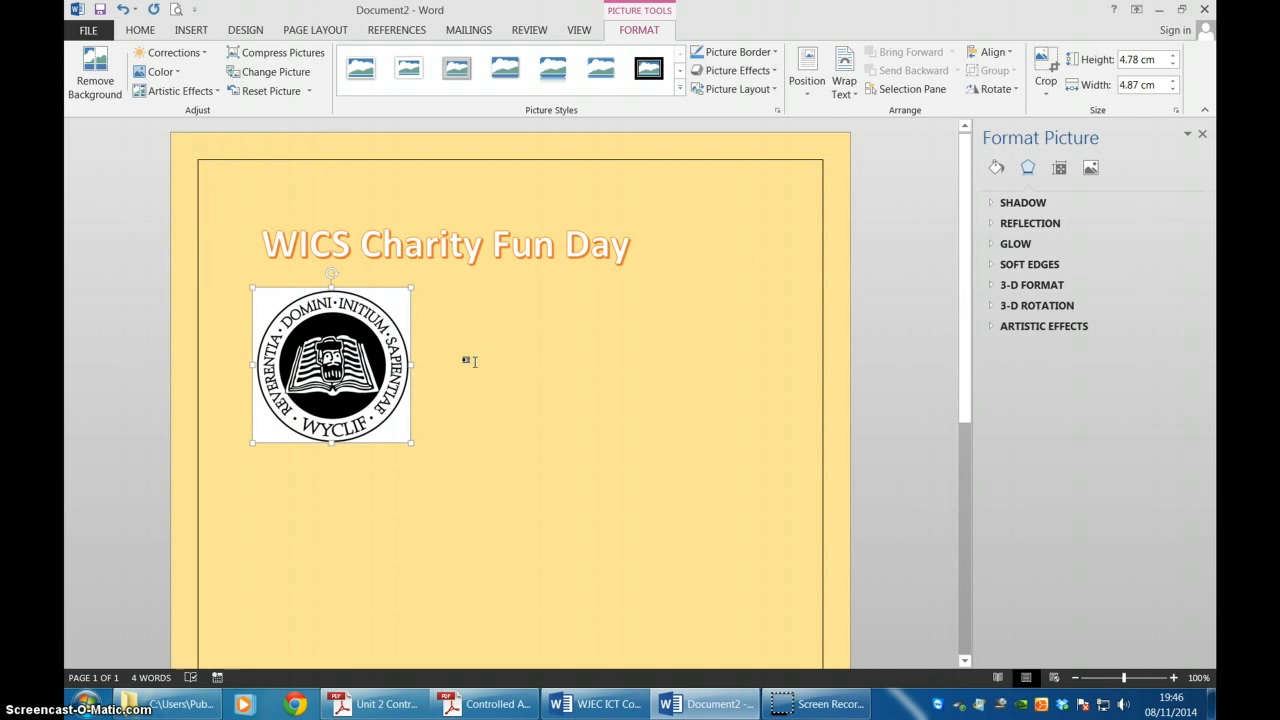
pyautogui.click(414, 537)
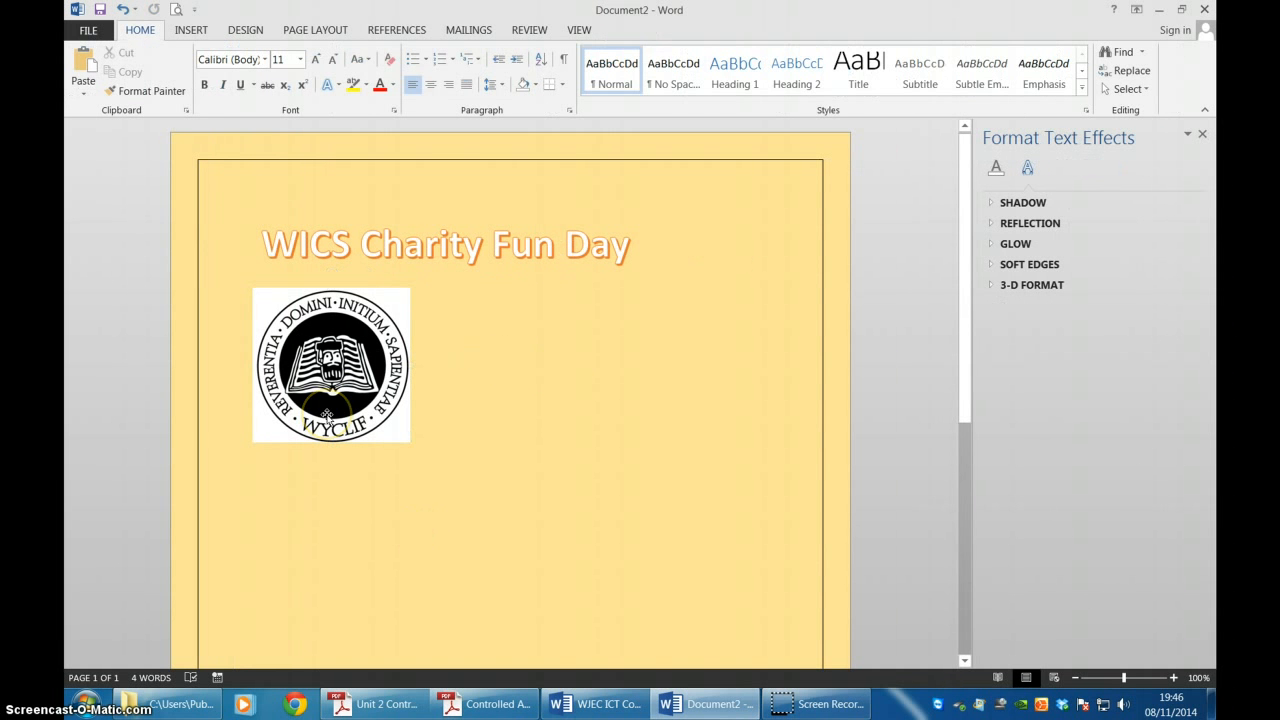
pyautogui.press('alt')
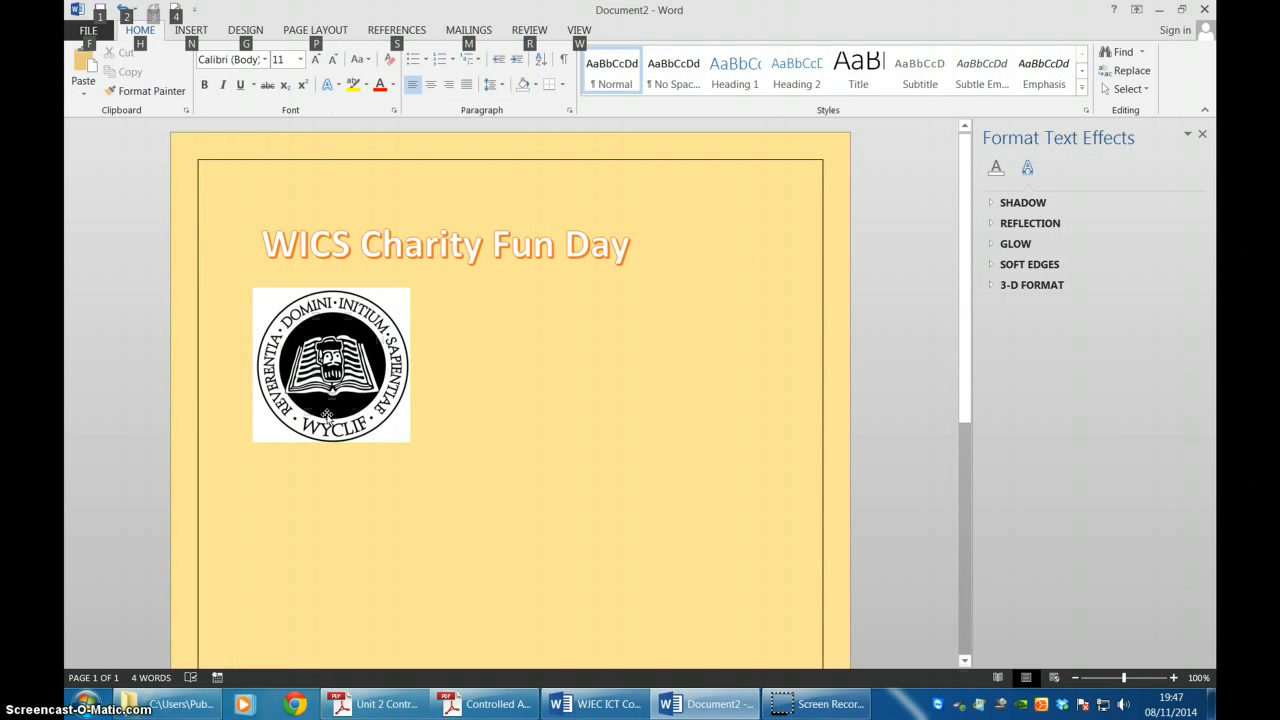
pyautogui.press('p')
# - Set the logo's text wrapping to In Front of Text and place it, slightly smaller, at the page's upper-right corner beside the title
pyautogui.click(395, 308)
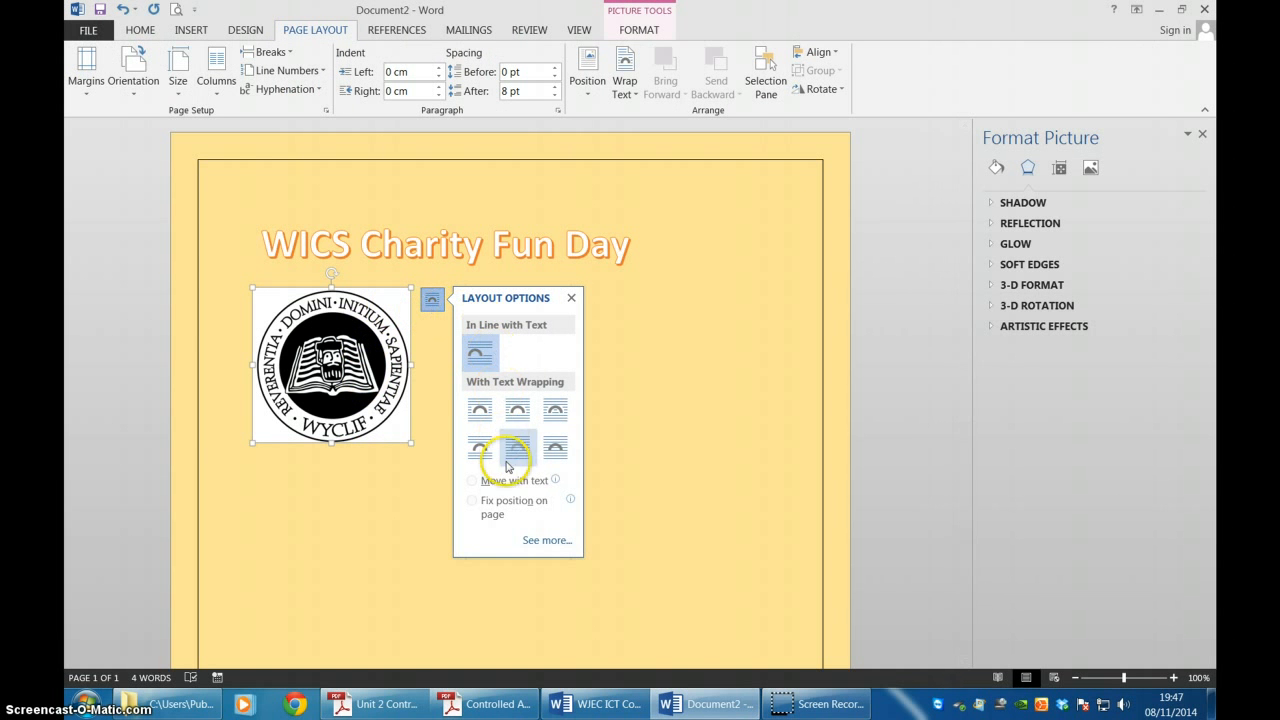
pyautogui.click(557, 452)
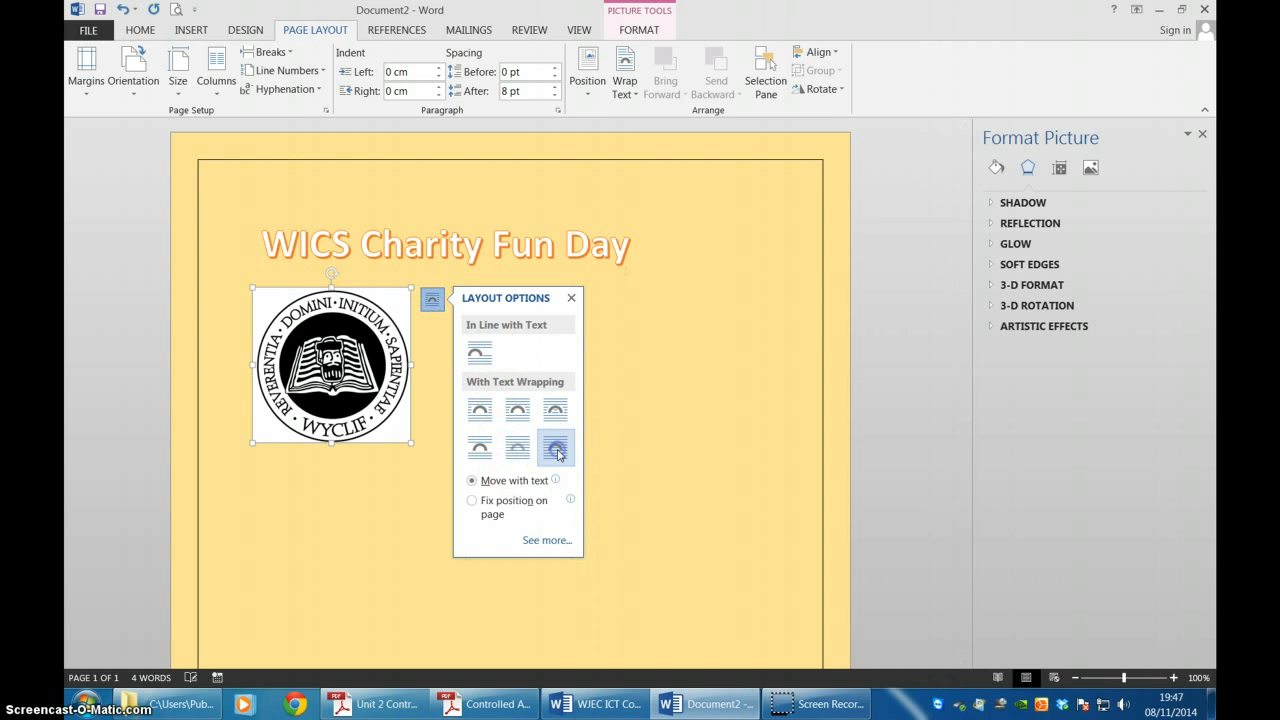
pyautogui.moveTo(345, 372); pyautogui.dragTo(750, 252)
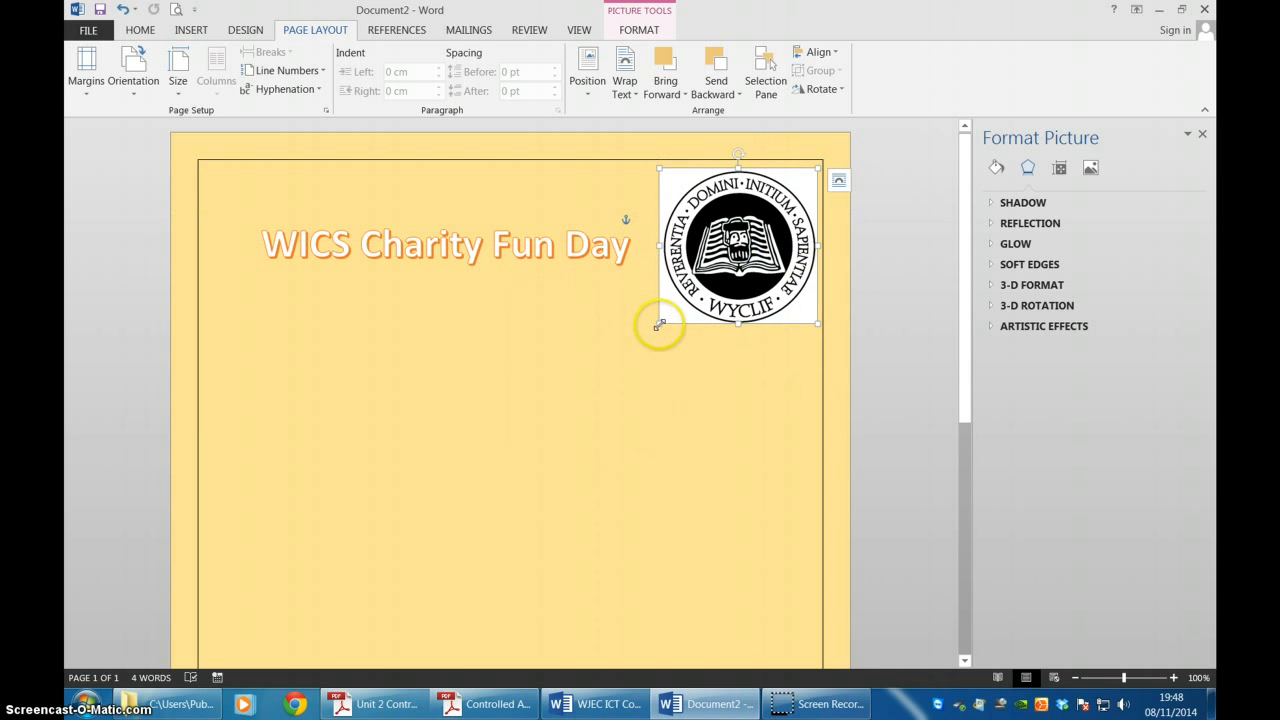
pyautogui.moveTo(659, 323); pyautogui.dragTo(686, 290)
pyautogui.click(386, 371)
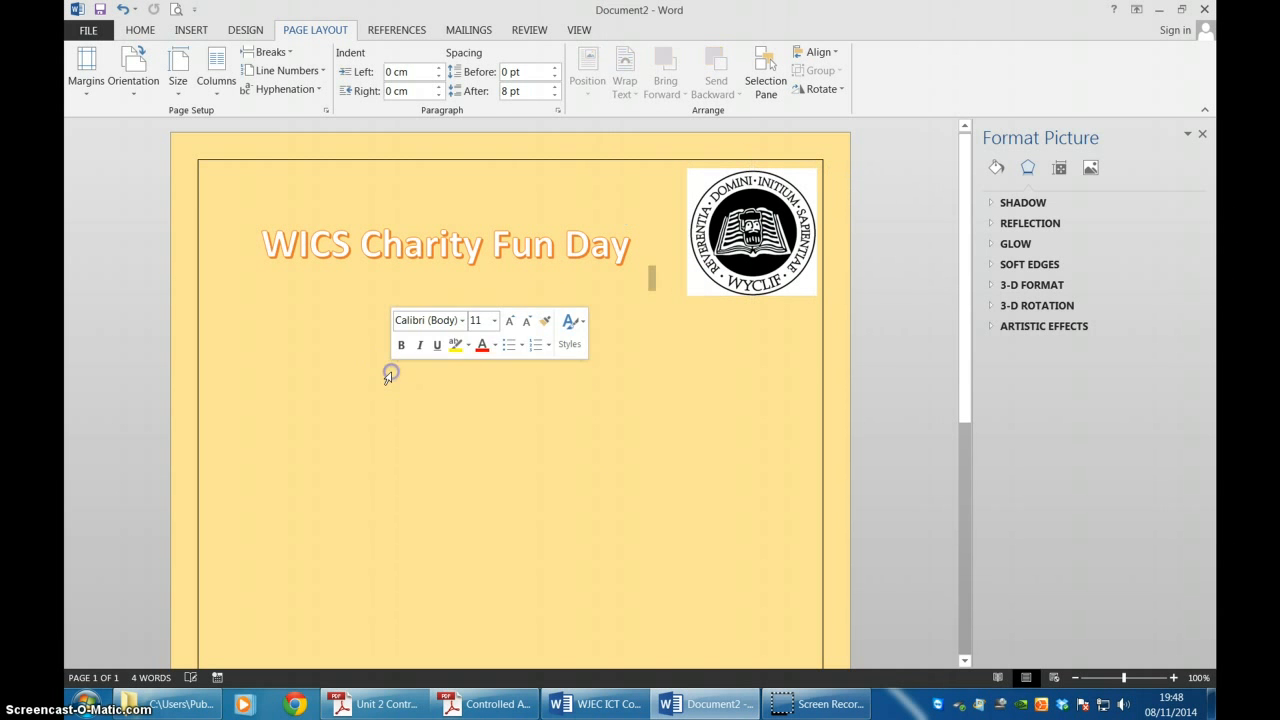
# - Rotate the "WICS Charity Fun Day" WordArt slightly anticlockwise so the title slopes upward
pyautogui.click(400, 250)
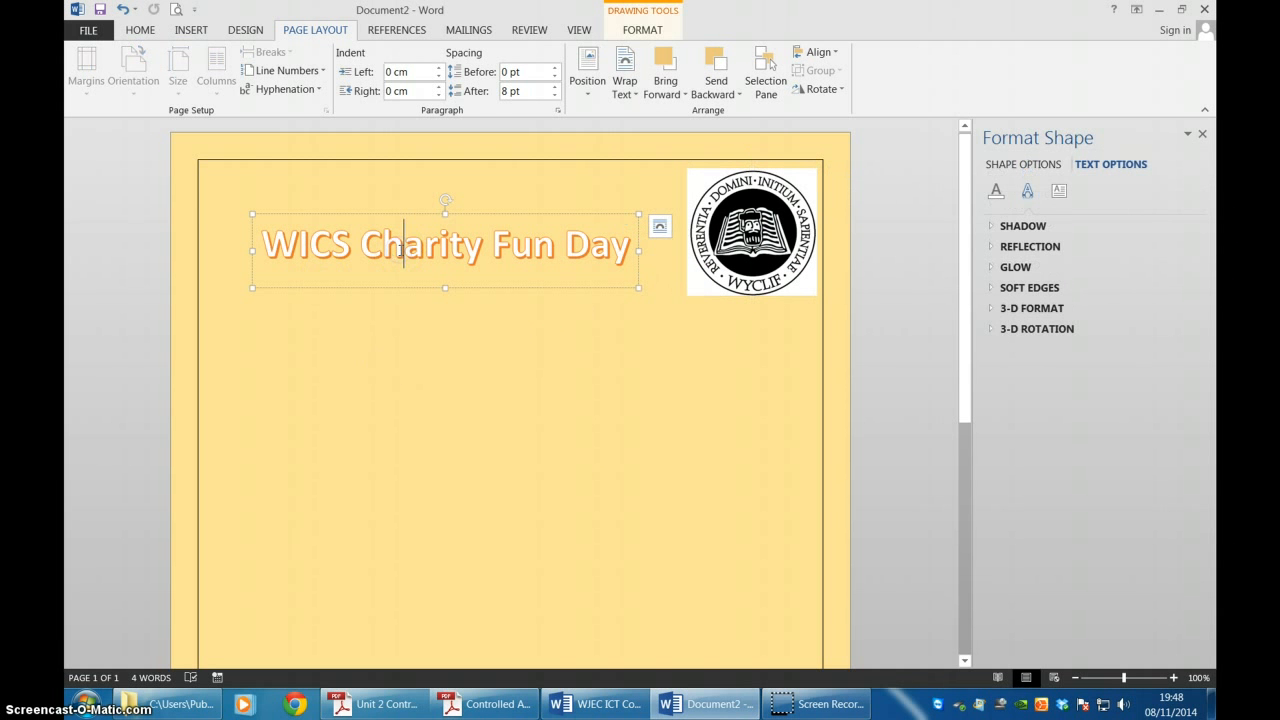
pyautogui.click(446, 212)
pyautogui.moveTo(445, 200); pyautogui.dragTo(431, 205)
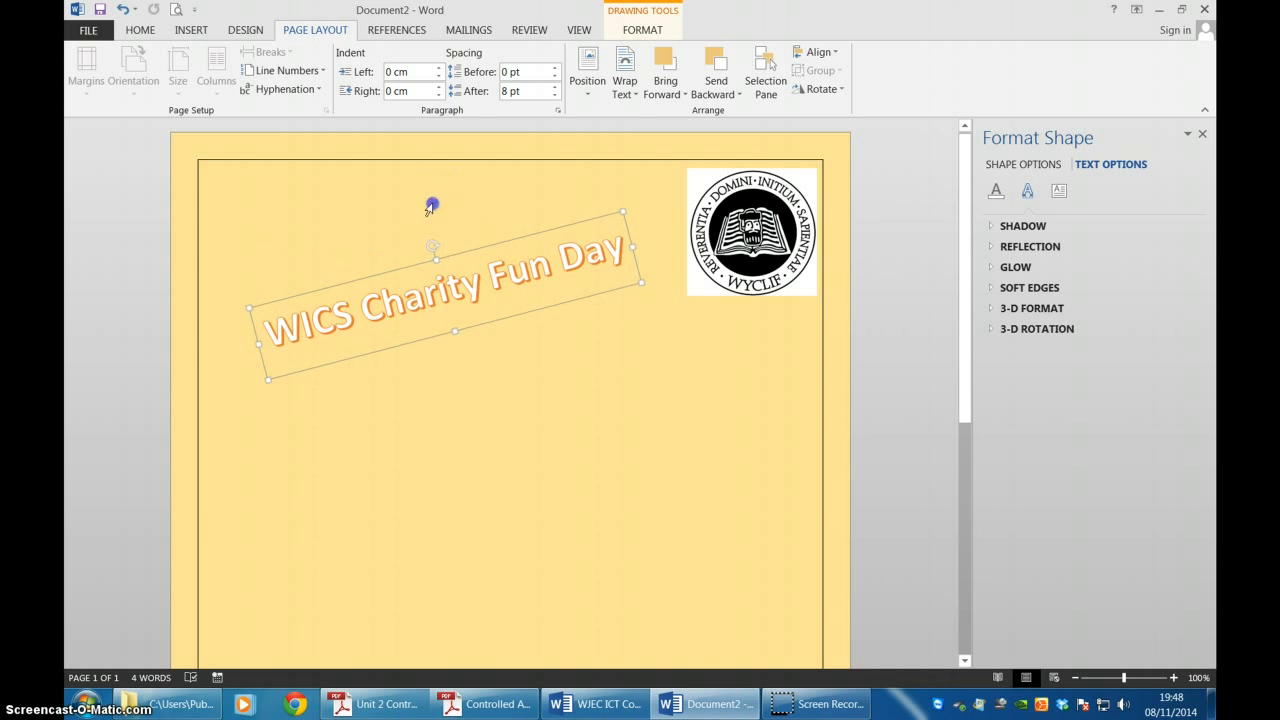
pyautogui.click(430, 290)
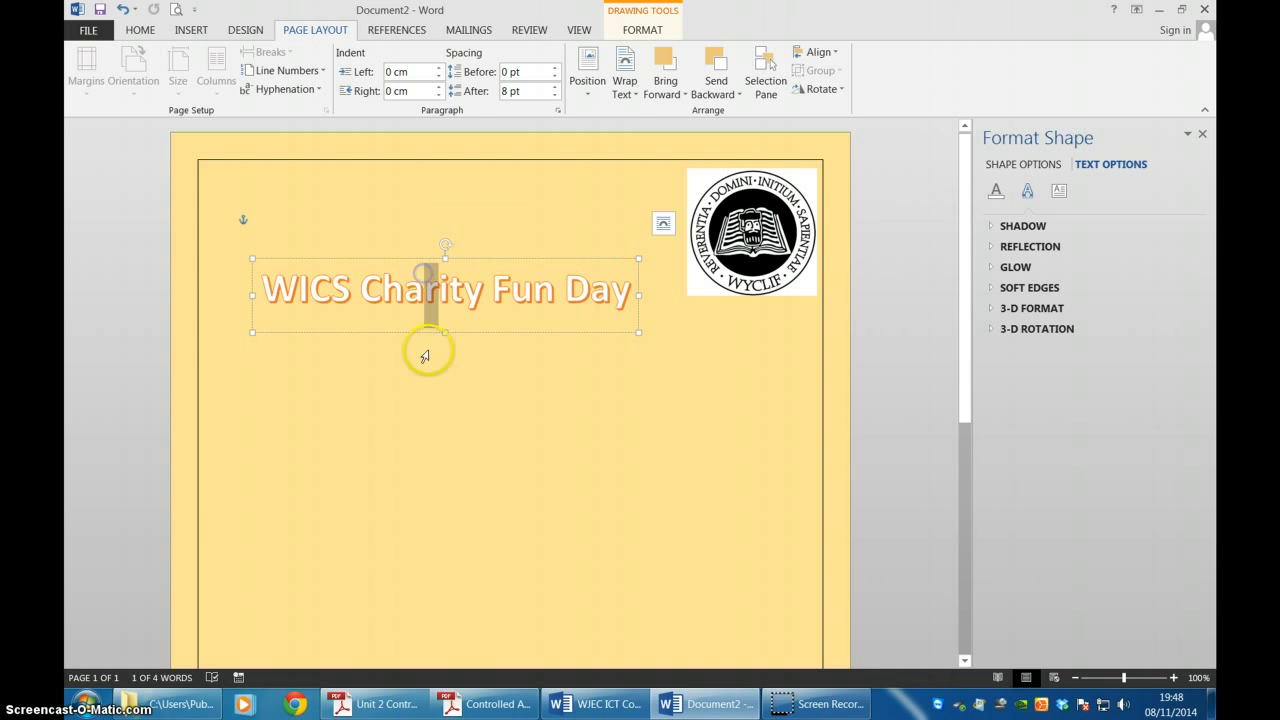
pyautogui.click(433, 377)
pyautogui.click(400, 265)
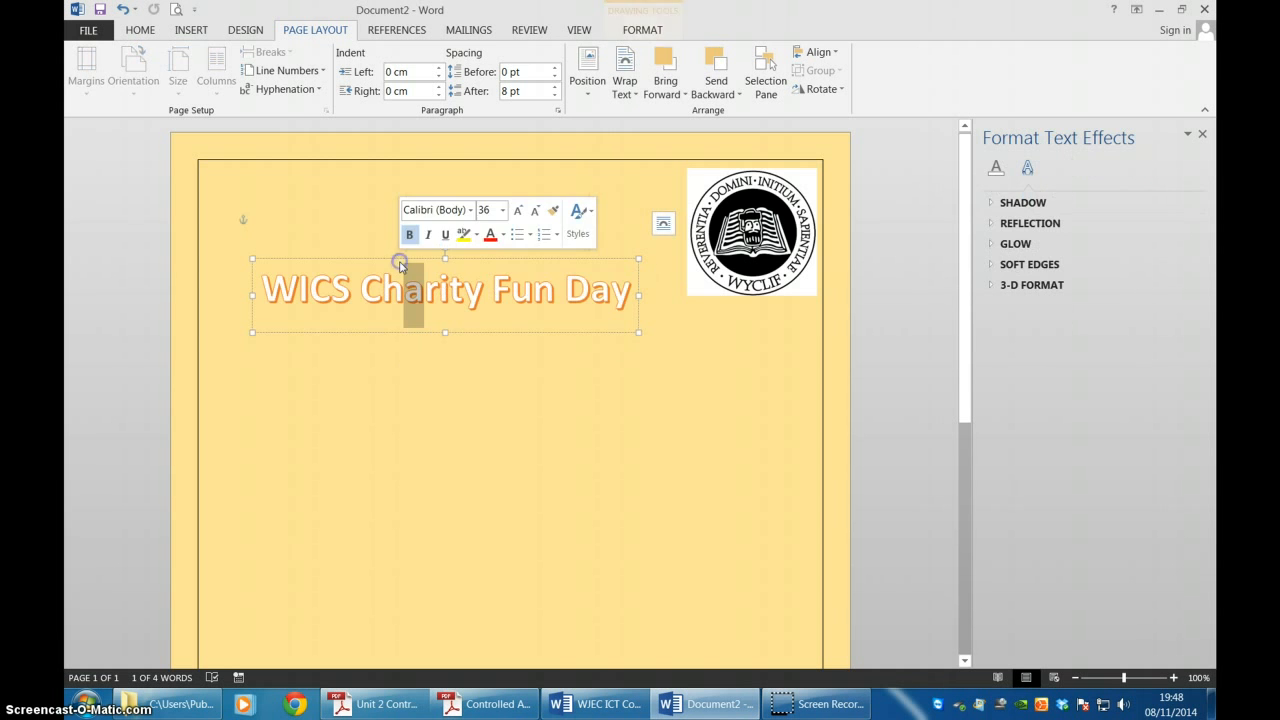
# - Reposition the logo so it sits flush inside the upper-right corner of the page border
pyautogui.moveTo(752, 230); pyautogui.dragTo(745, 378)
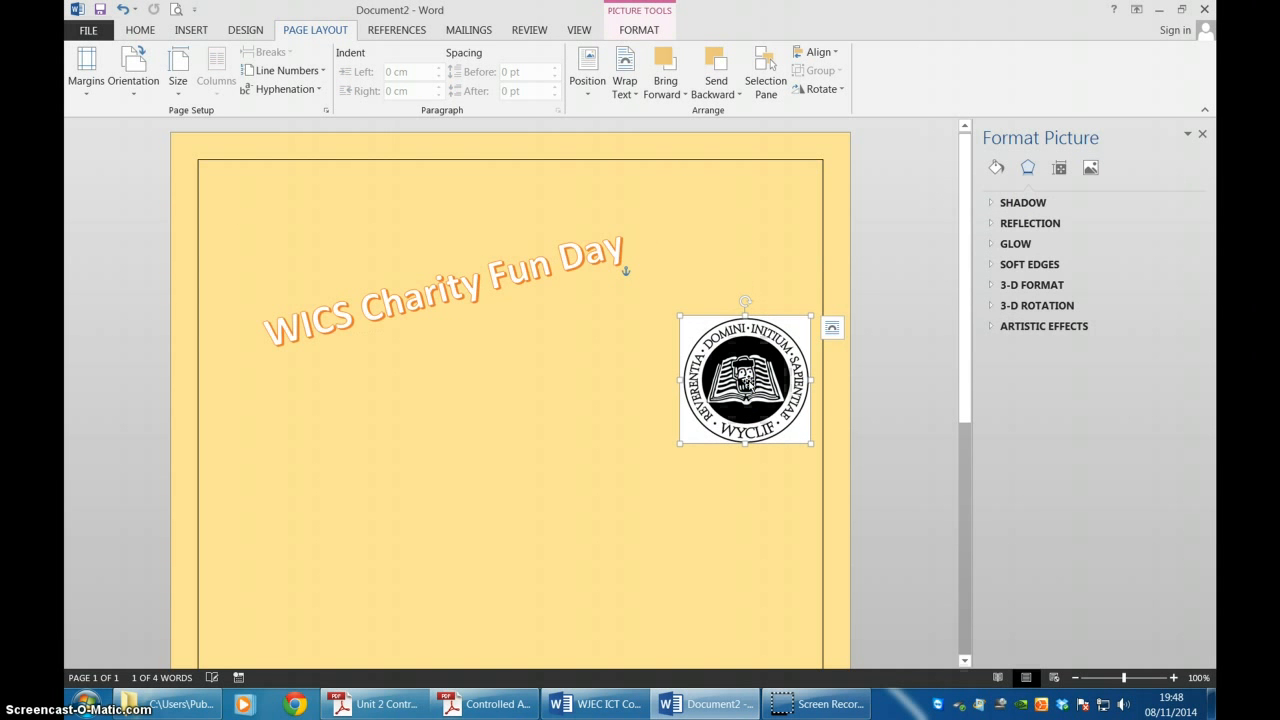
pyautogui.click(481, 237)
pyautogui.click(344, 216)
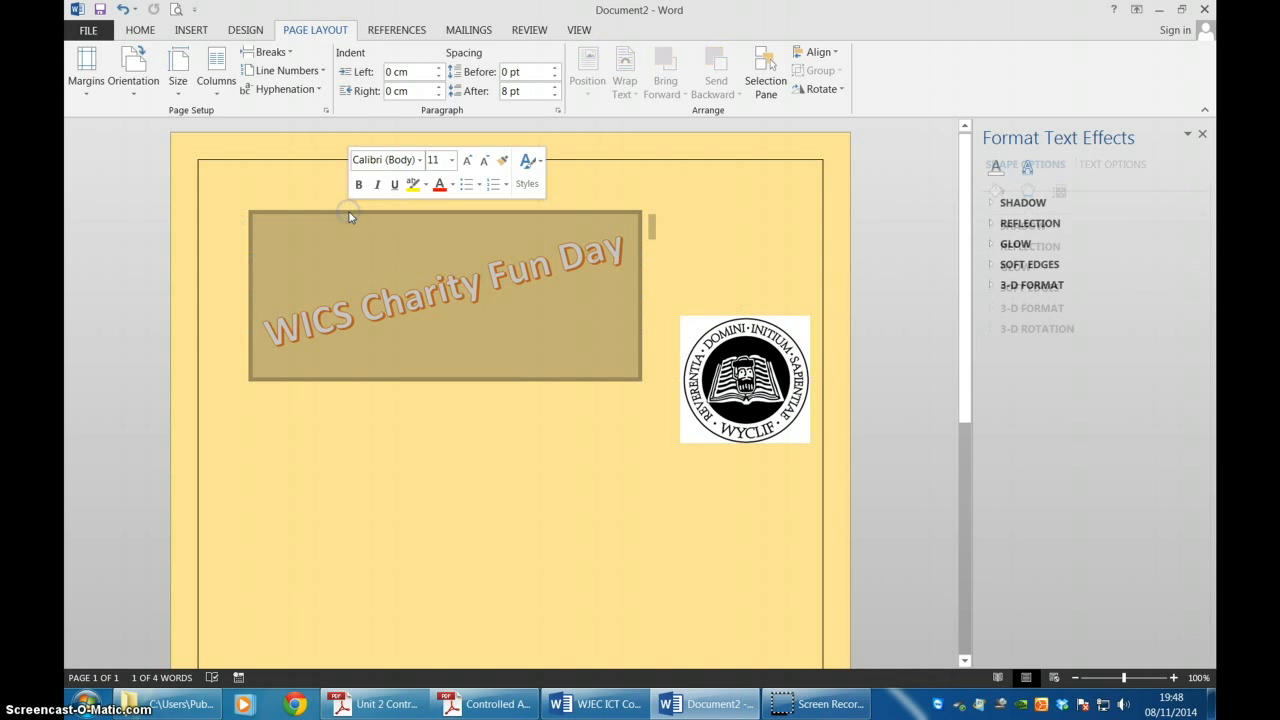
pyautogui.click(345, 217)
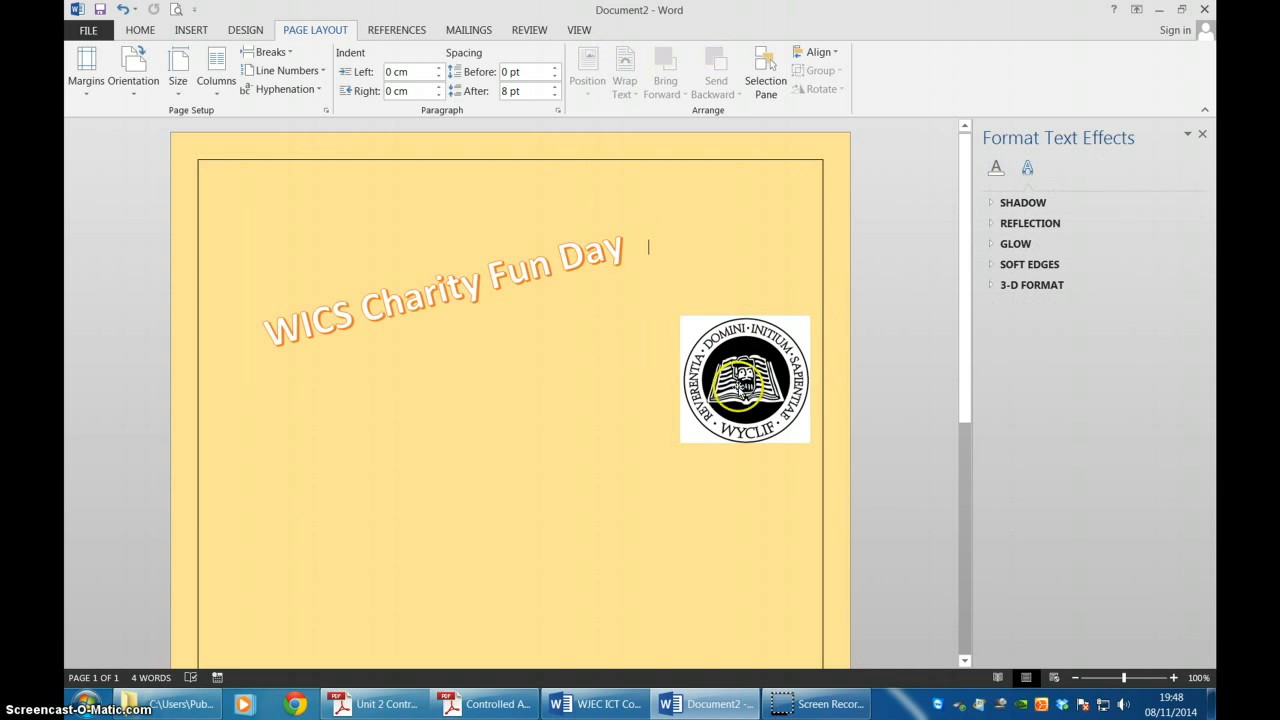
pyautogui.moveTo(740, 387); pyautogui.dragTo(731, 201)
pyautogui.click(646, 475)
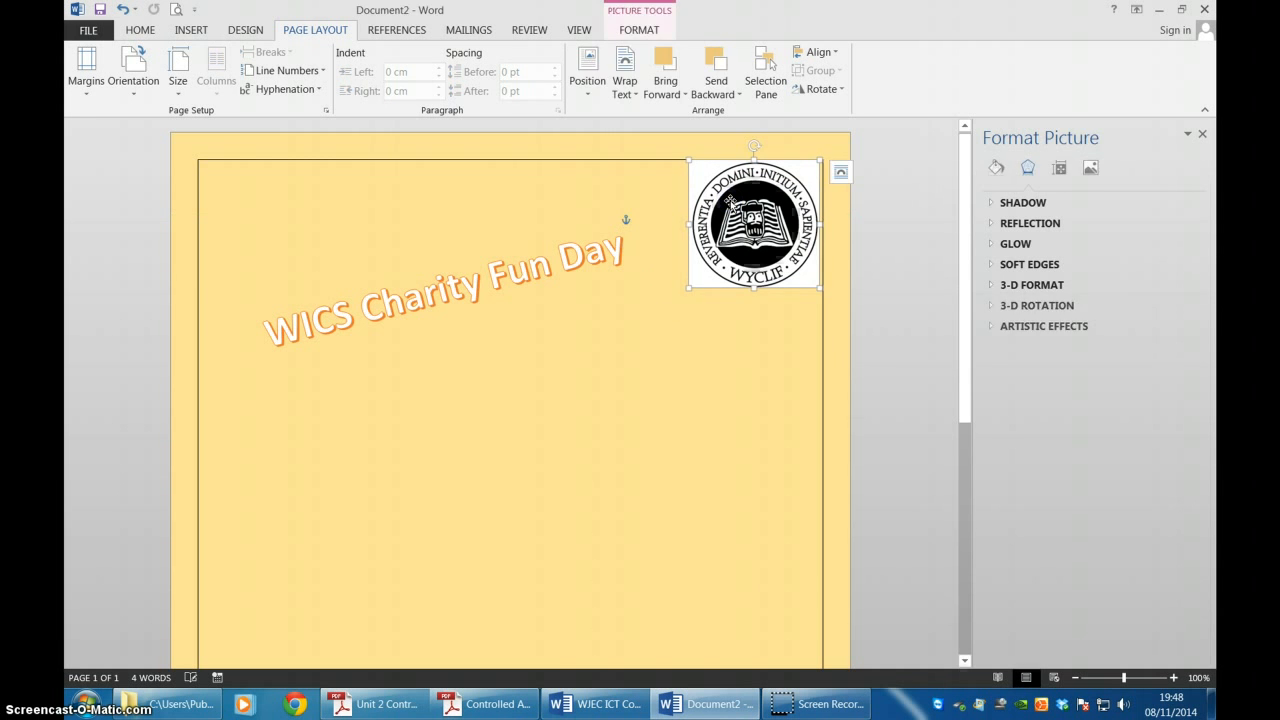
pyautogui.click(537, 477)
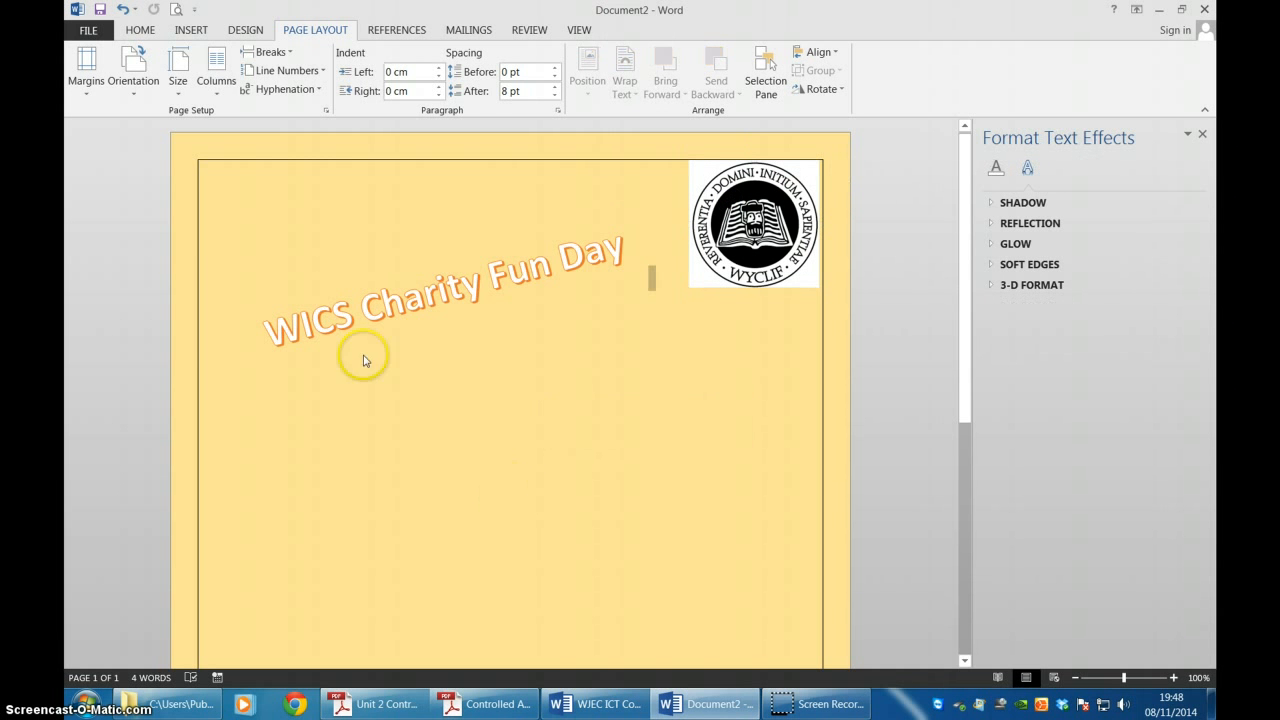
pyautogui.click(193, 31)
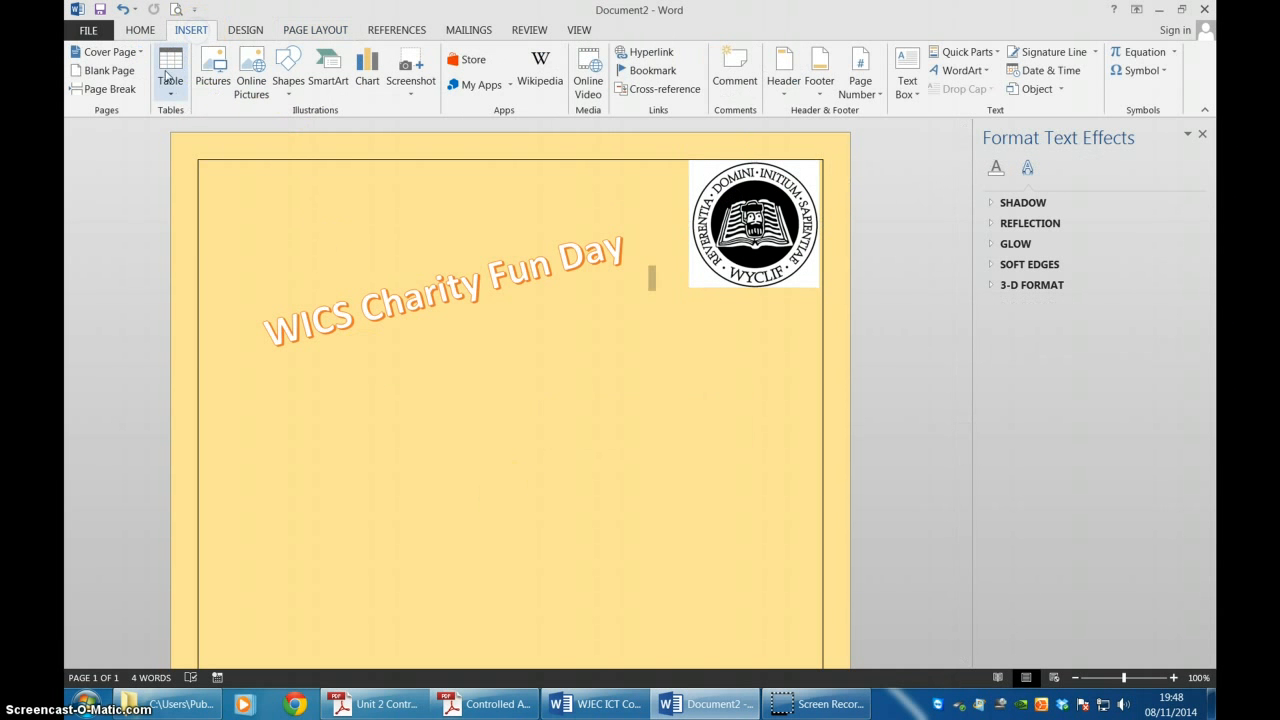
pyautogui.click(170, 75)
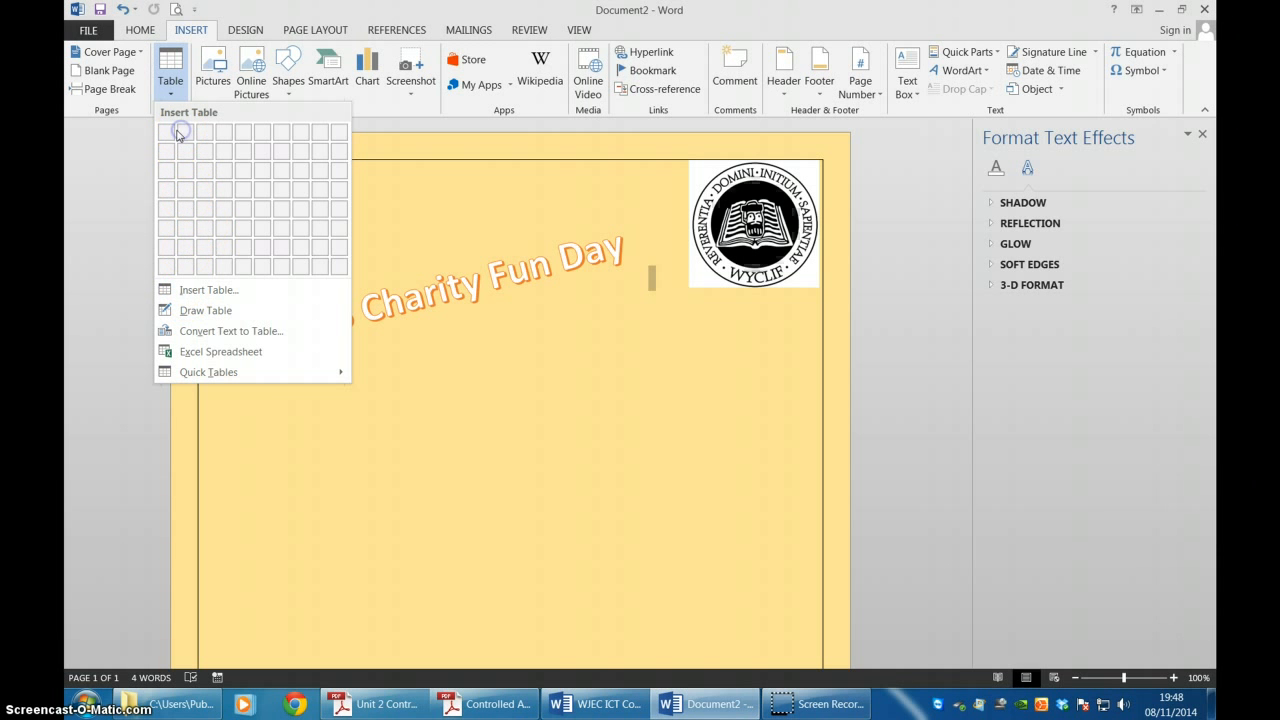
pyautogui.click(569, 581)
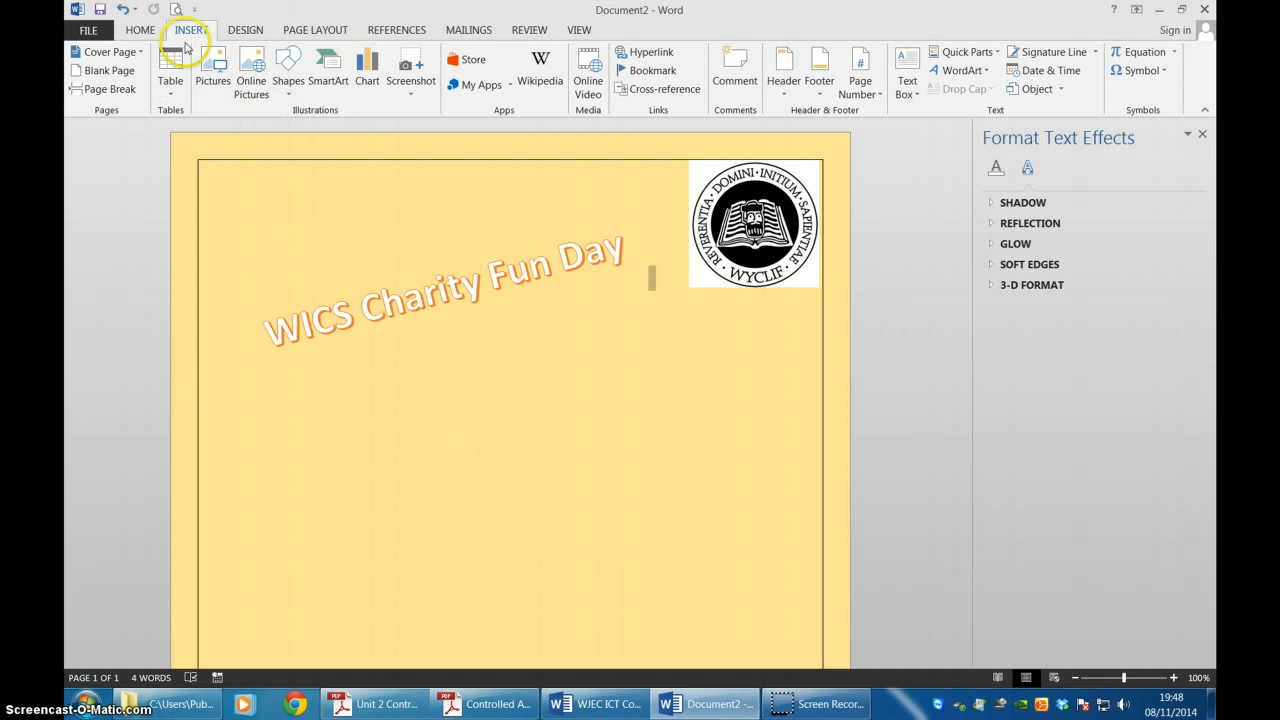
pyautogui.click(170, 72)
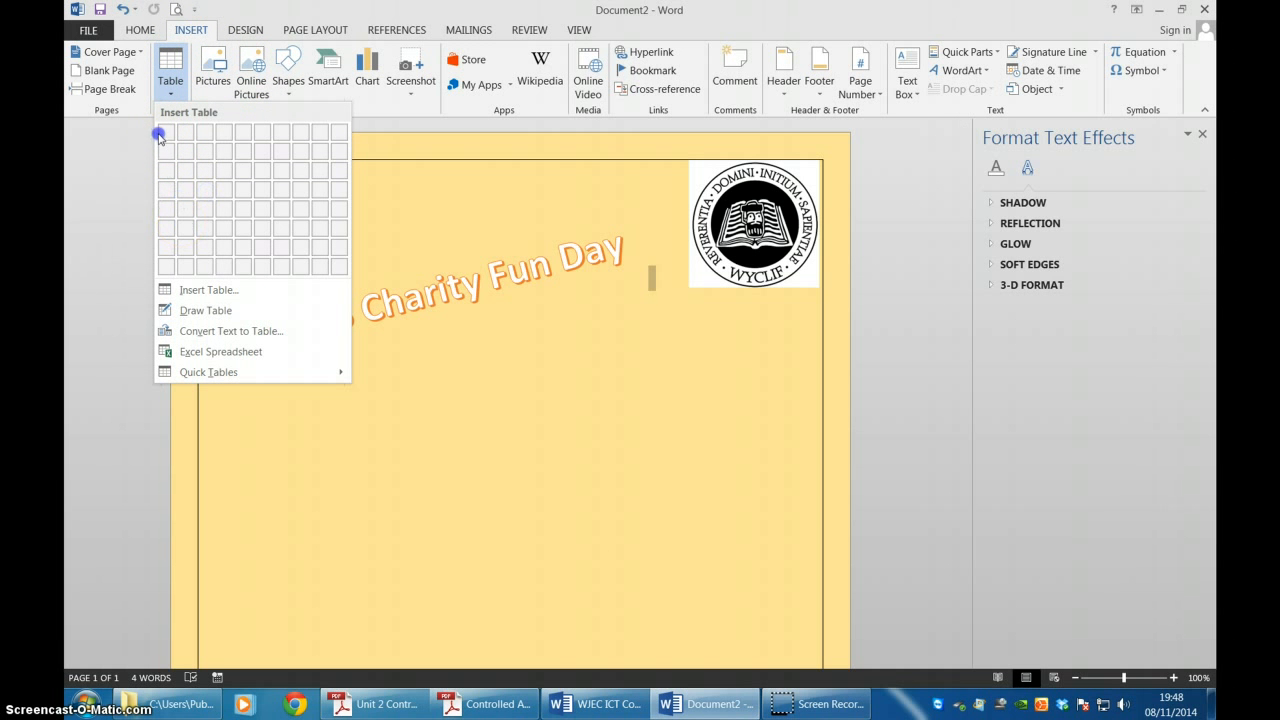
pyautogui.click(154, 139)
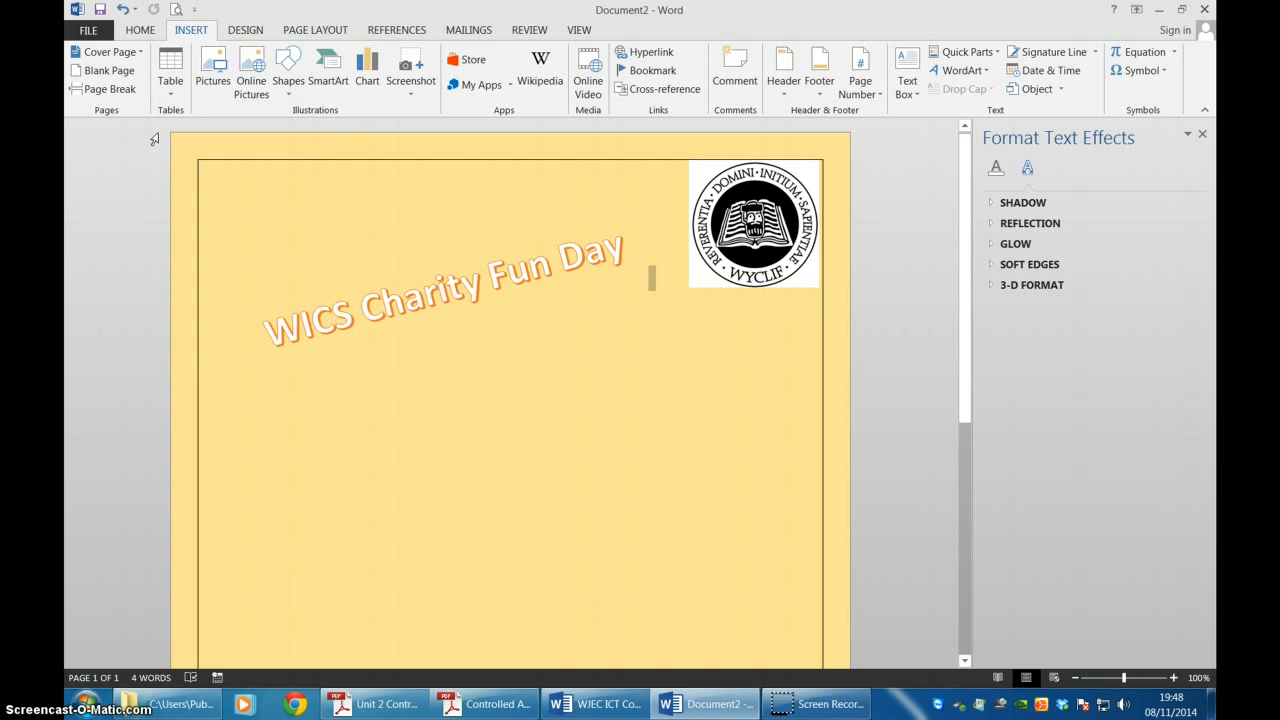
# - Insert a table of two columns and four rows on the empty line below the title
pyautogui.press('alt')
pyautogui.press('t')
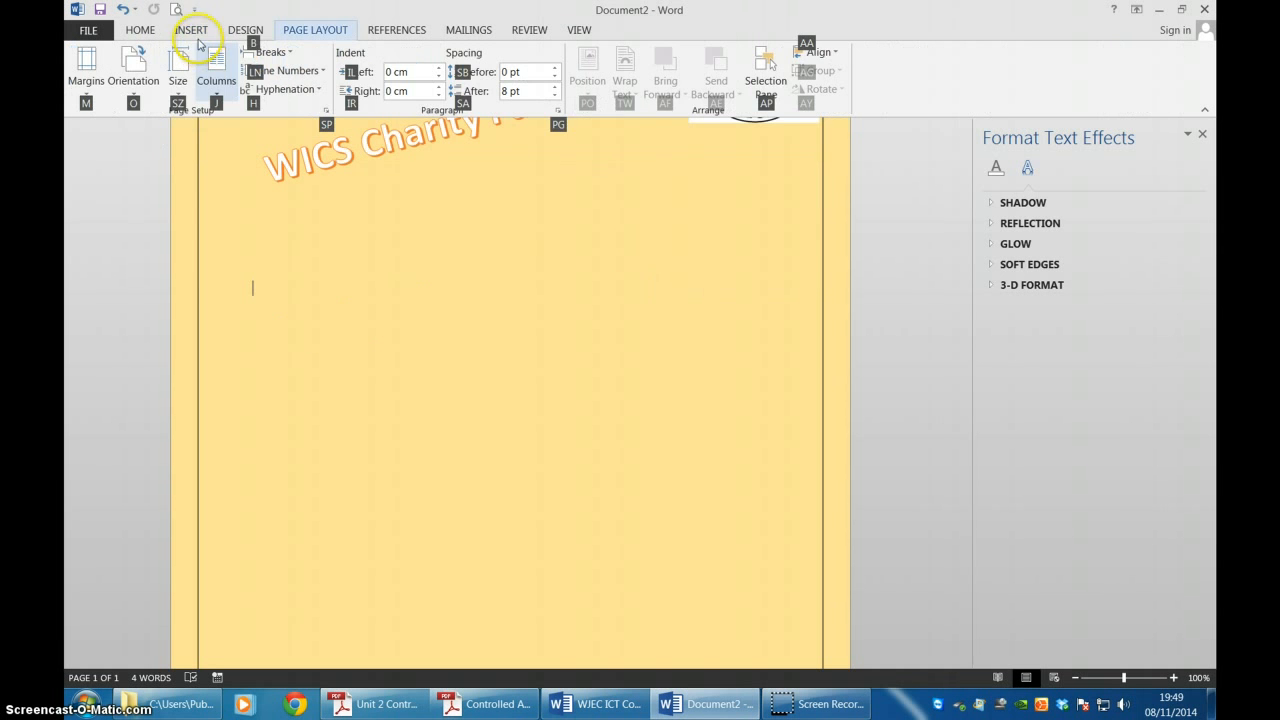
pyautogui.click(191, 31)
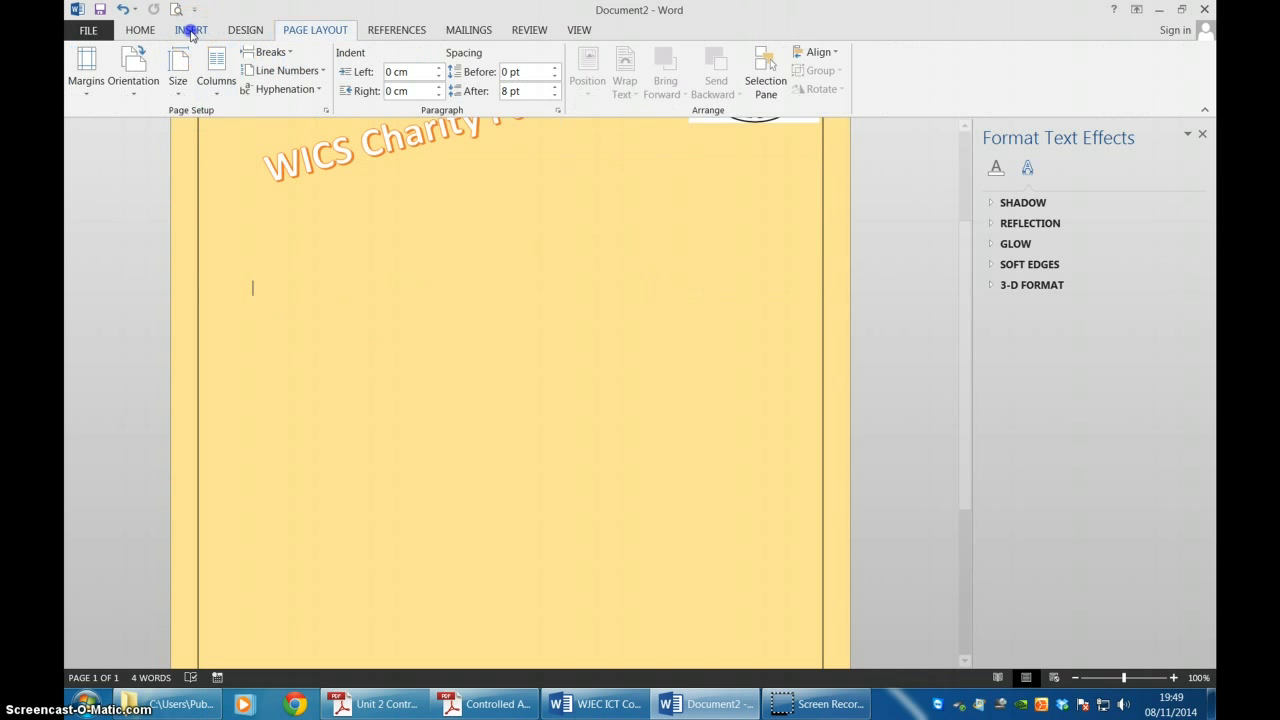
pyautogui.click(166, 67)
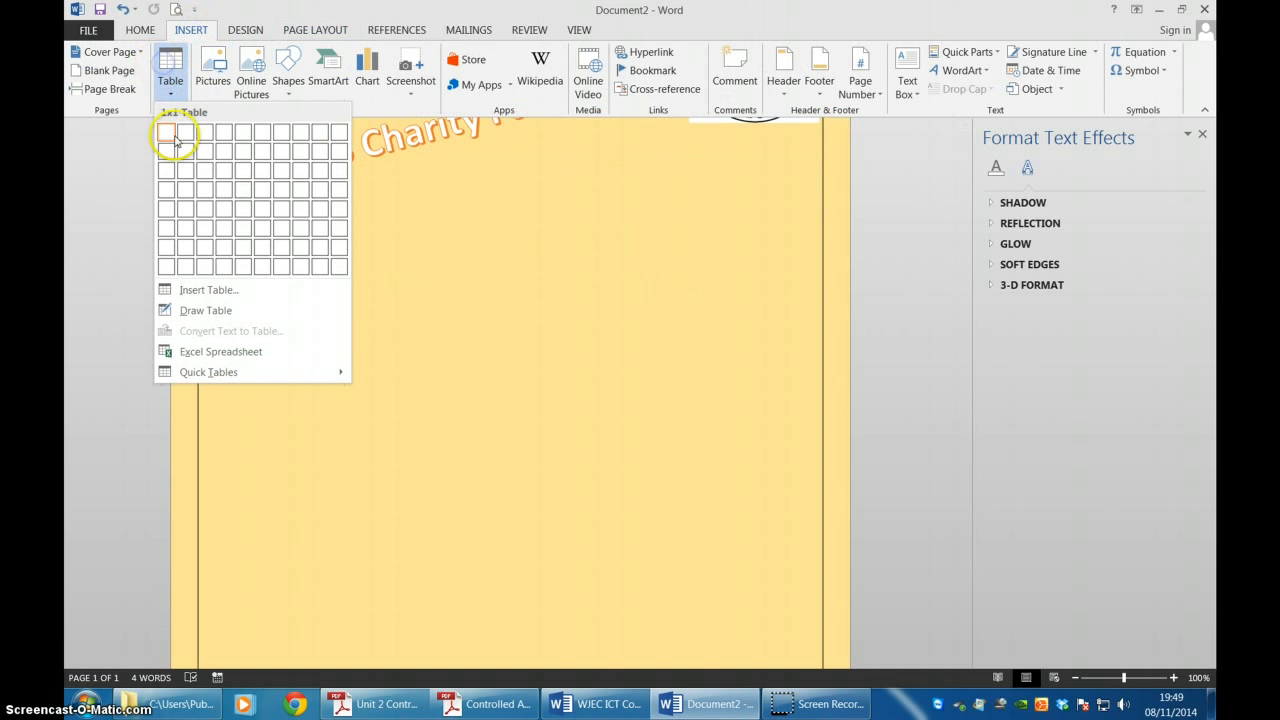
pyautogui.click(184, 197)
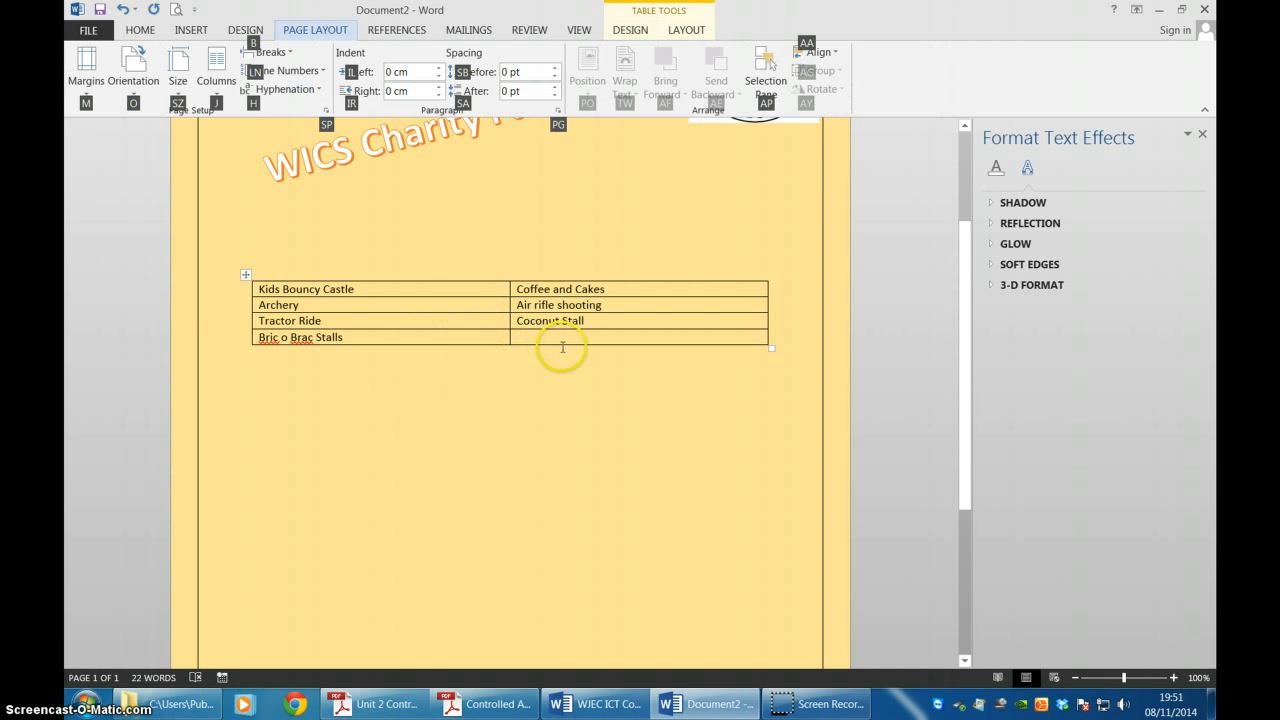
# - Insert the picture bouncy.jpg from Public Documents into the "Kids Bouncy Castle" cell, after the text
pyautogui.click(379, 288)
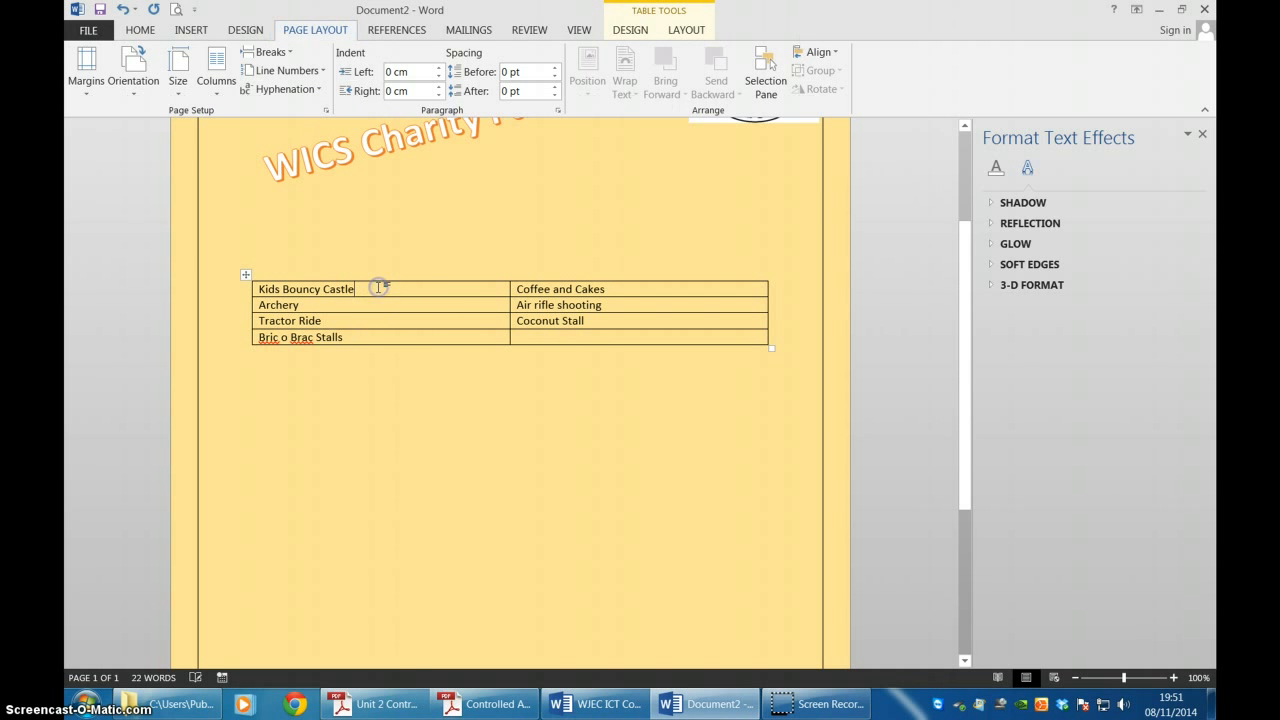
pyautogui.click(191, 31)
pyautogui.click(207, 74)
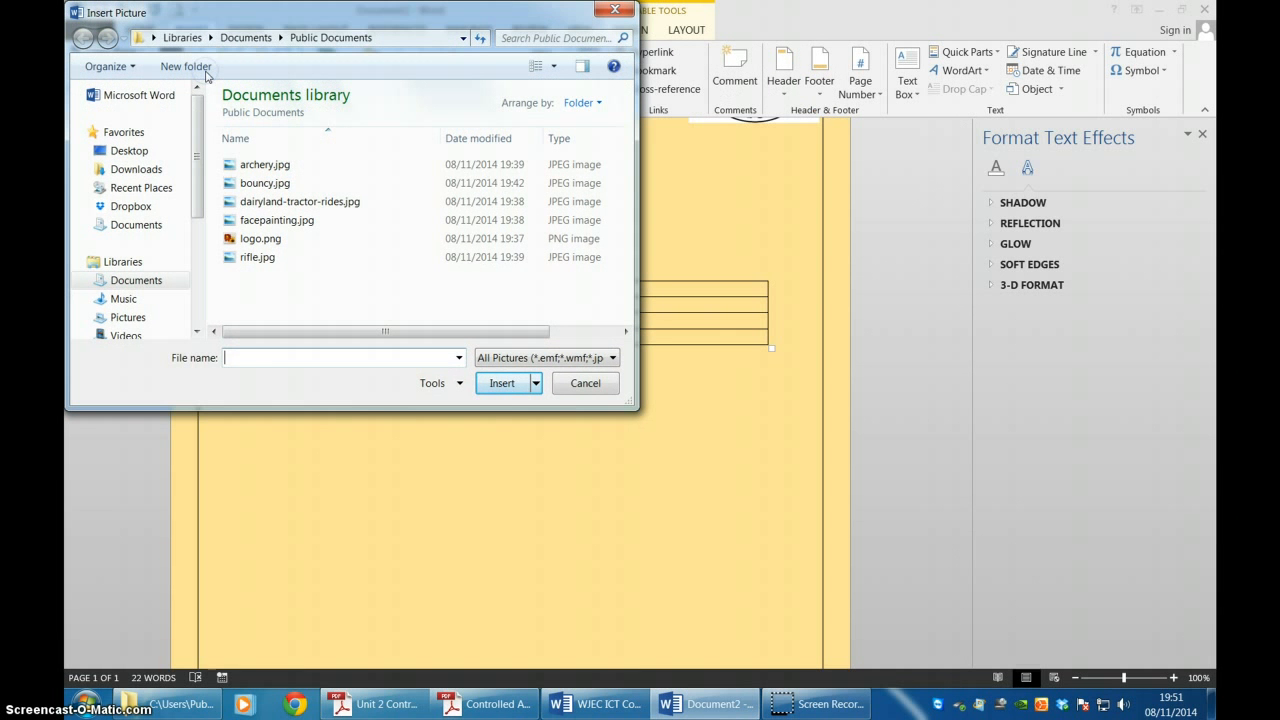
pyautogui.click(225, 184)
pyautogui.click(240, 186)
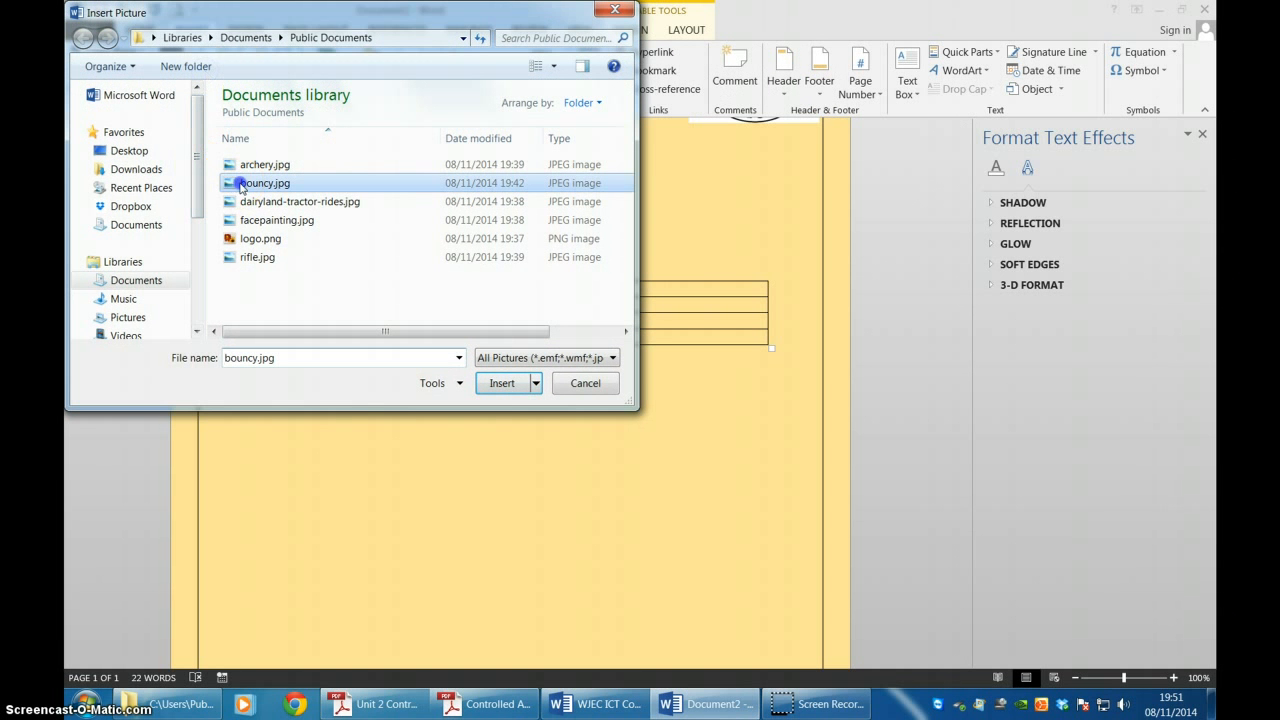
pyautogui.click(501, 383)
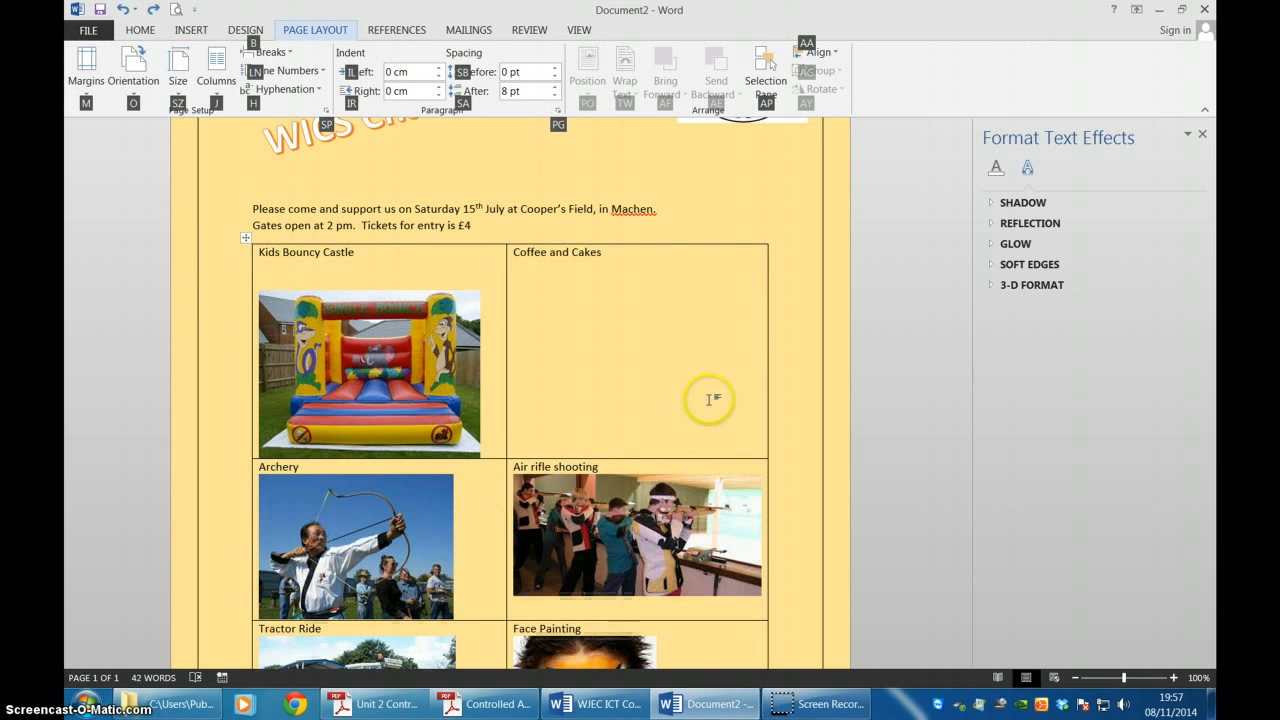
# - Close the Format Text Effects pane and make all the text in the activities table bold
pyautogui.click(1202, 133)
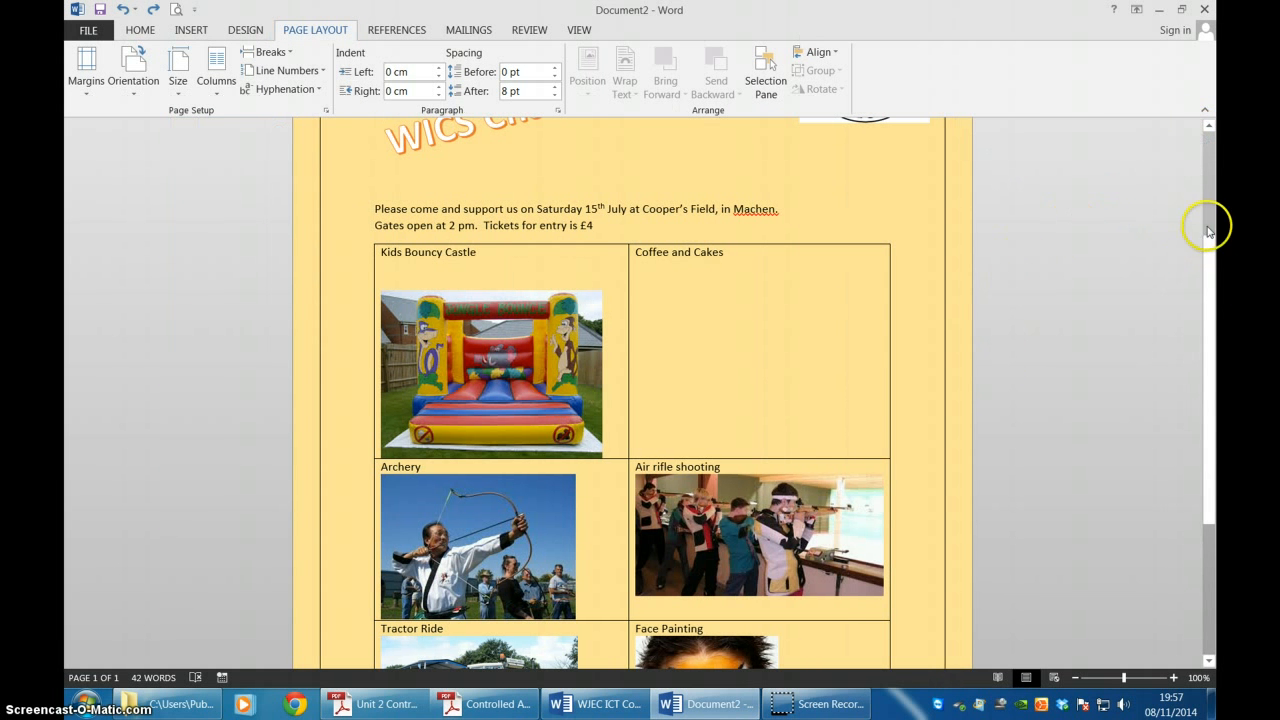
pyautogui.moveTo(1212, 422); pyautogui.dragTo(1213, 390)
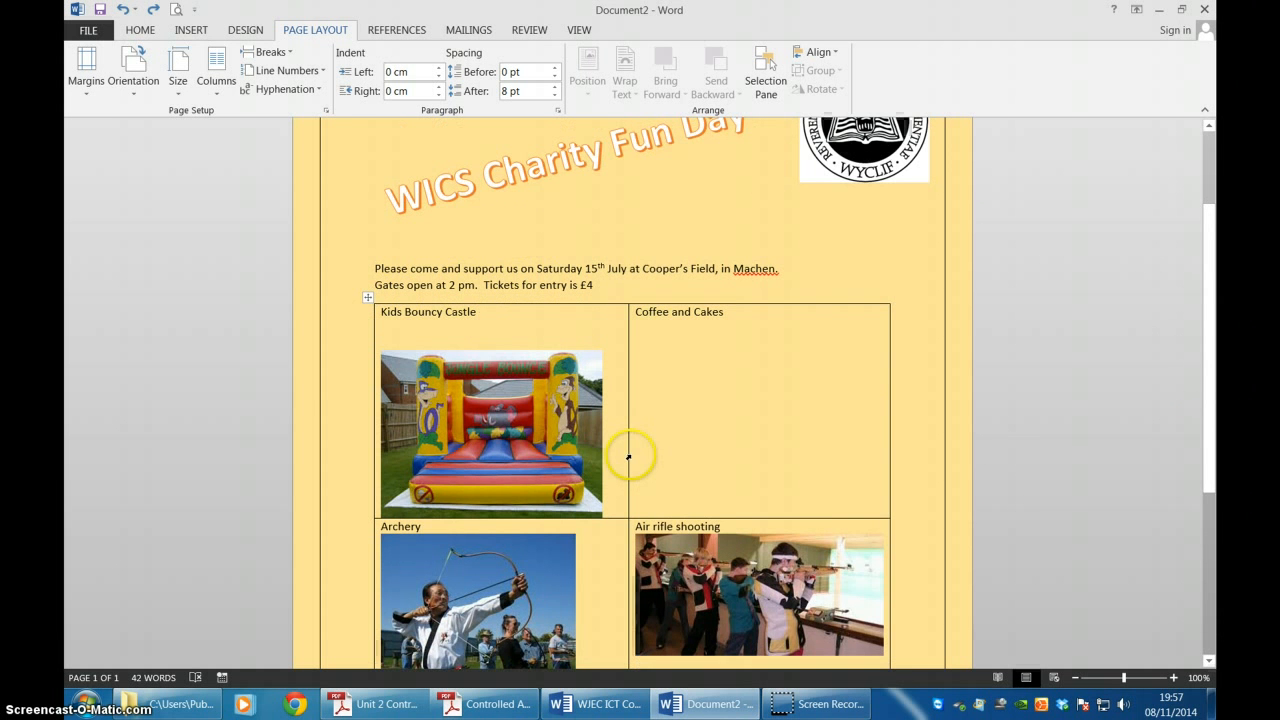
pyautogui.scroll(-5, 636, 428)
pyautogui.scroll(-1, 629, 449)
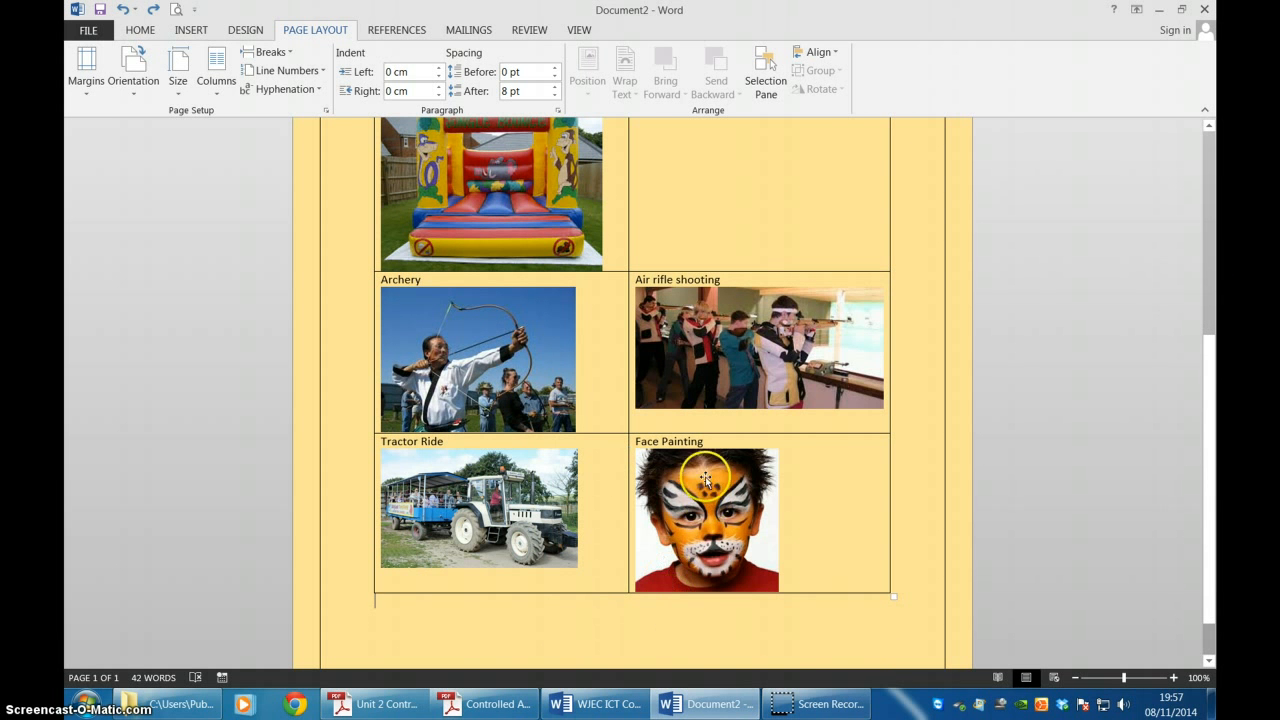
pyautogui.moveTo(660, 436)
pyautogui.mouseDown()
pyautogui.moveTo(385, 286)
pyautogui.moveTo(380, 170)
pyautogui.mouseUp()
pyautogui.moveTo(382, 116); pyautogui.dragTo(382, 319)
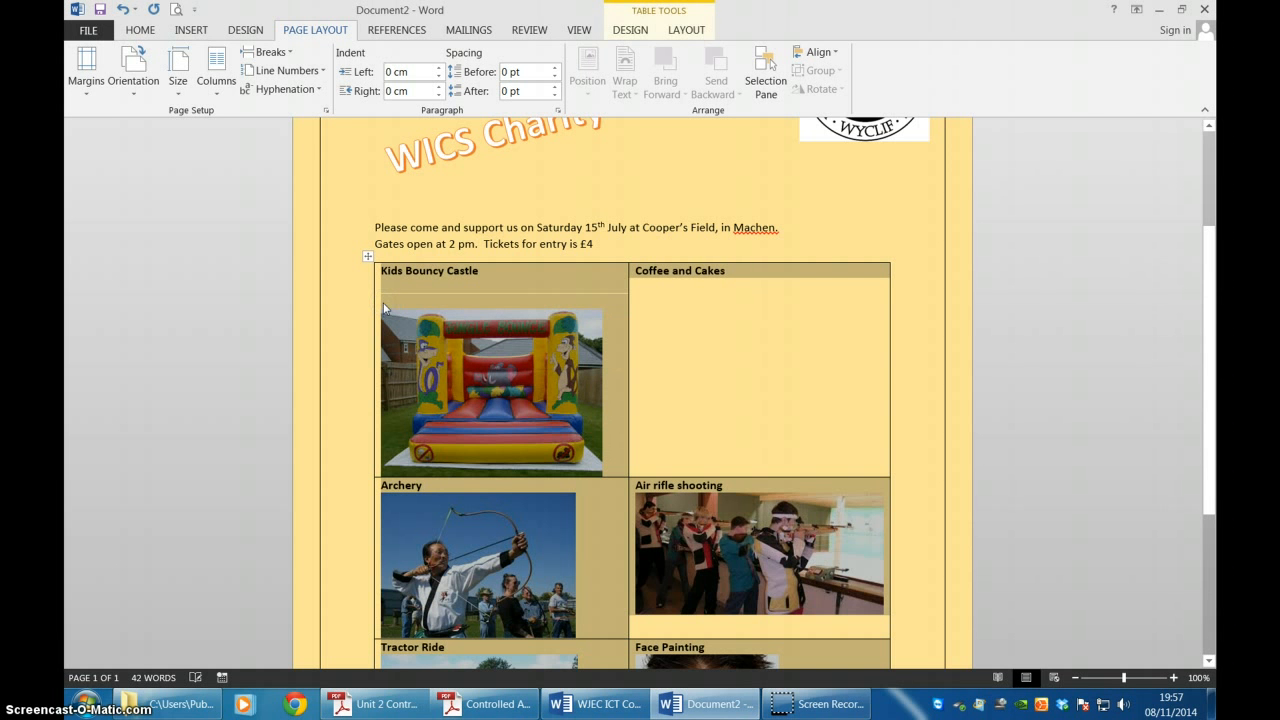
pyautogui.click(136, 30)
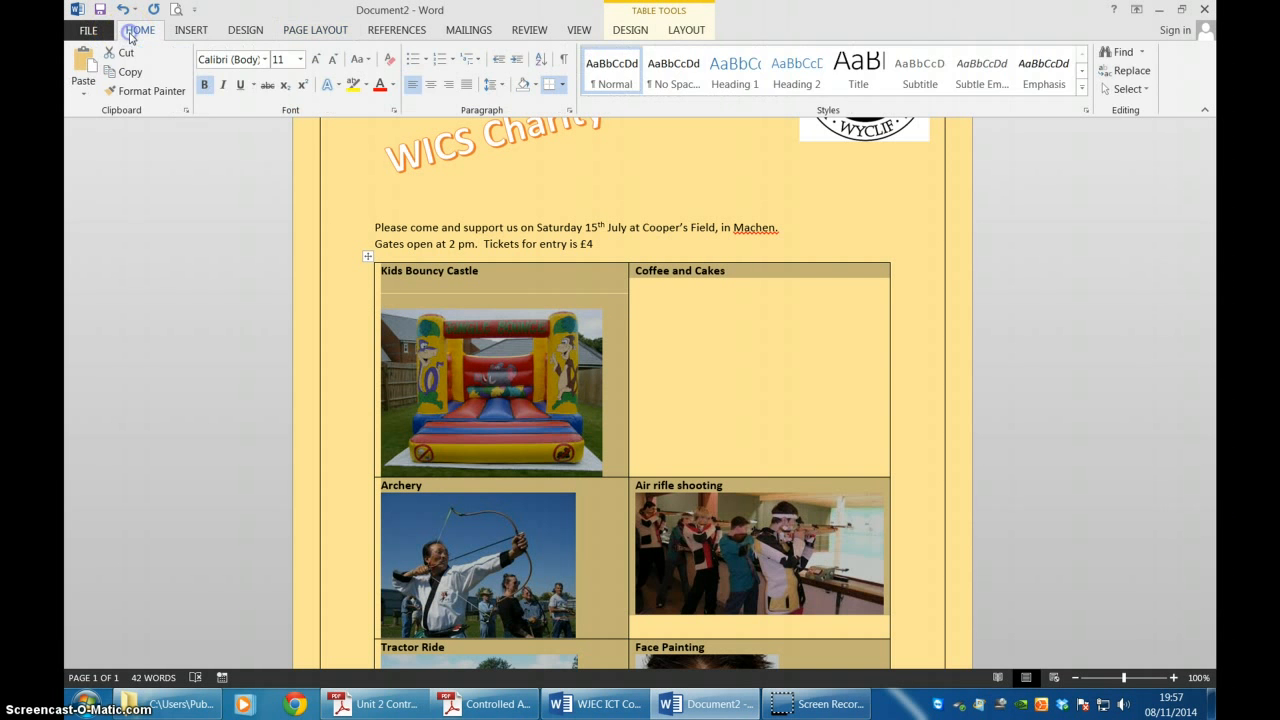
# - Change the font of all the text in the activities table to Gadugi
pyautogui.click(265, 60)
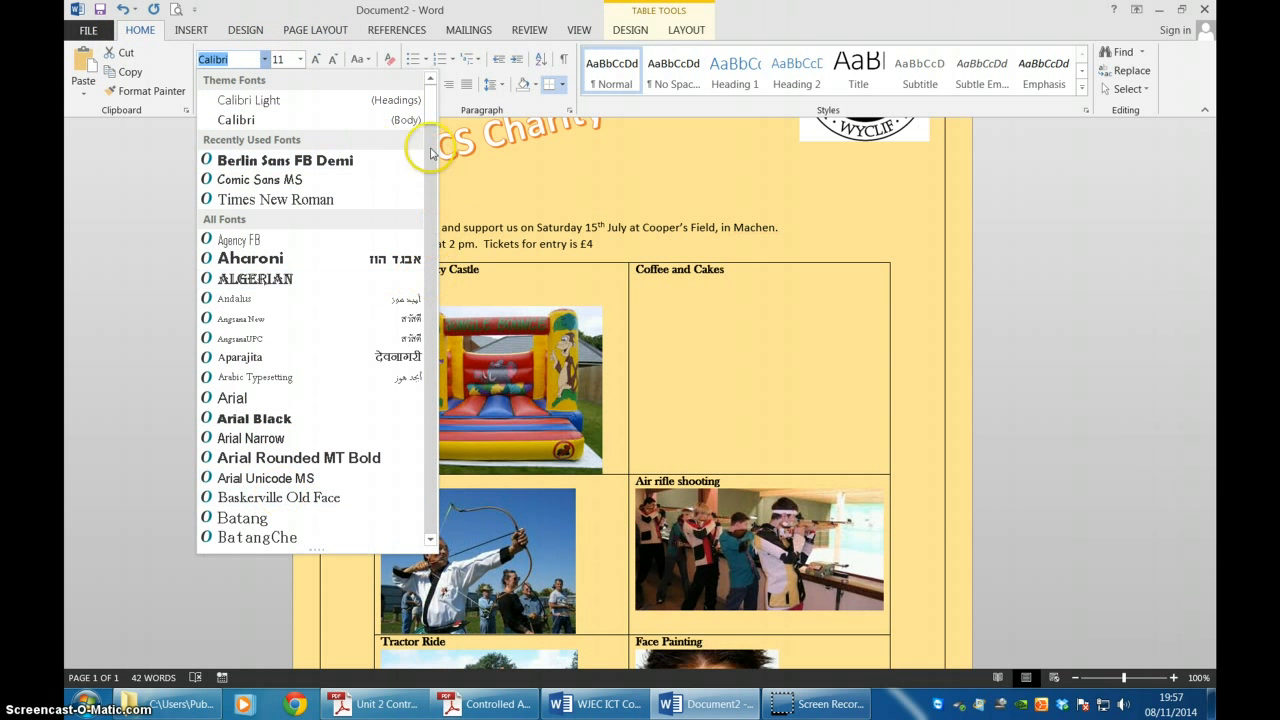
pyautogui.moveTo(432, 110); pyautogui.dragTo(434, 248)
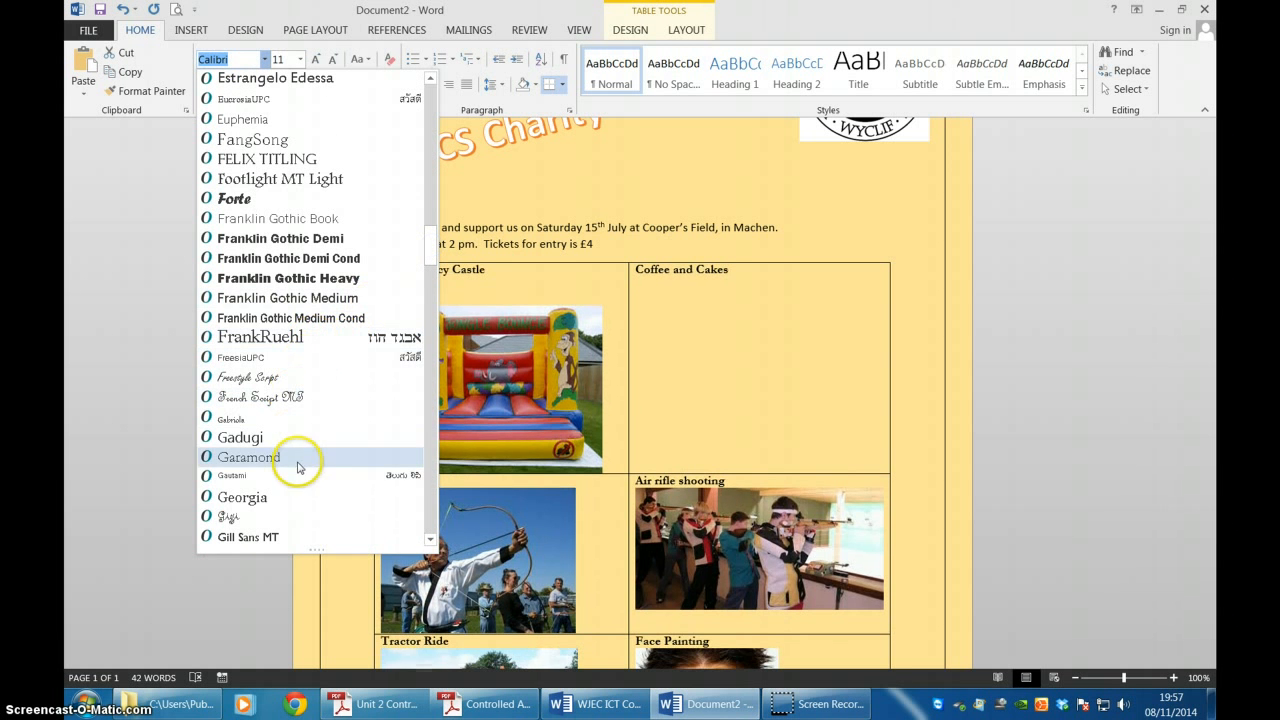
pyautogui.click(293, 446)
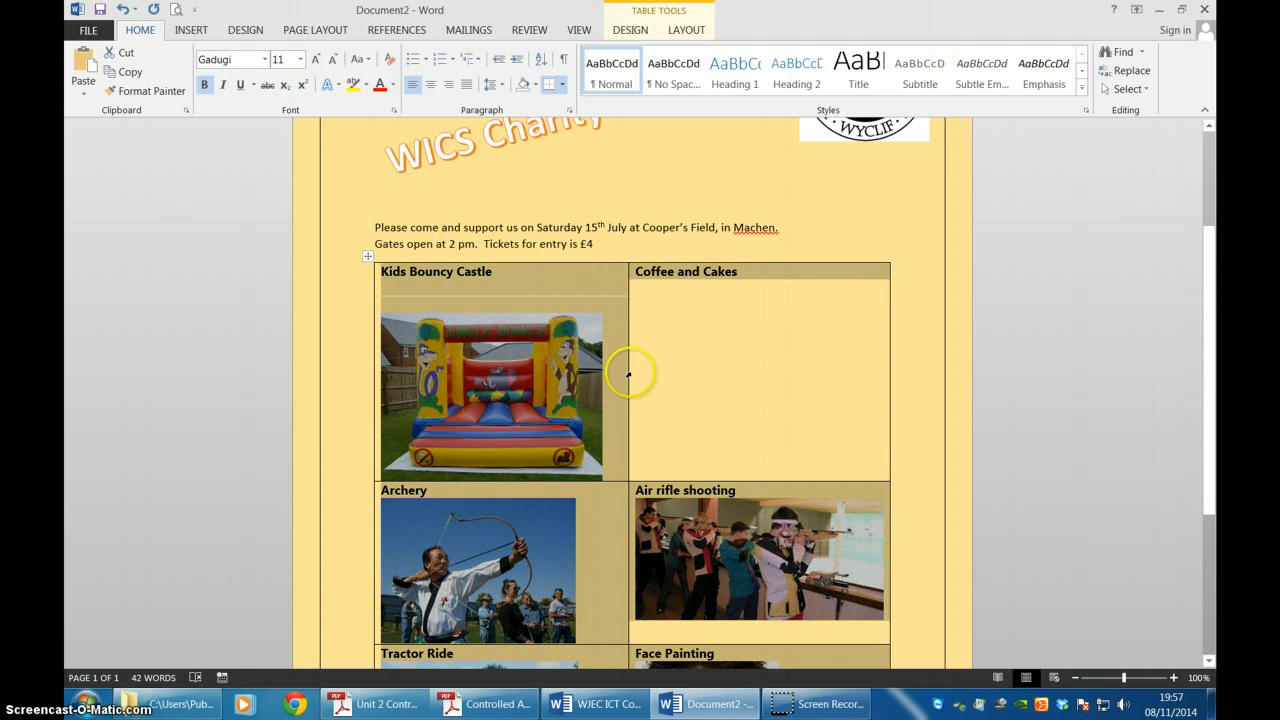
pyautogui.click(740, 365)
# - Set the two event detail lines above the table in the Berlin Sans FB Demi font
pyautogui.tripleClick(538, 240)
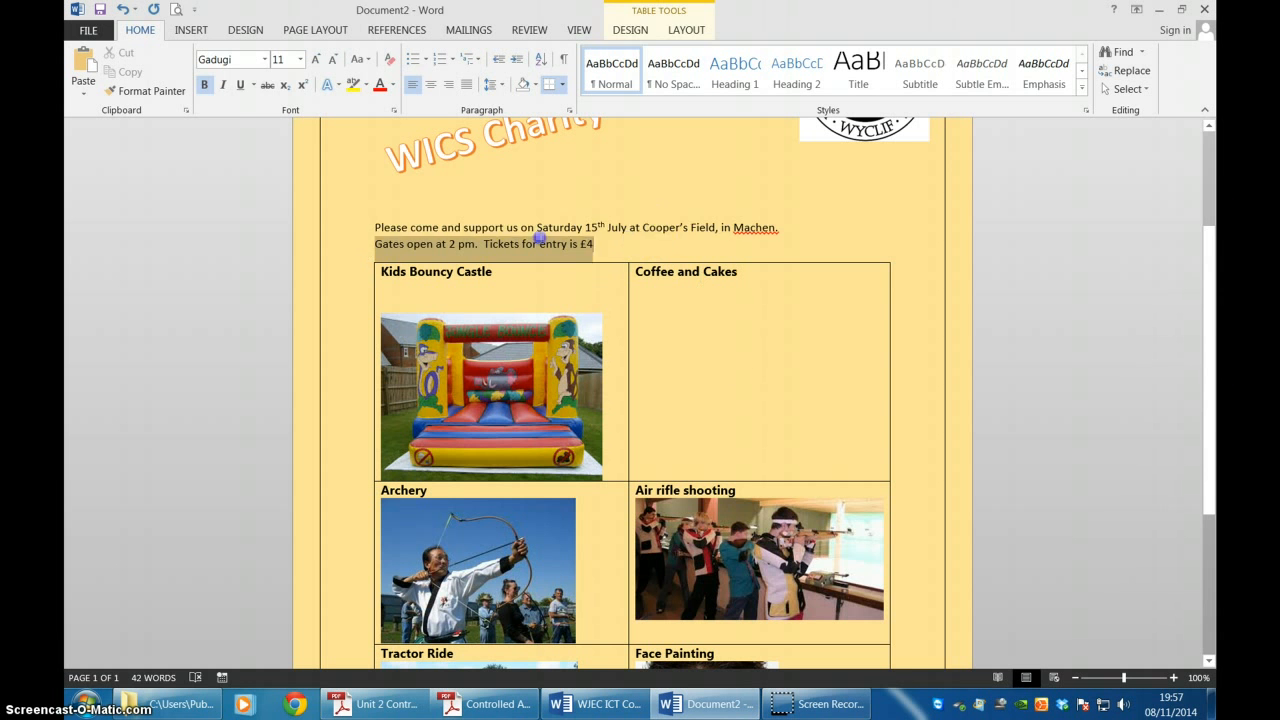
pyautogui.moveTo(538, 240); pyautogui.dragTo(360, 223)
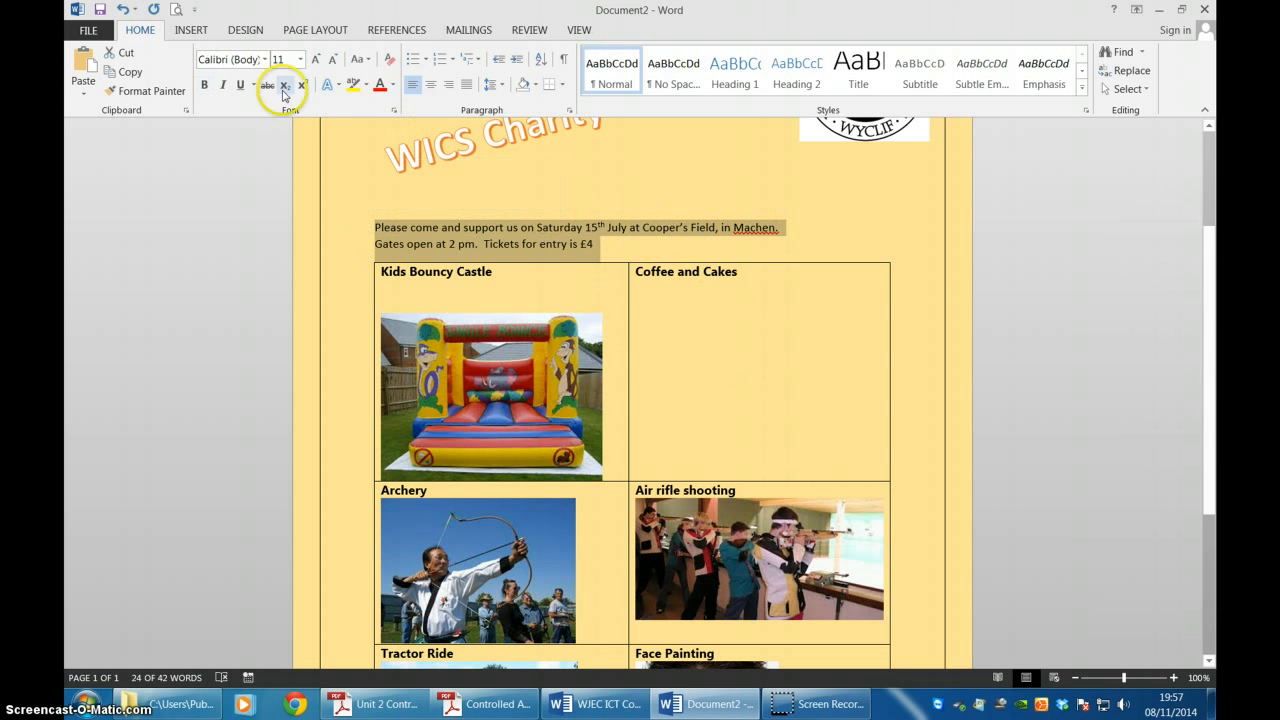
pyautogui.click(266, 60)
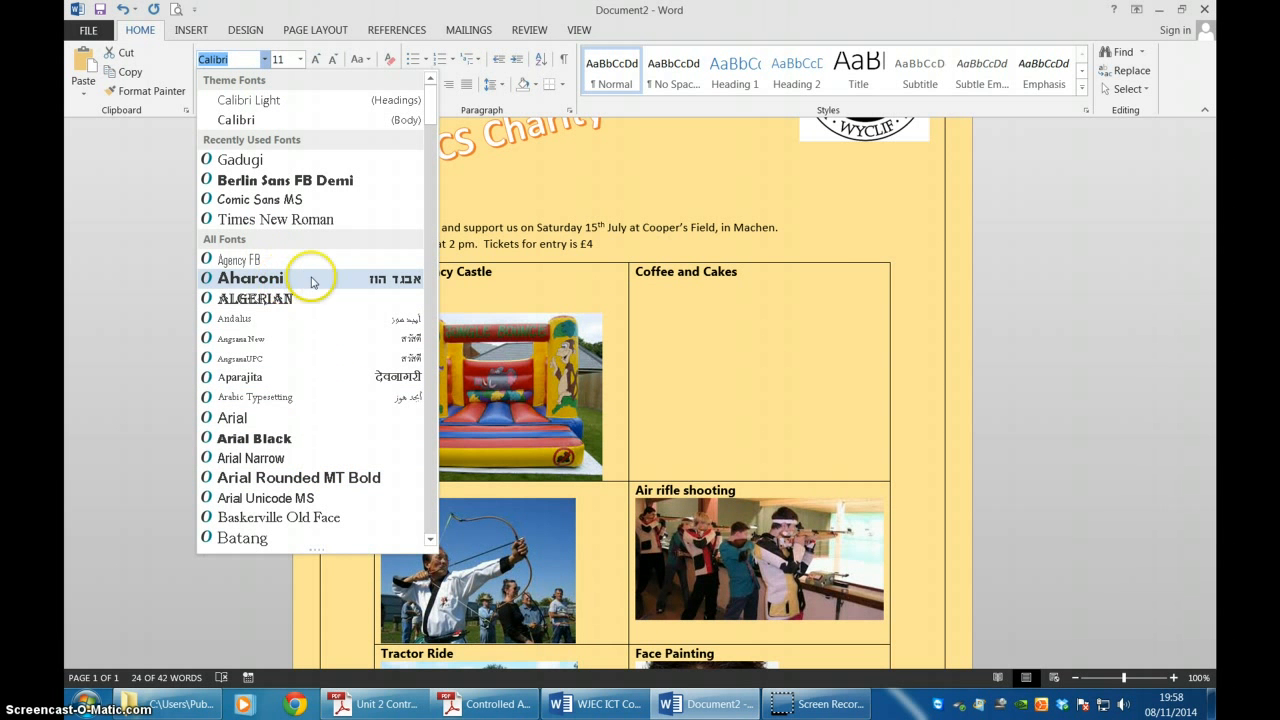
pyautogui.click(258, 182)
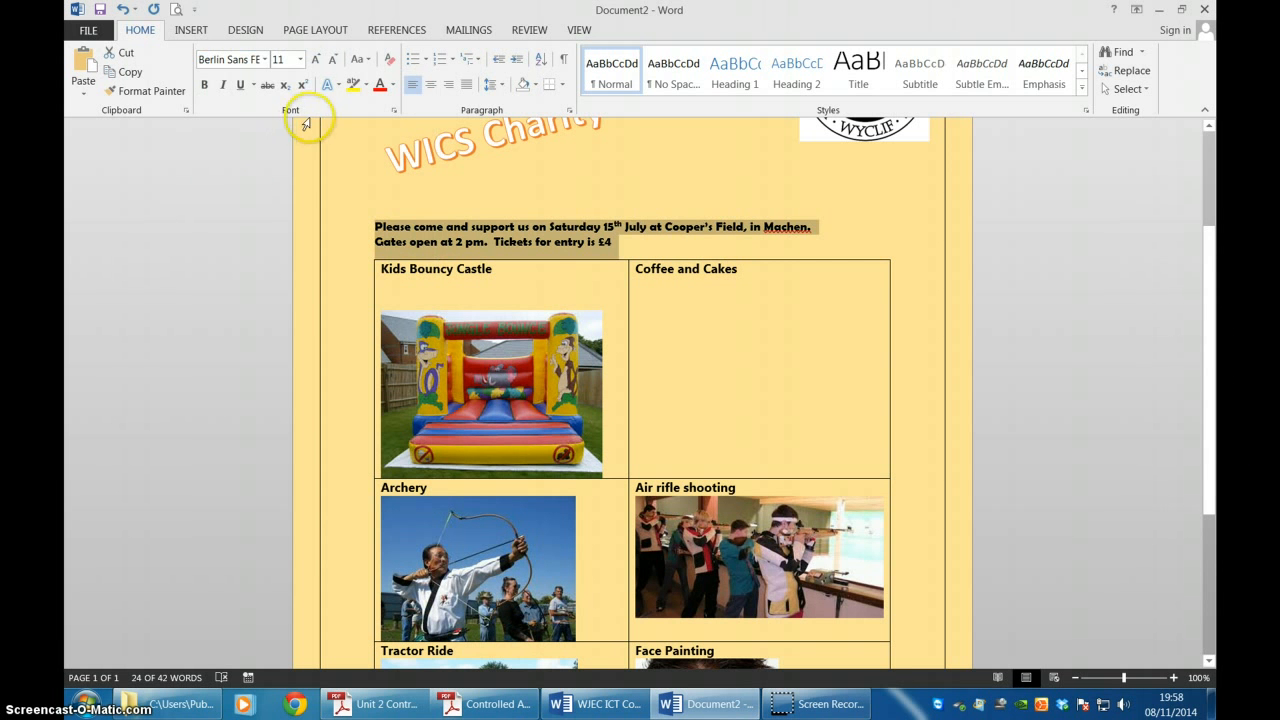
# - Enlarge the event details text to size 16 and centre it on the page
pyautogui.click(300, 59)
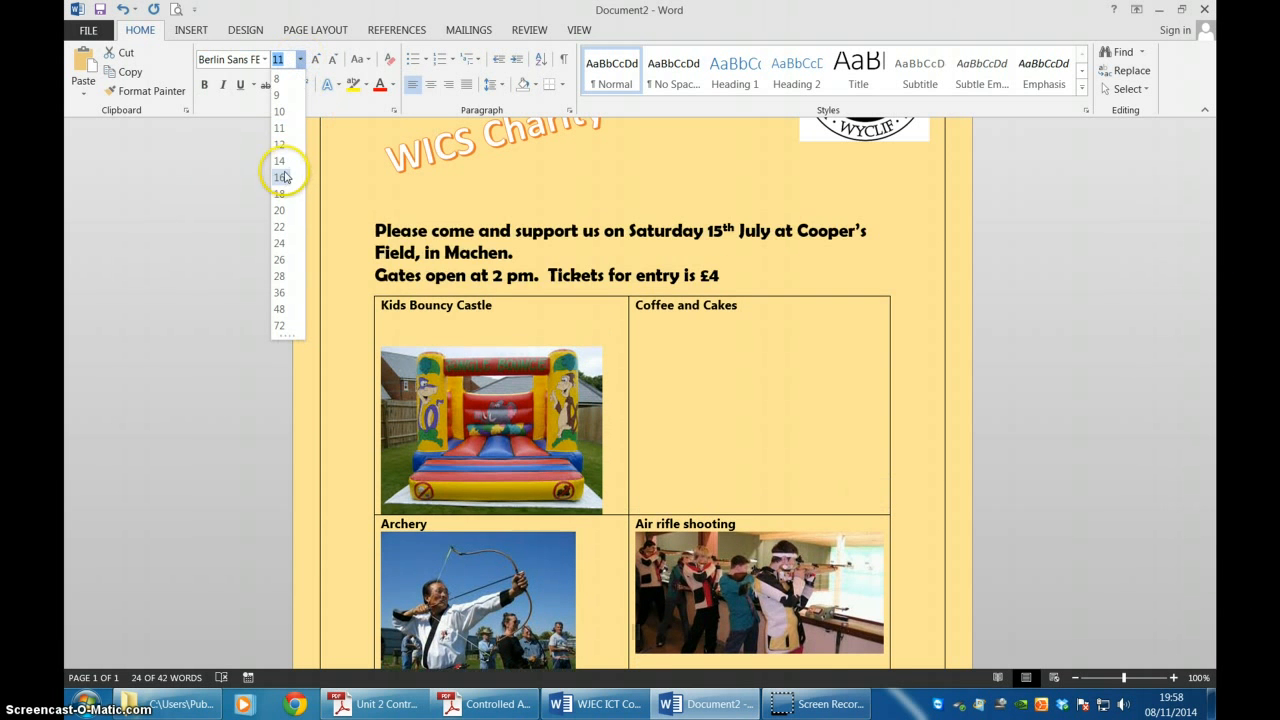
pyautogui.click(282, 179)
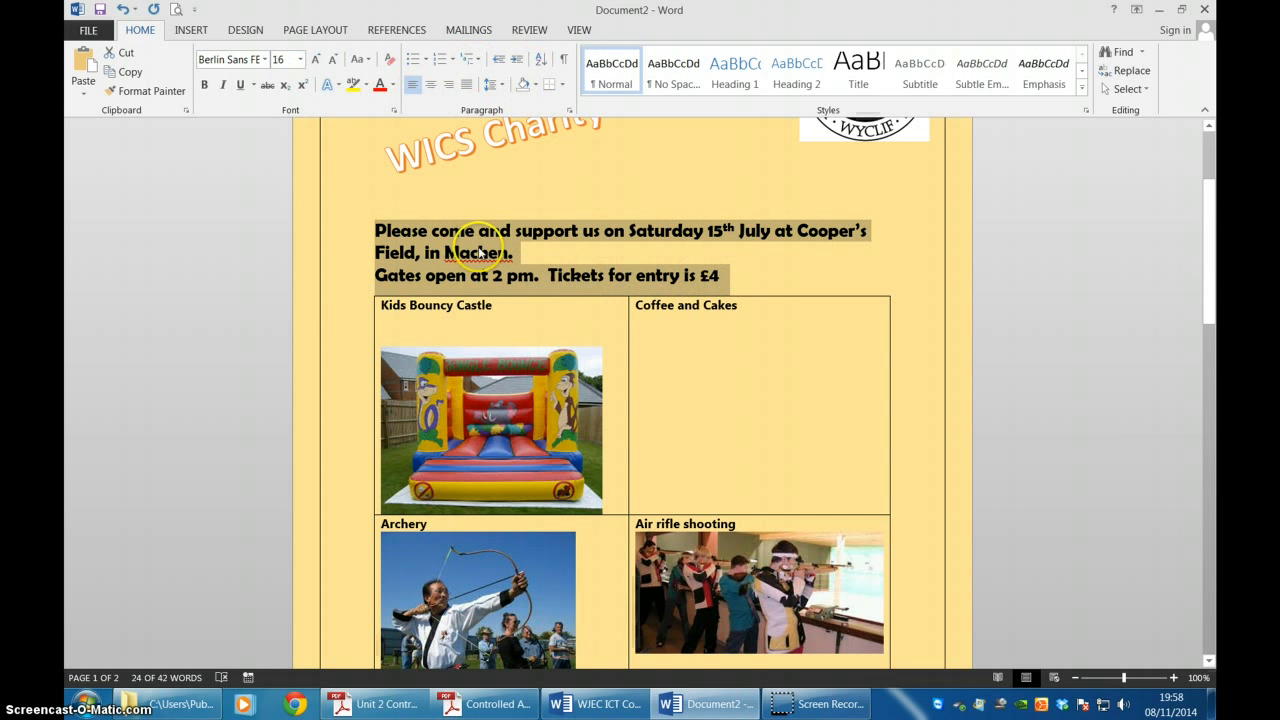
pyautogui.click(432, 86)
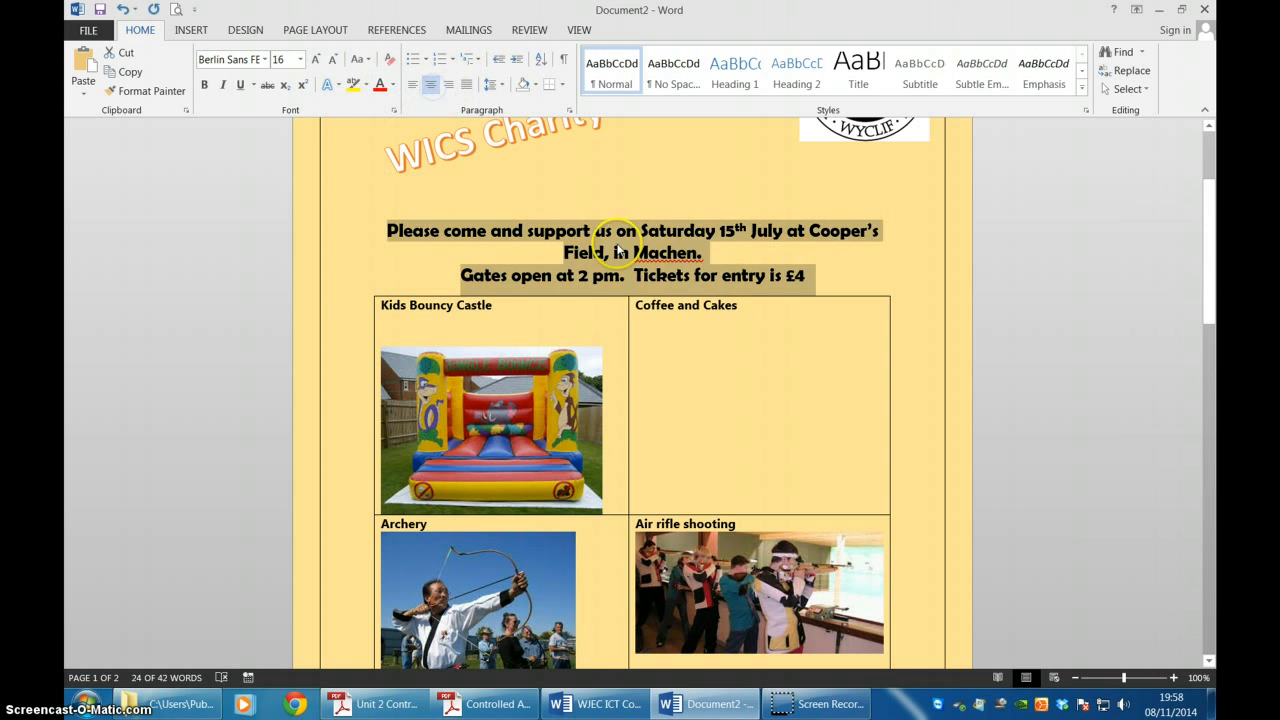
pyautogui.click(481, 234)
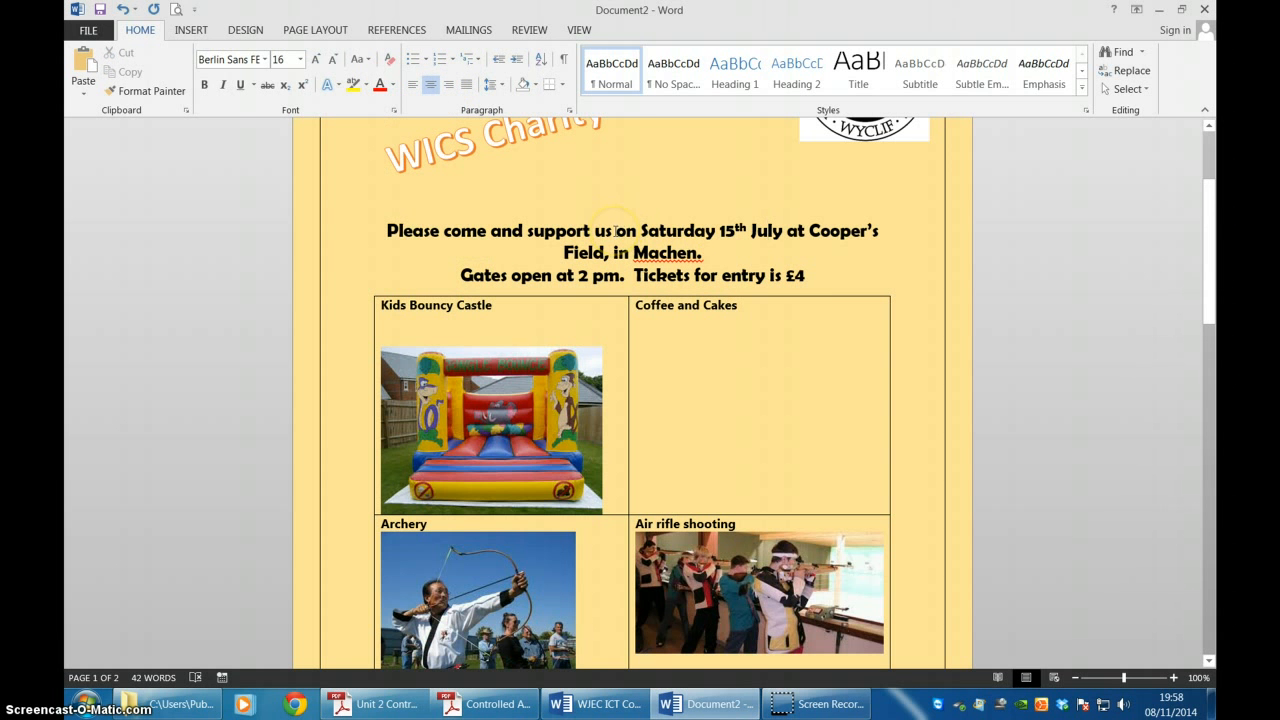
# - Break the event details before "at Cooper's Field" and "Tickets for entry", and add a blank line above "Gates open at 2 pm."
pyautogui.click(790, 231)
pyautogui.press('Return')
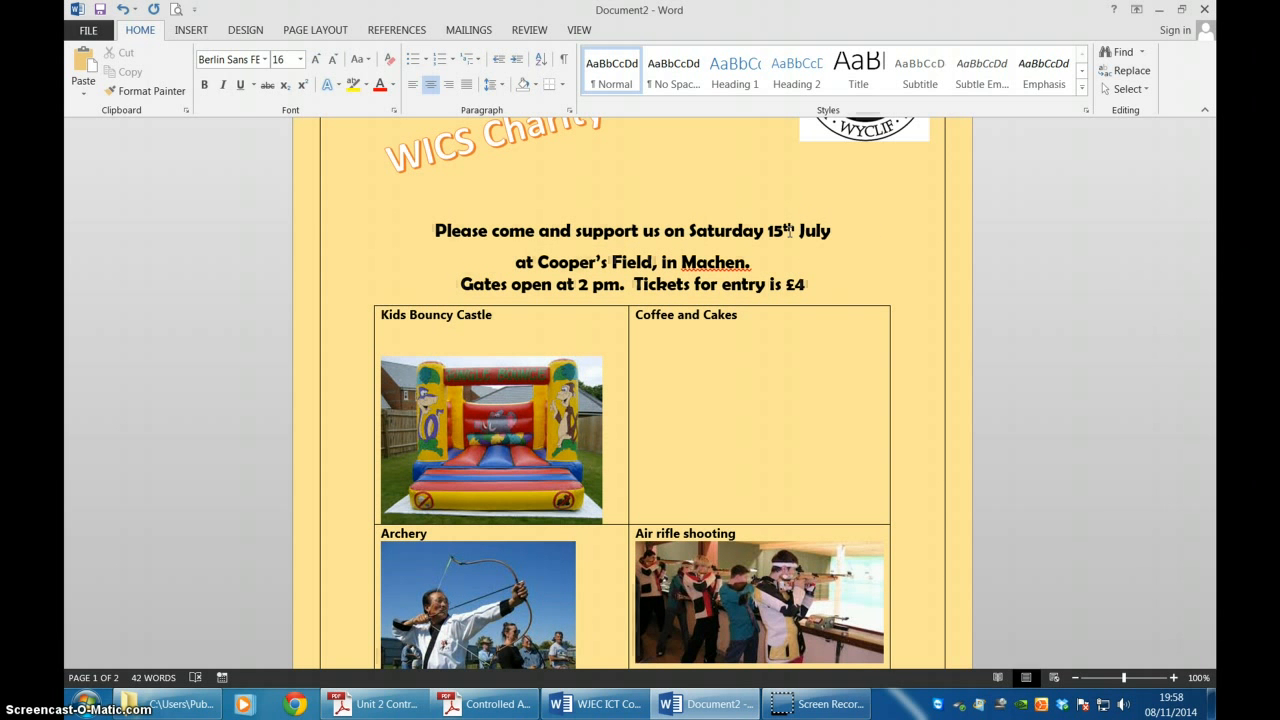
pyautogui.press('End')
pyautogui.press('Return')
pyautogui.press('Down')
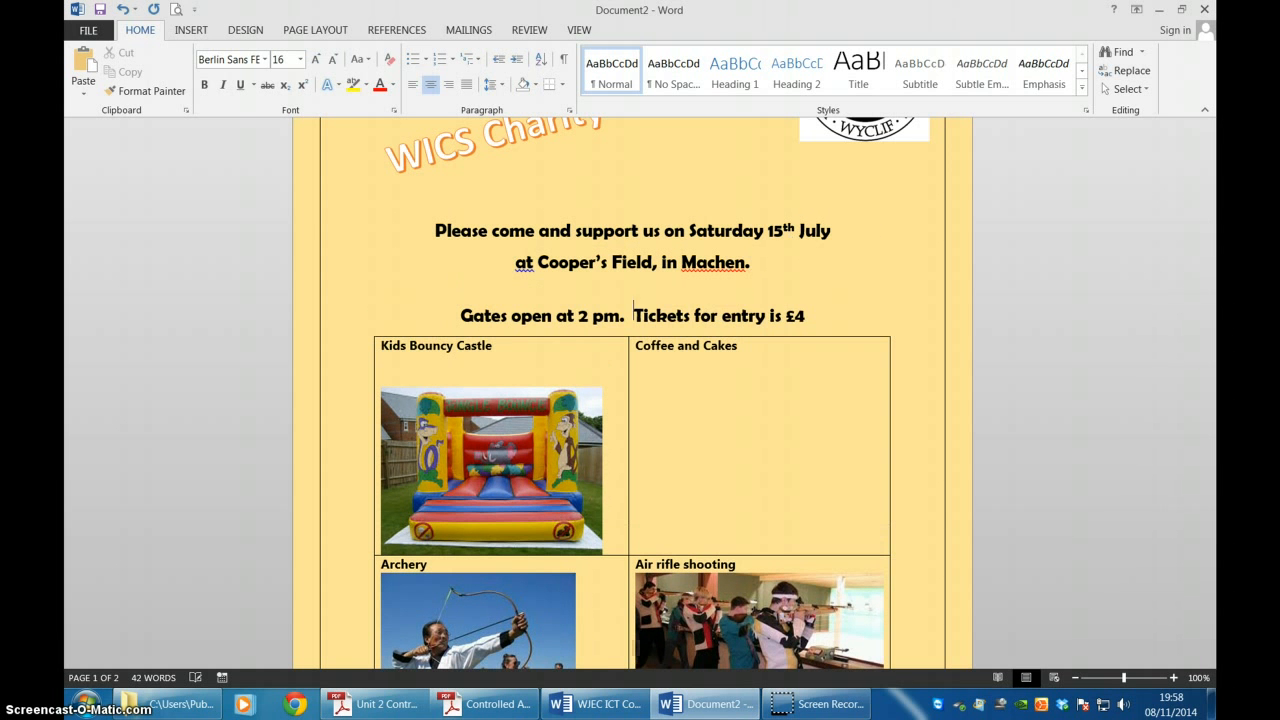
pyautogui.press('Return')
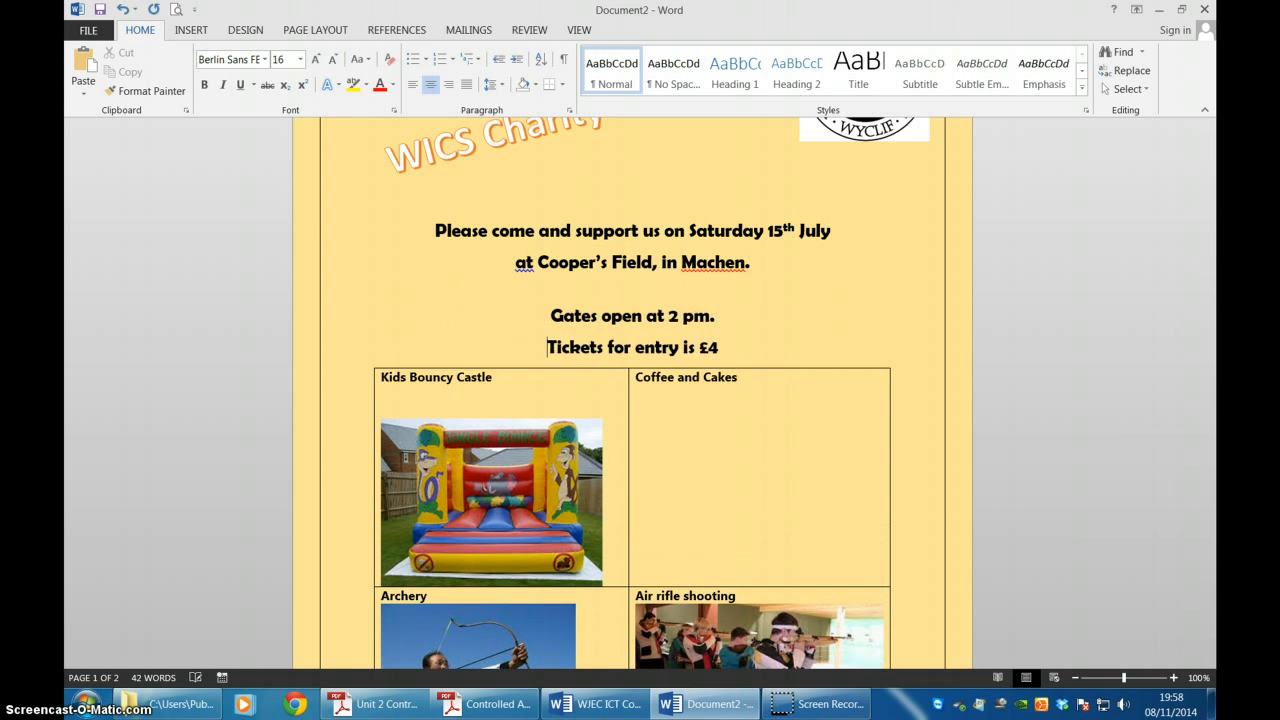
# - Delete the empty line between the WordArt title and the event details
pyautogui.scroll(3, 790, 229)
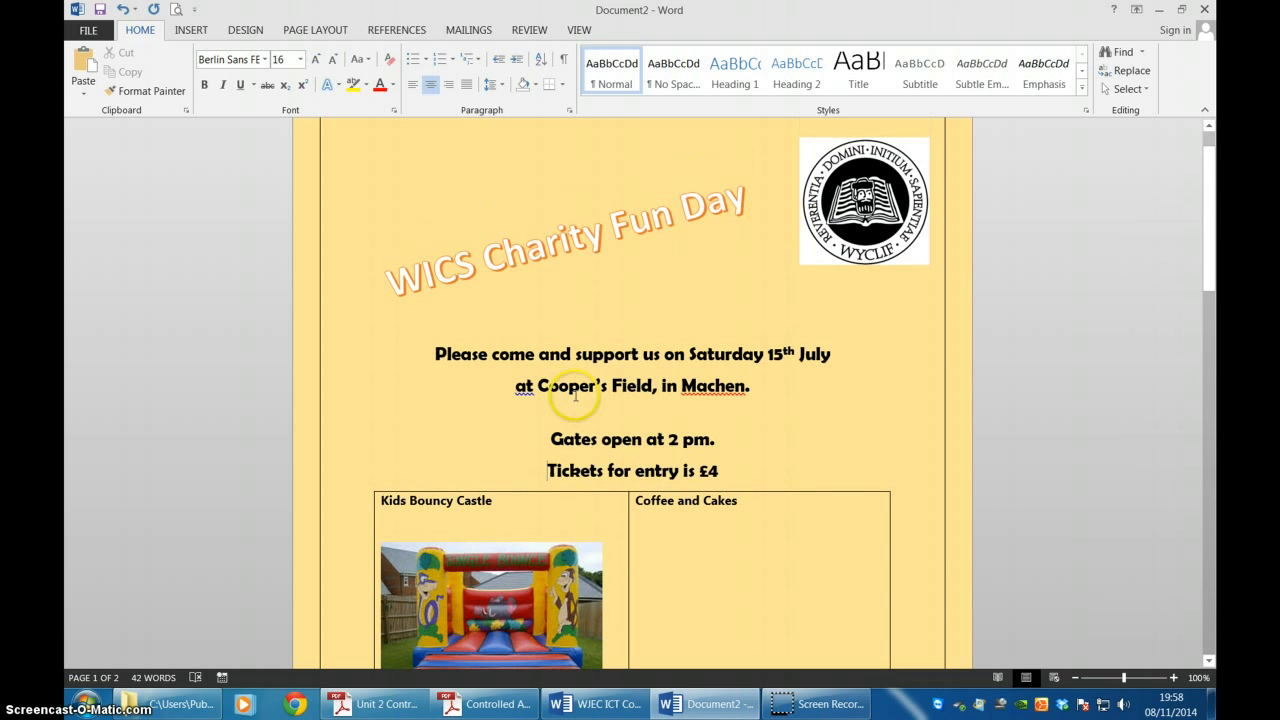
pyautogui.click(582, 325)
pyautogui.press('Delete')
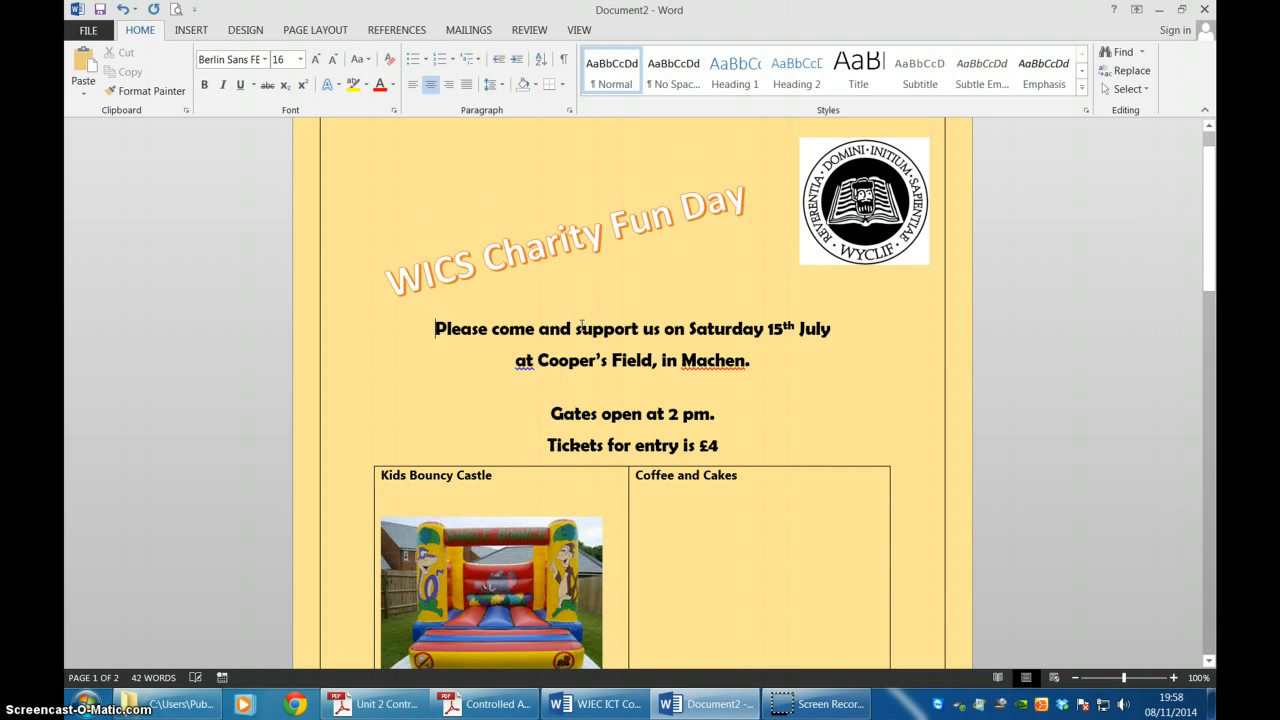
# - Shrink the bouncy castle picture proportionally in its table cell to save vertical space
pyautogui.scroll(-1, 582, 325)
pyautogui.scroll(-10, 581, 325)
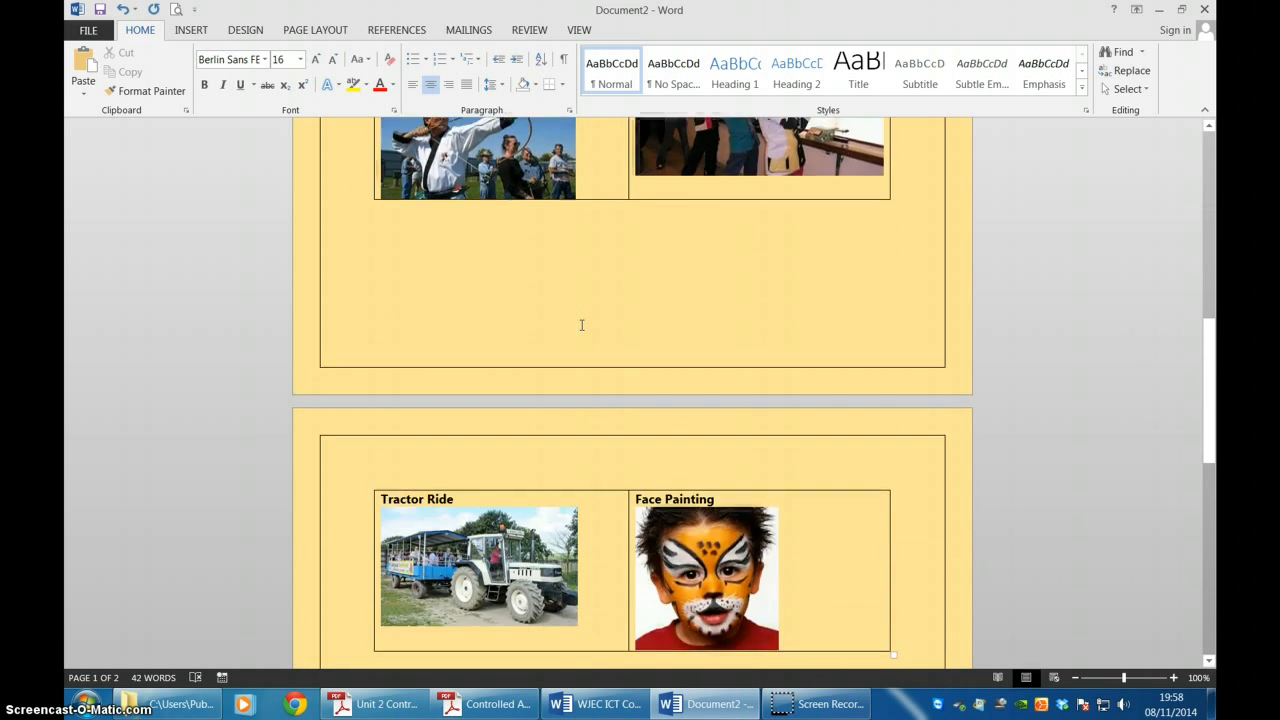
pyautogui.scroll(10, 580, 432)
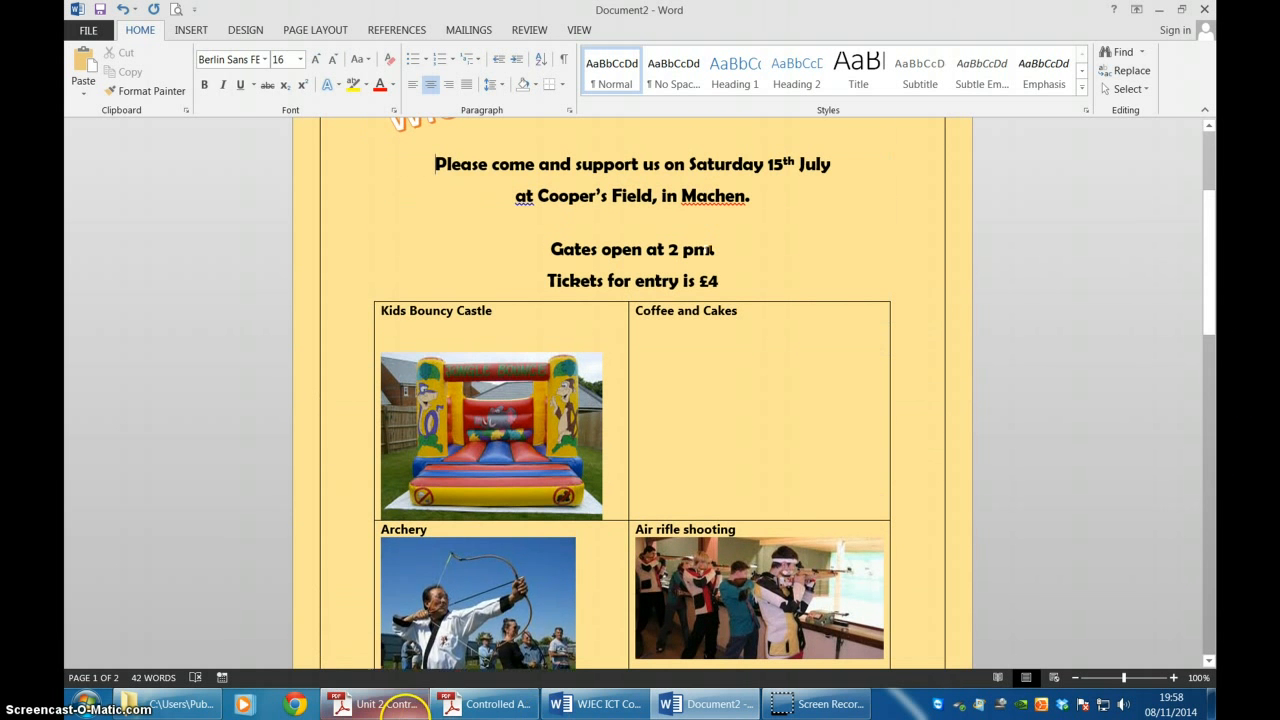
pyautogui.click(525, 487)
pyautogui.moveTo(602, 519); pyautogui.dragTo(568, 468)
# - Move the face painting picture up beside its heading and reduce its size so the table fits on the first page
pyautogui.scroll(-5, 568, 440)
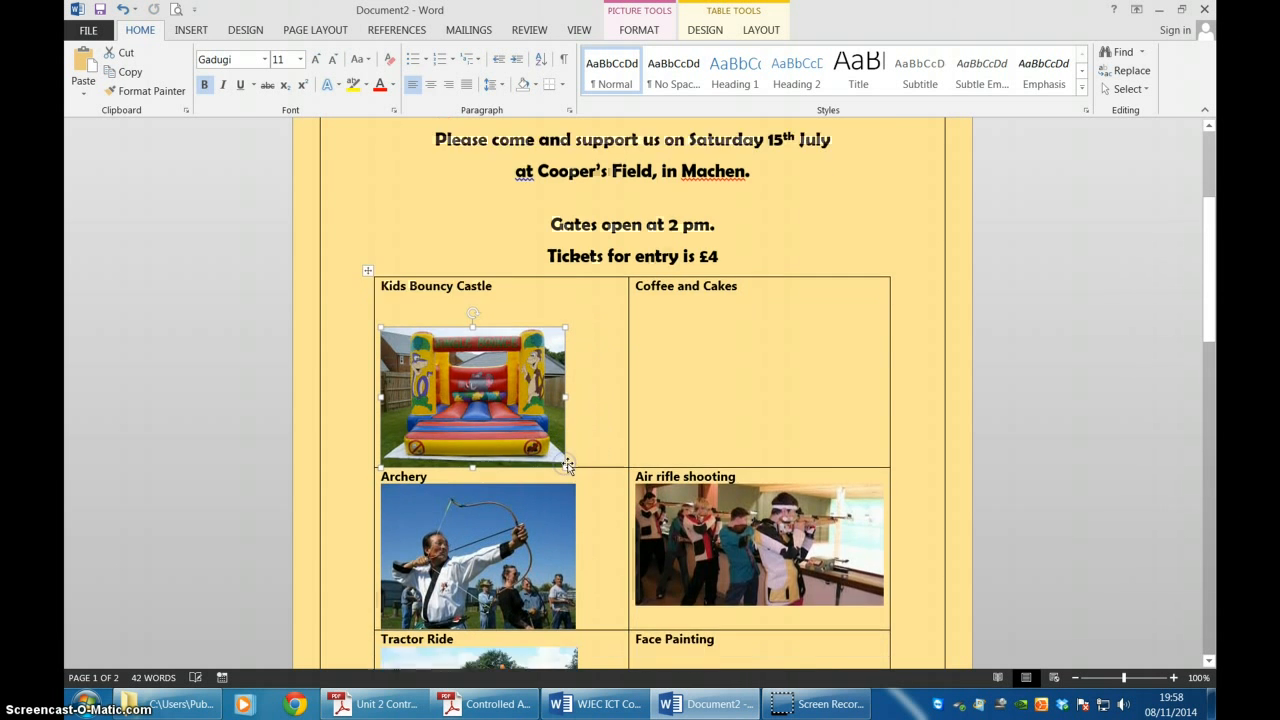
pyautogui.scroll(-5, 568, 435)
pyautogui.scroll(8, 566, 434)
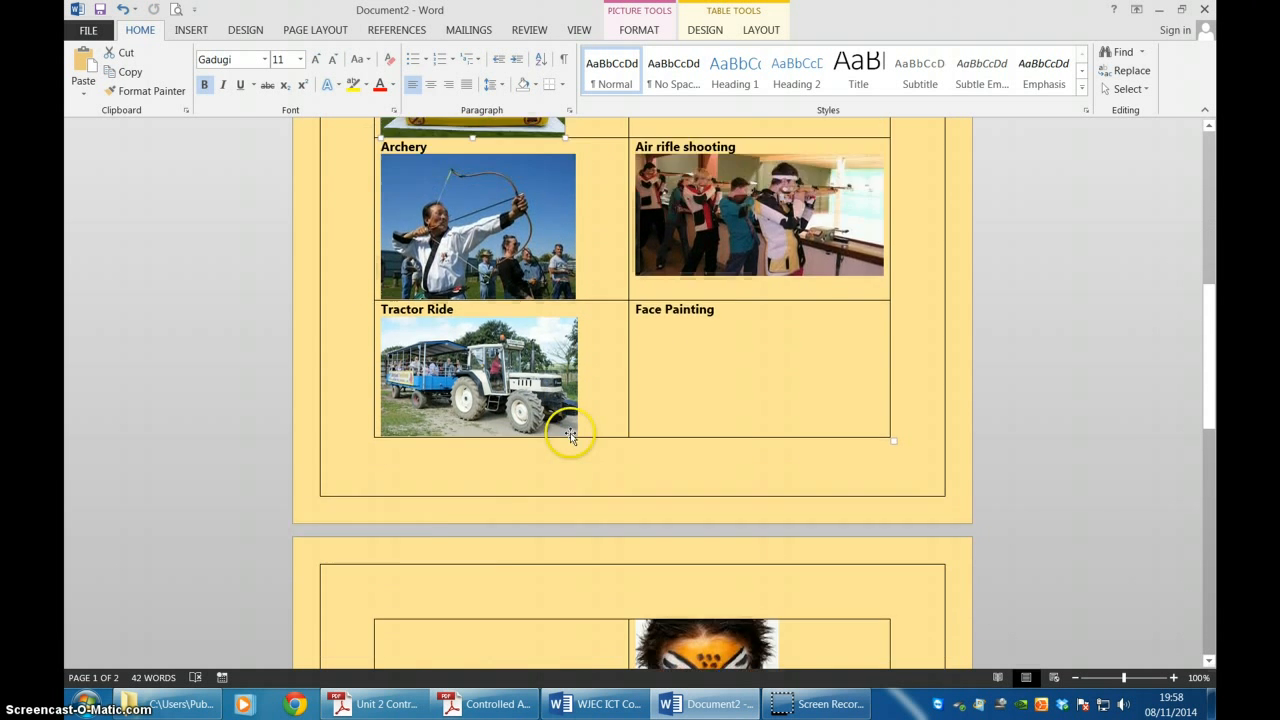
pyautogui.scroll(2, 570, 435)
pyautogui.scroll(-4, 486, 480)
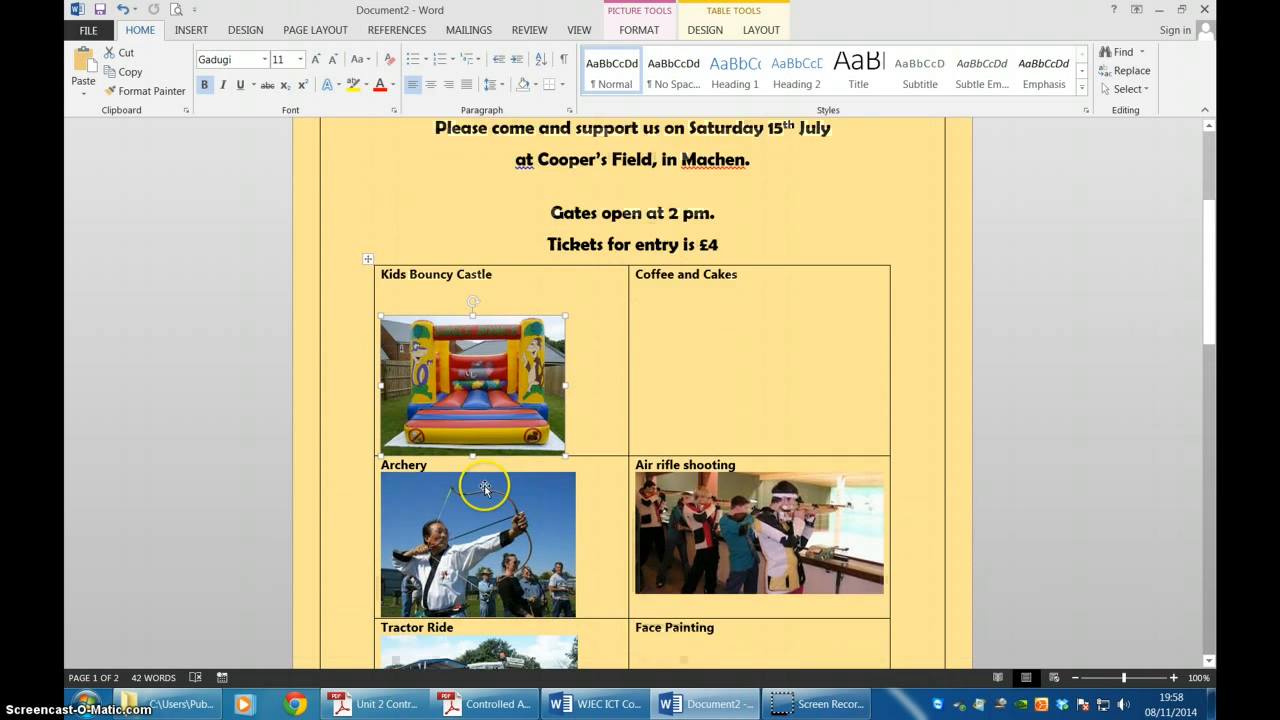
pyautogui.scroll(-8, 486, 472)
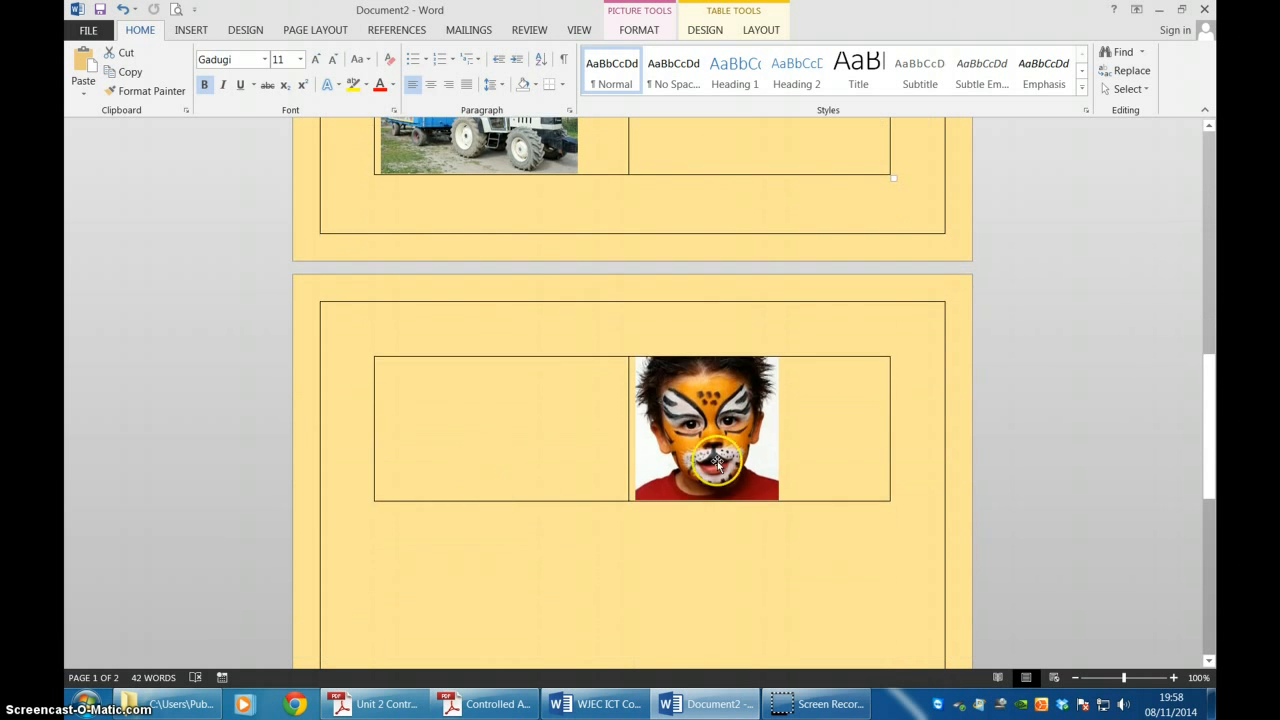
pyautogui.scroll(2, 666, 498)
pyautogui.moveTo(666, 498)
pyautogui.mouseDown()
pyautogui.moveTo(680, 640)
pyautogui.moveTo(686, 323)
pyautogui.moveTo(712, 232)
pyautogui.moveTo(760, 204)
pyautogui.mouseUp()
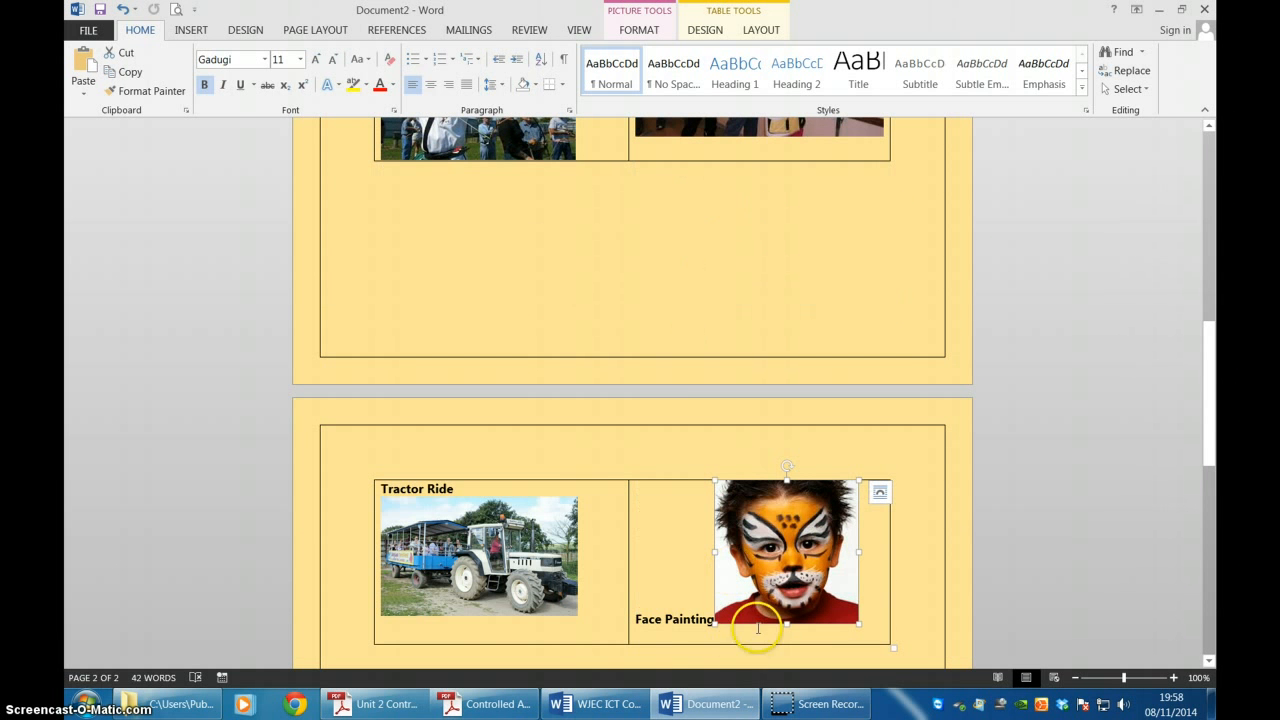
pyautogui.moveTo(716, 621); pyautogui.dragTo(748, 589)
pyautogui.scroll(6, 650, 465)
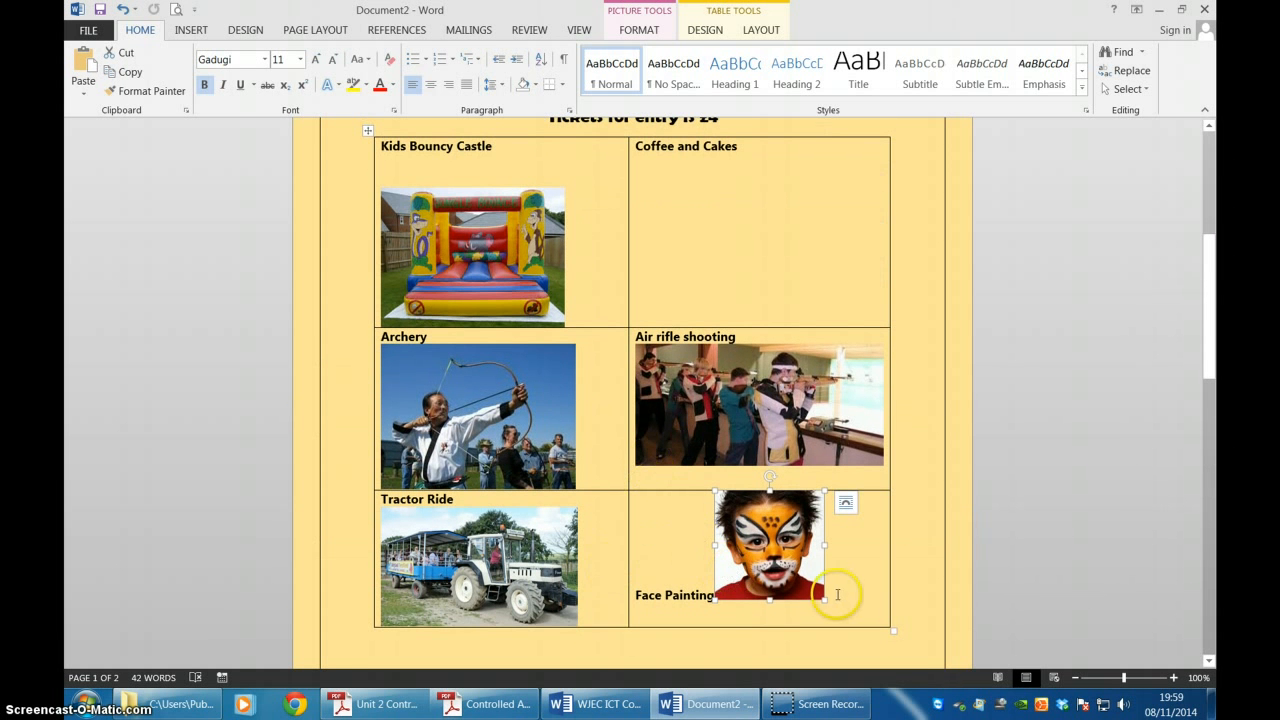
pyautogui.moveTo(824, 601); pyautogui.dragTo(841, 617)
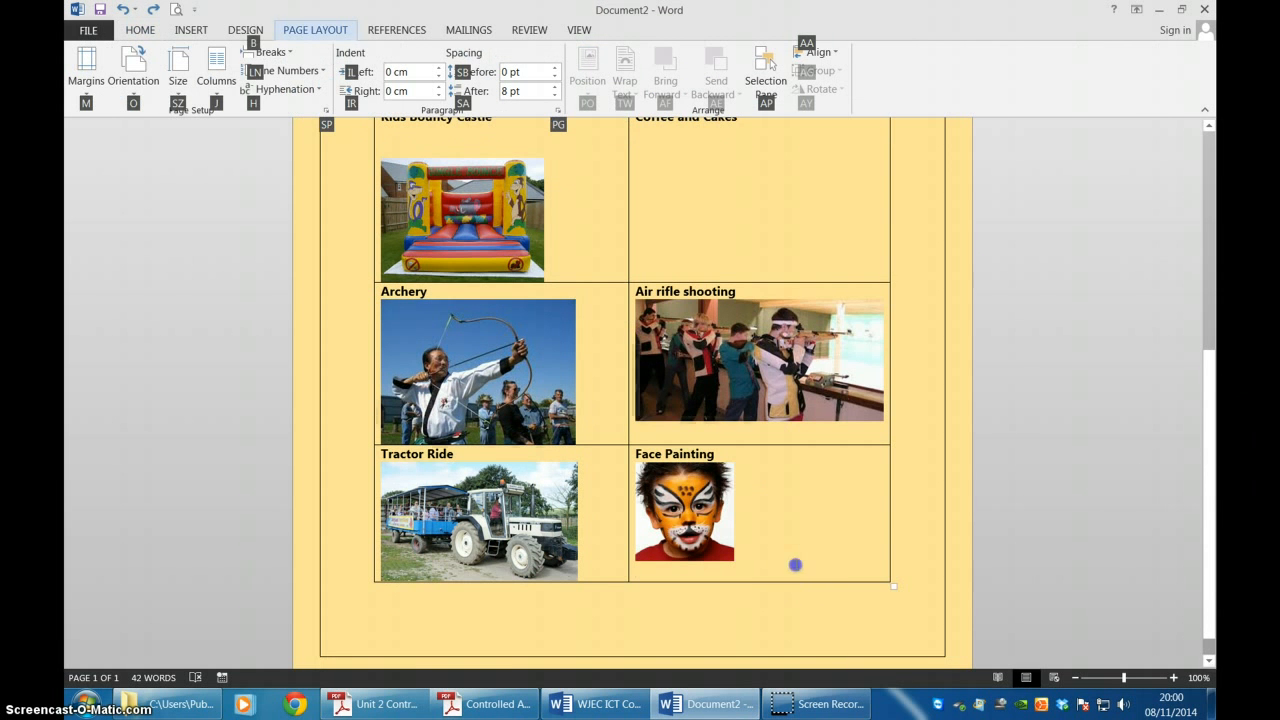
# - Centre the headings and inline pictures in all cells of the activities table
pyautogui.moveTo(603, 377); pyautogui.dragTo(486, 216)
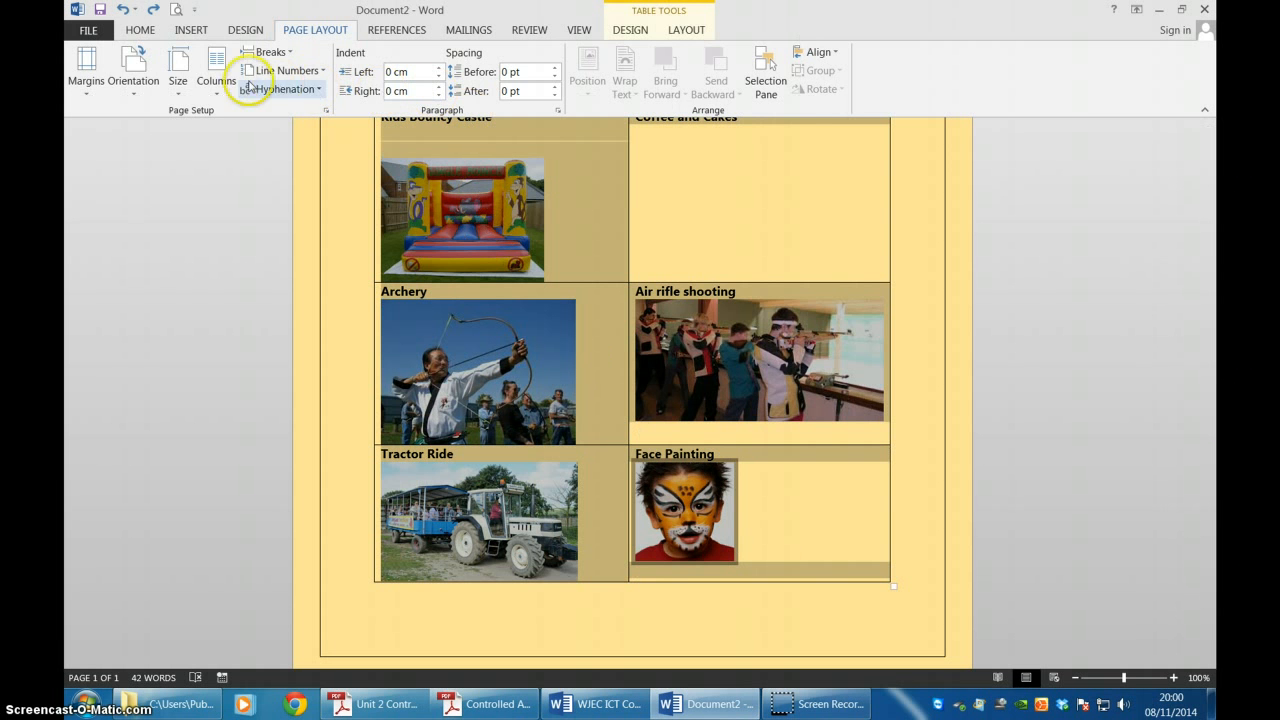
pyautogui.click(146, 32)
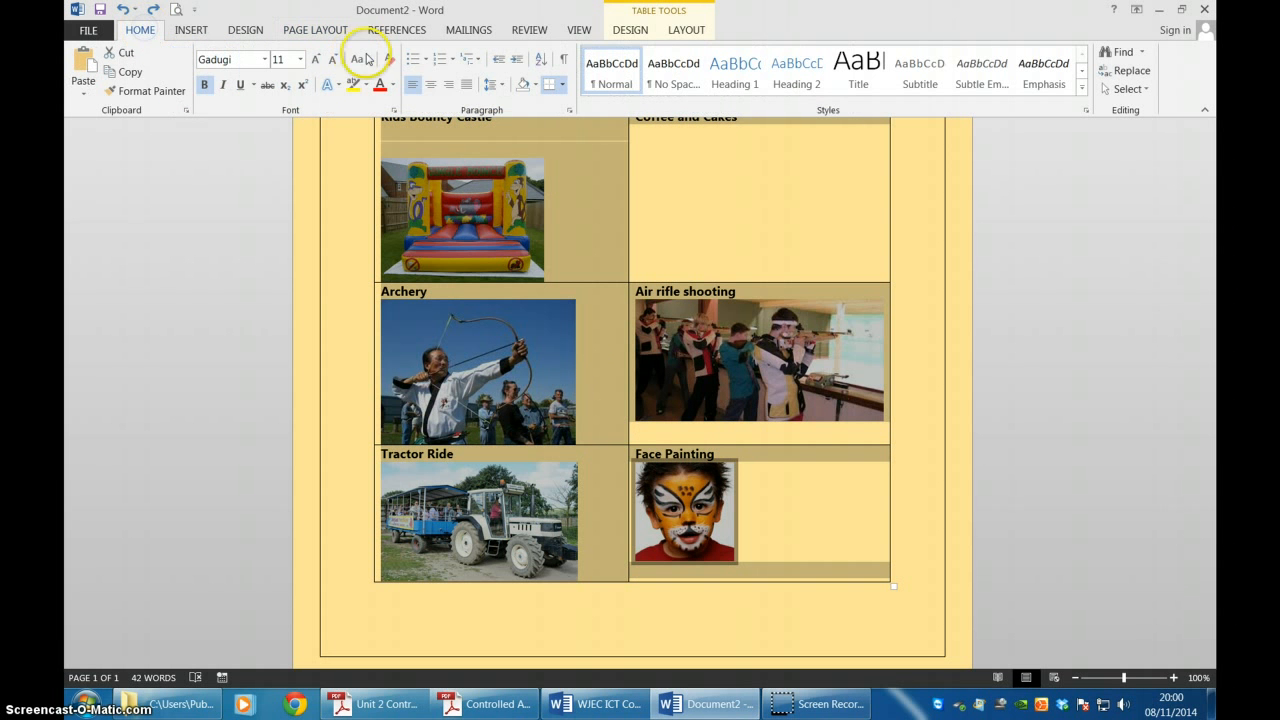
pyautogui.click(432, 86)
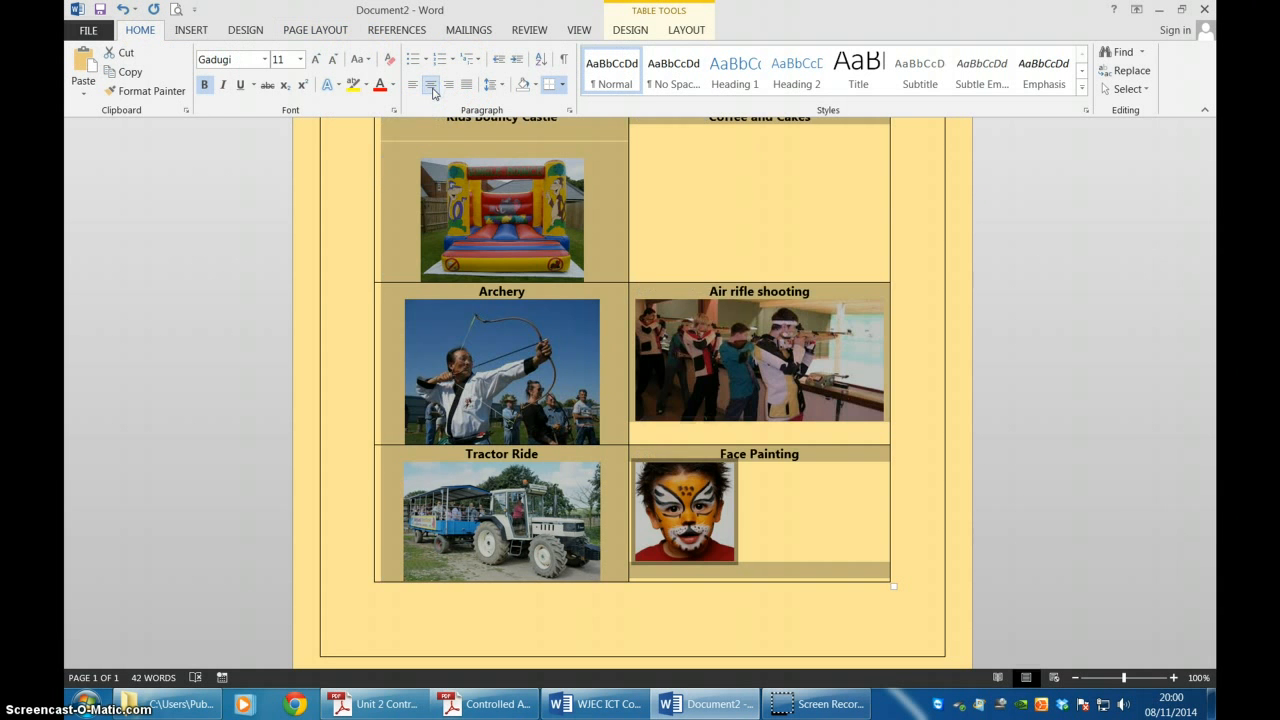
pyautogui.scroll(3, 572, 465)
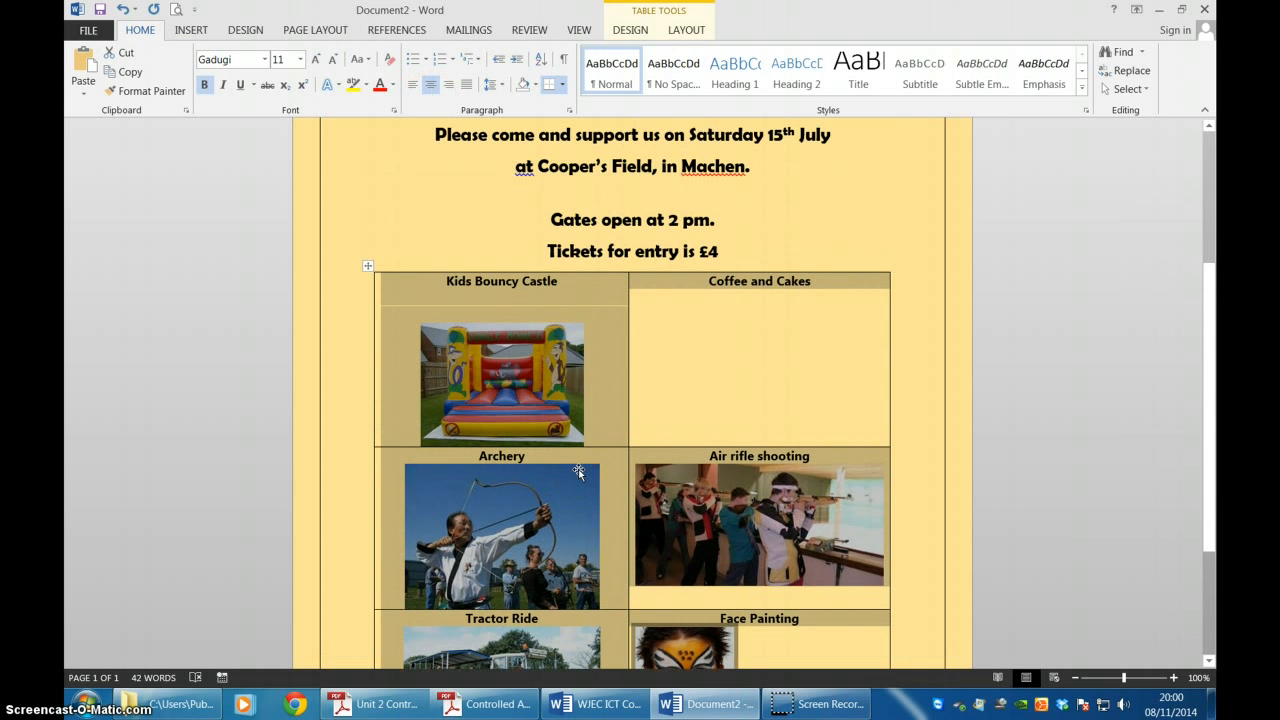
pyautogui.click(909, 401)
# - Move the face painting picture across its cell so it sits centred beneath the "Face Painting" heading
pyautogui.scroll(-1, 748, 580)
pyautogui.scroll(-3, 748, 580)
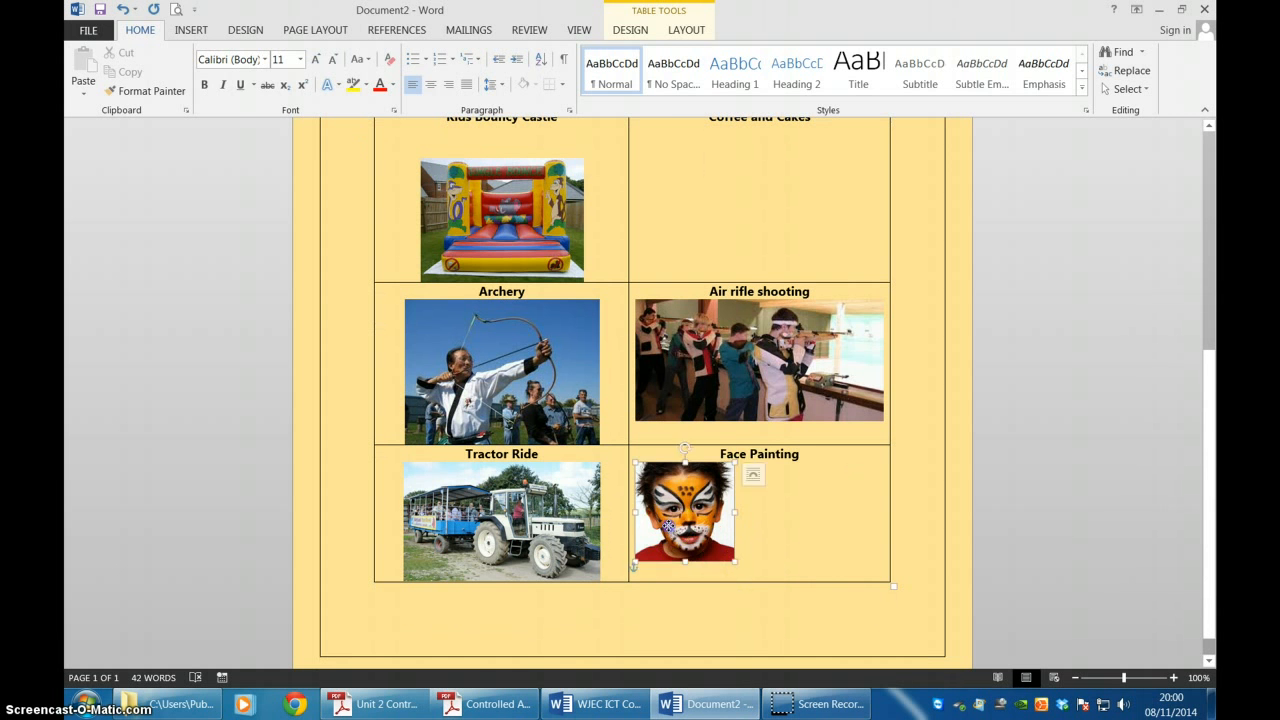
pyautogui.moveTo(683, 526); pyautogui.dragTo(755, 527)
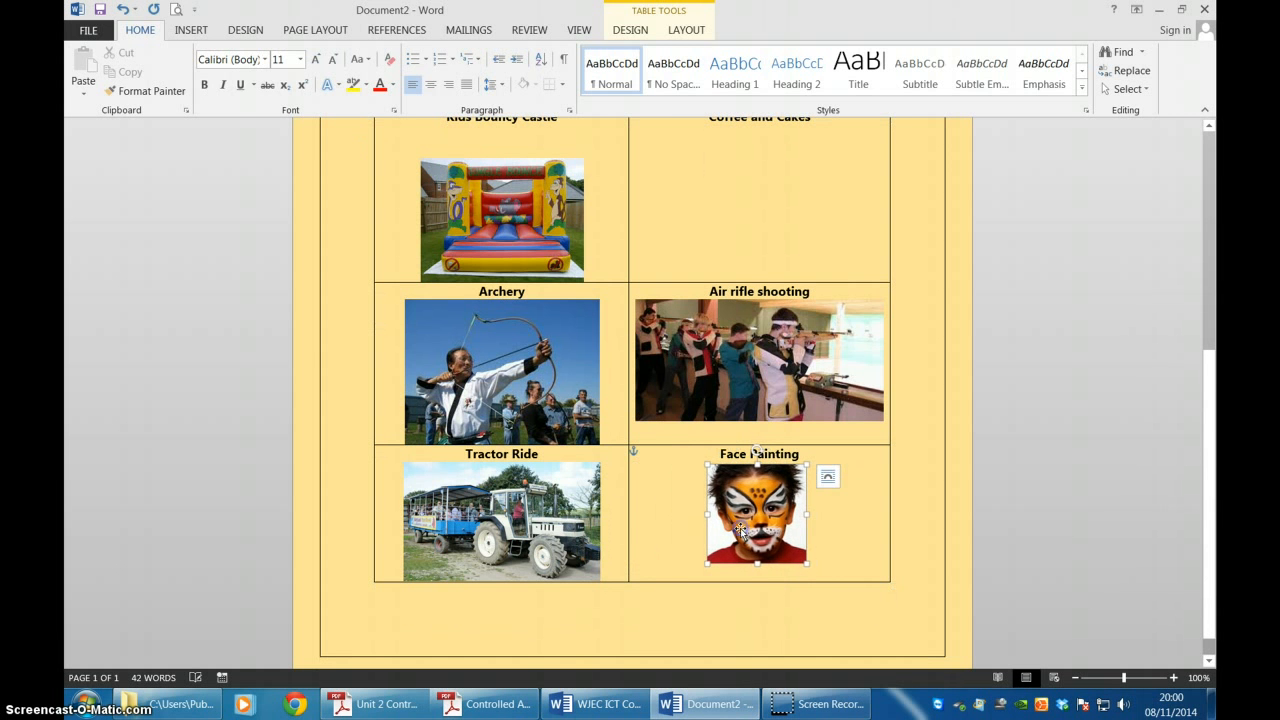
pyautogui.click(732, 611)
# - Apply a Box border to the whole activities table, using a 3 pt black thick-and-thin double line around its outer edge only
pyautogui.scroll(5, 730, 620)
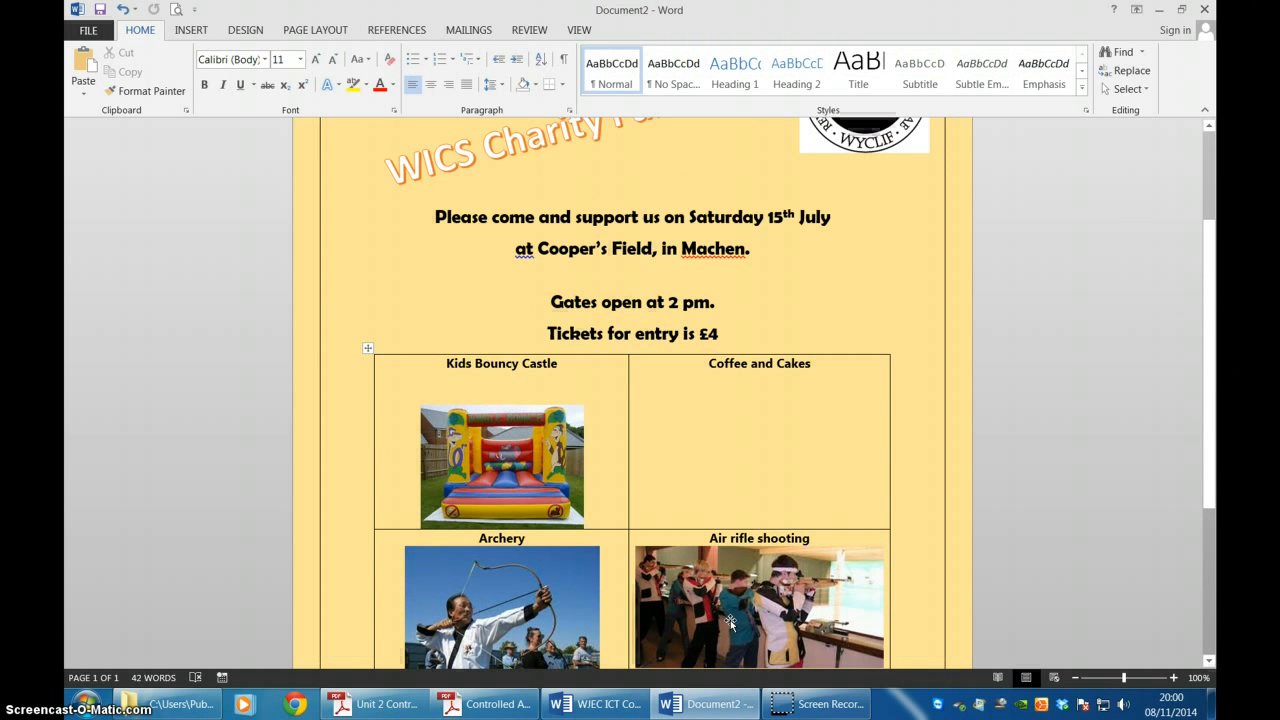
pyautogui.scroll(3, 725, 550)
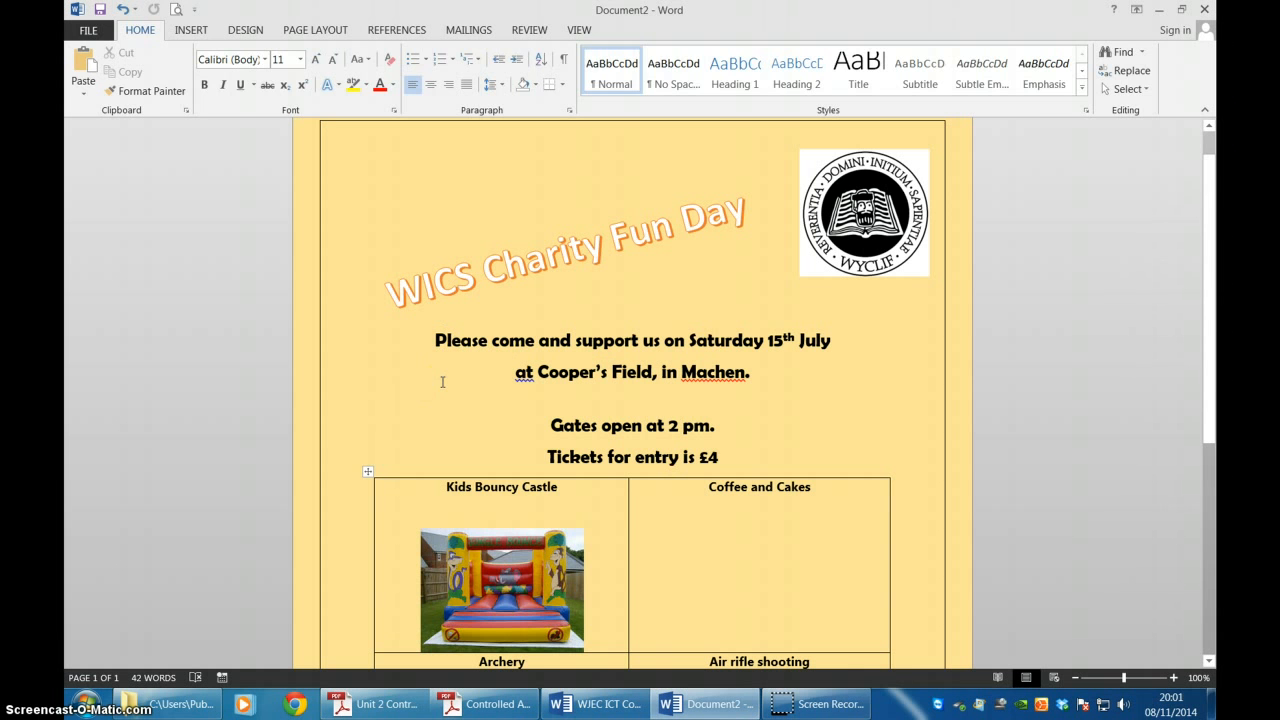
pyautogui.click(402, 425)
pyautogui.hotkey('alt', 'p')
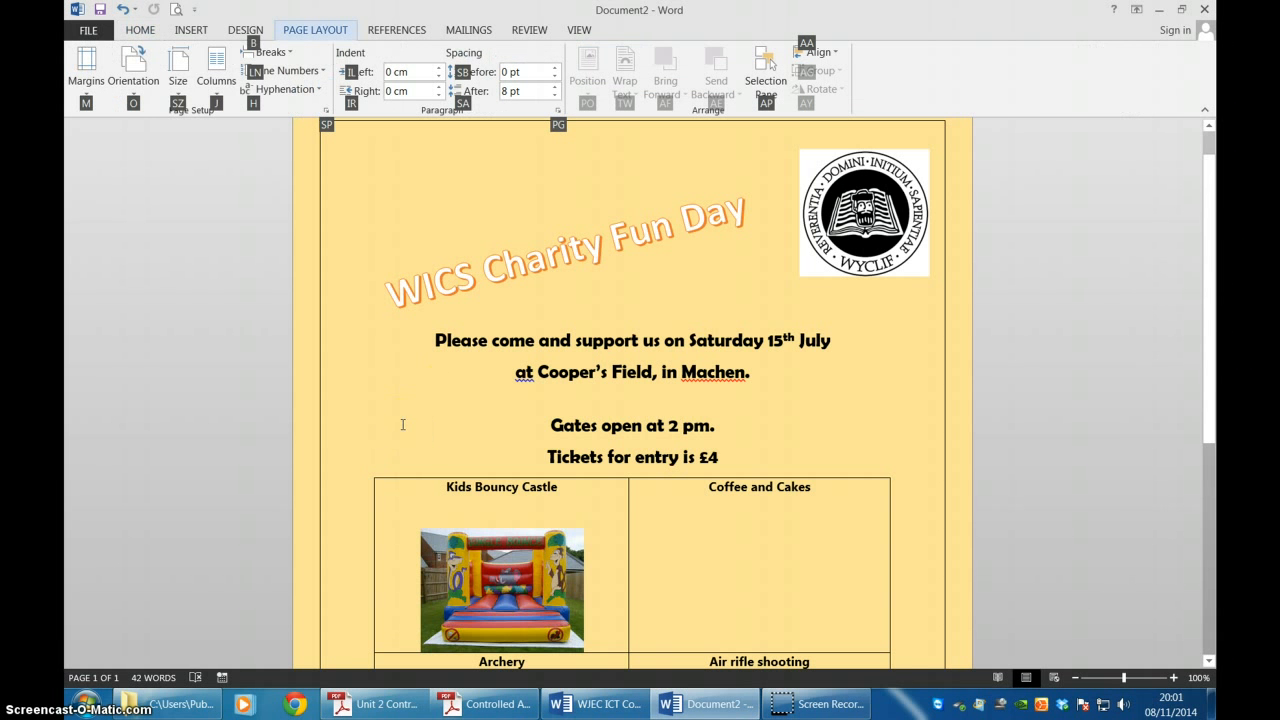
pyautogui.moveTo(392, 500)
pyautogui.click(367, 472)
pyautogui.rightClick(367, 472)
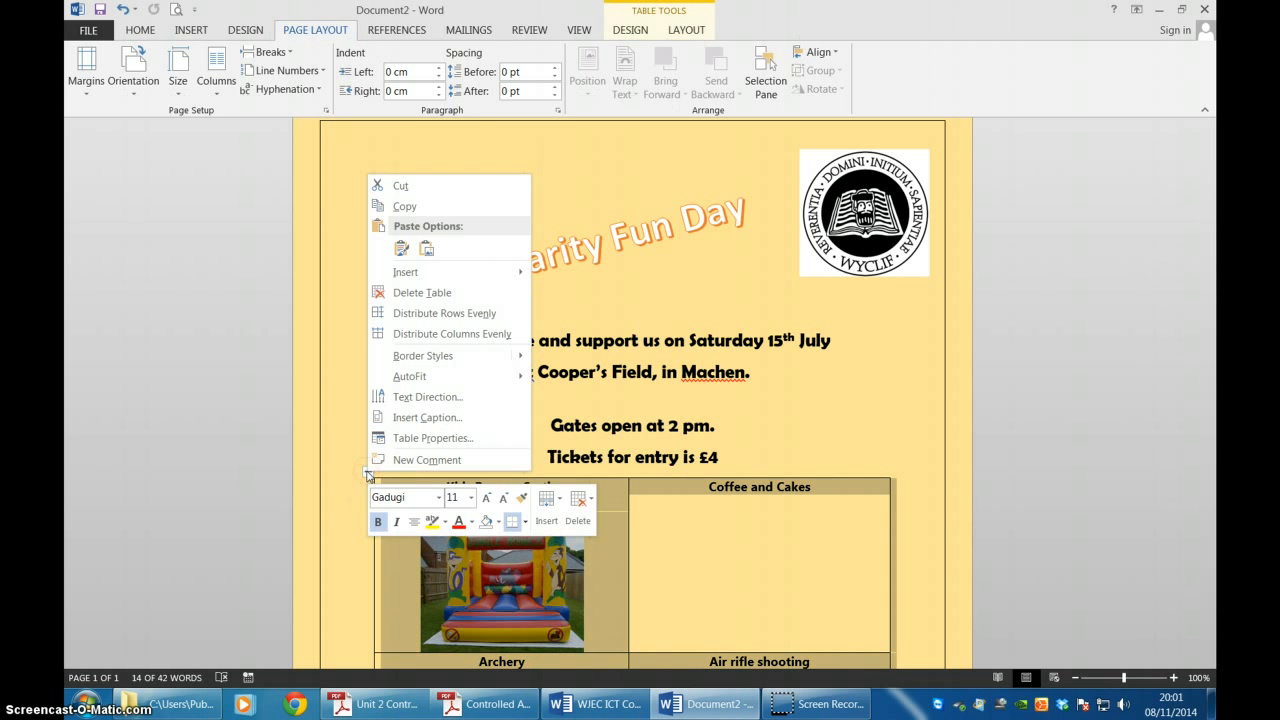
pyautogui.click(432, 437)
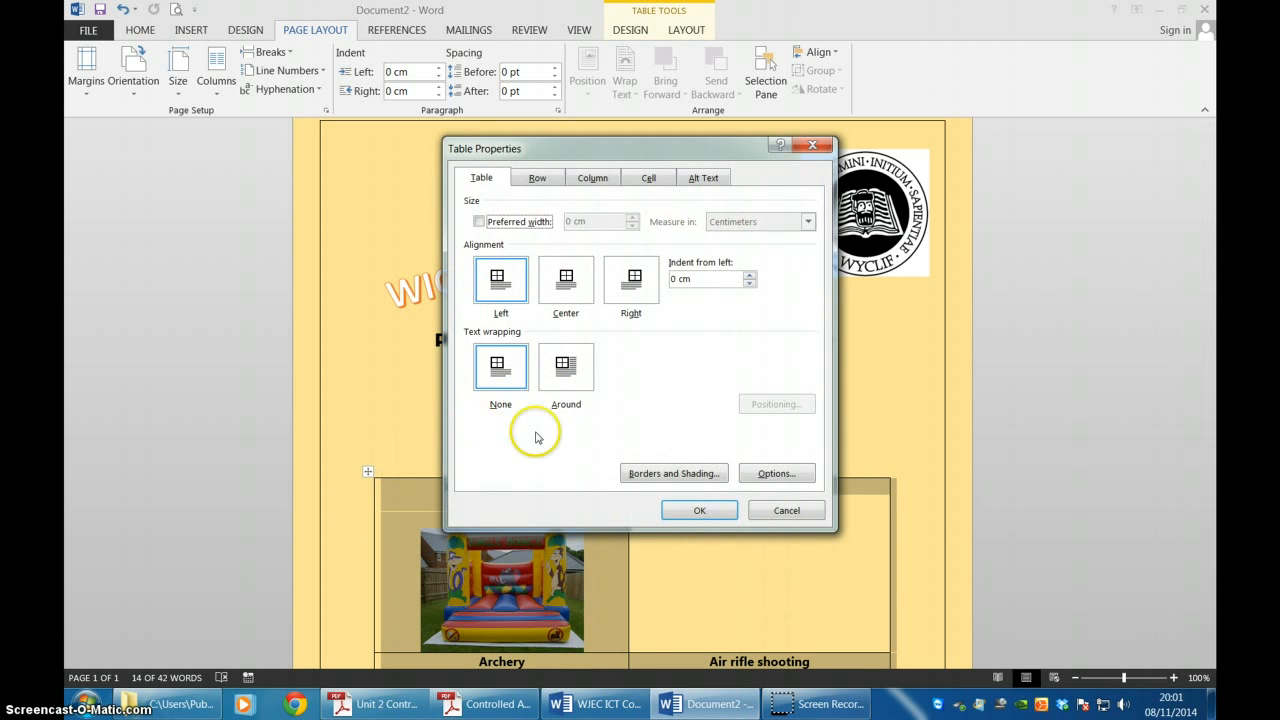
pyautogui.click(702, 473)
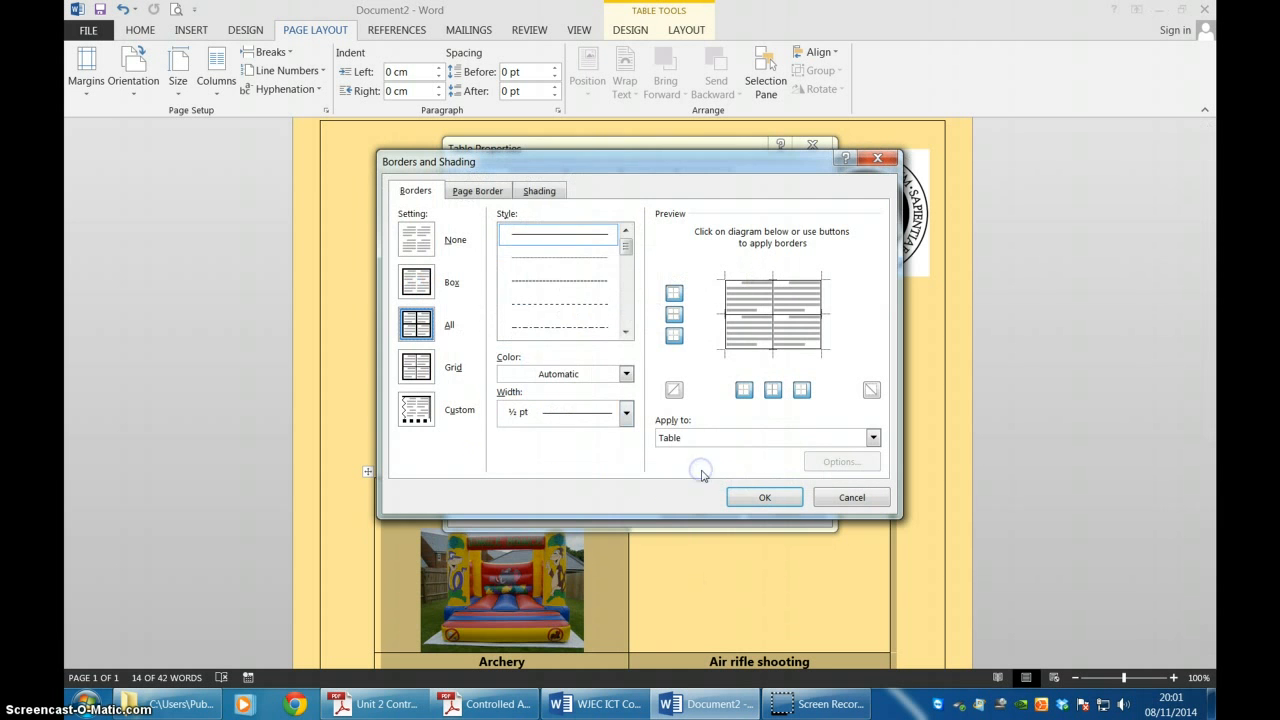
pyautogui.moveTo(625, 245); pyautogui.dragTo(626, 274)
pyautogui.click(600, 308)
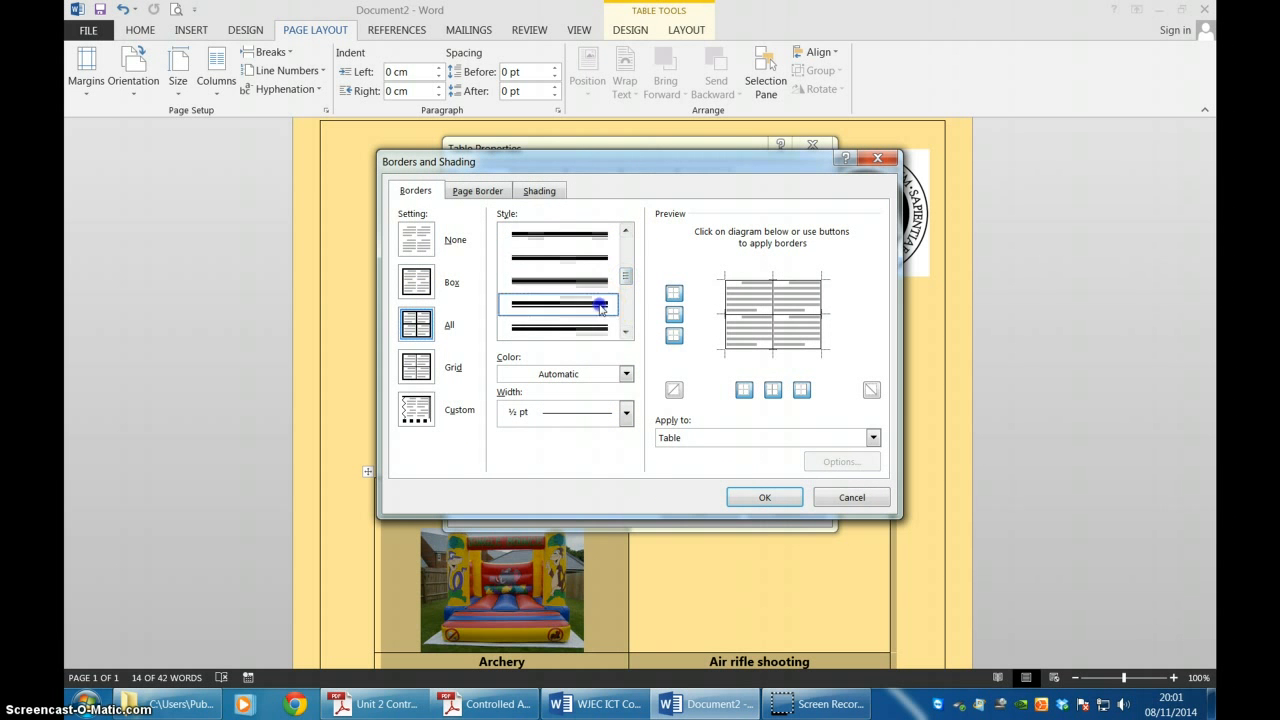
pyautogui.click(429, 290)
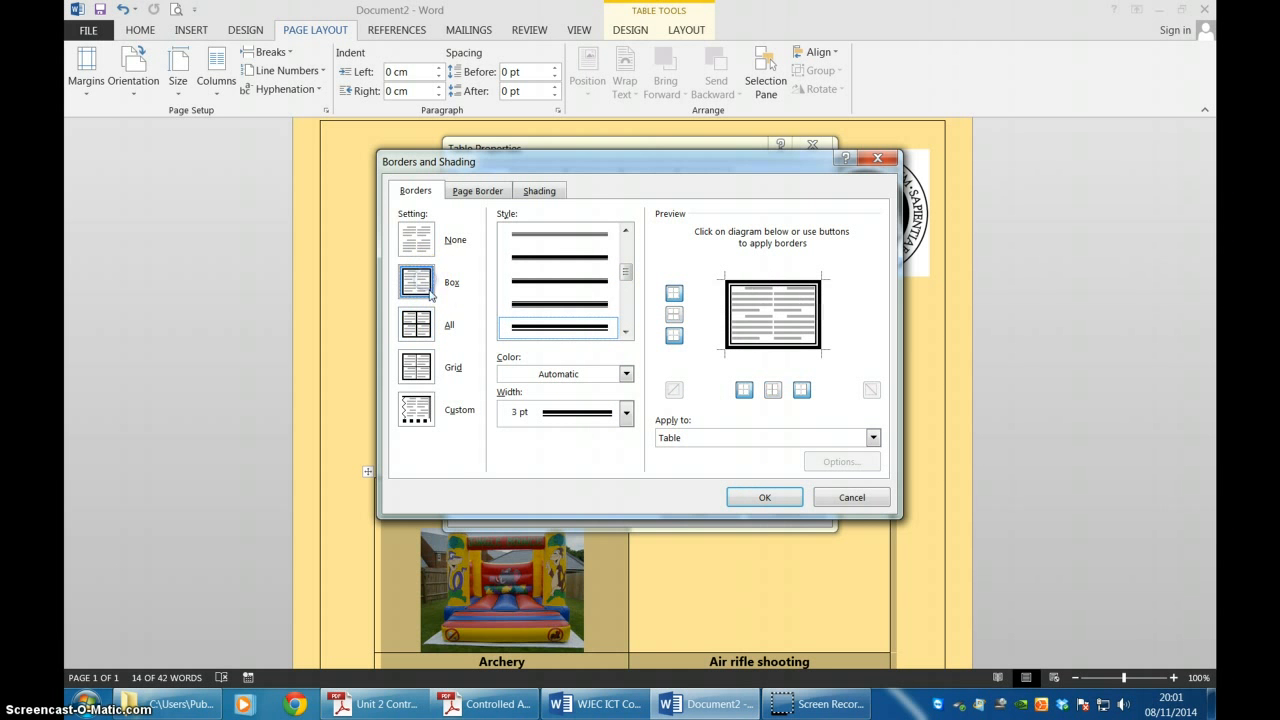
pyautogui.click(750, 497)
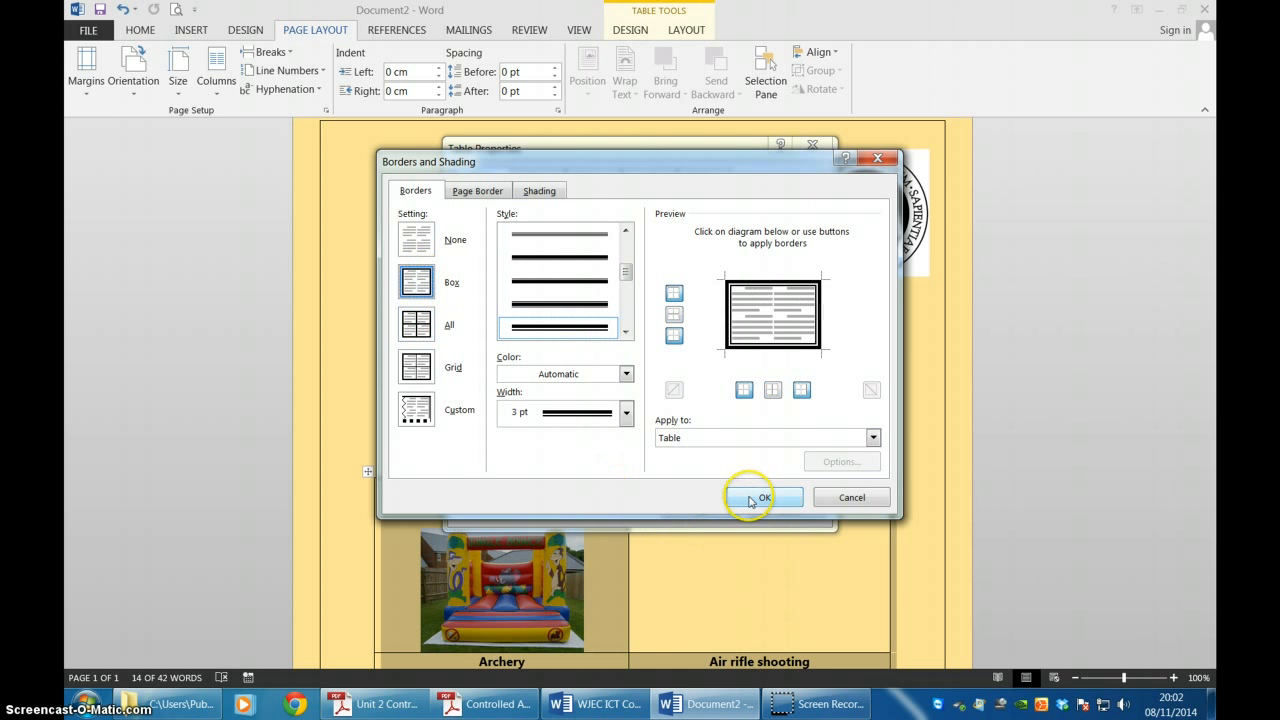
pyautogui.click(700, 510)
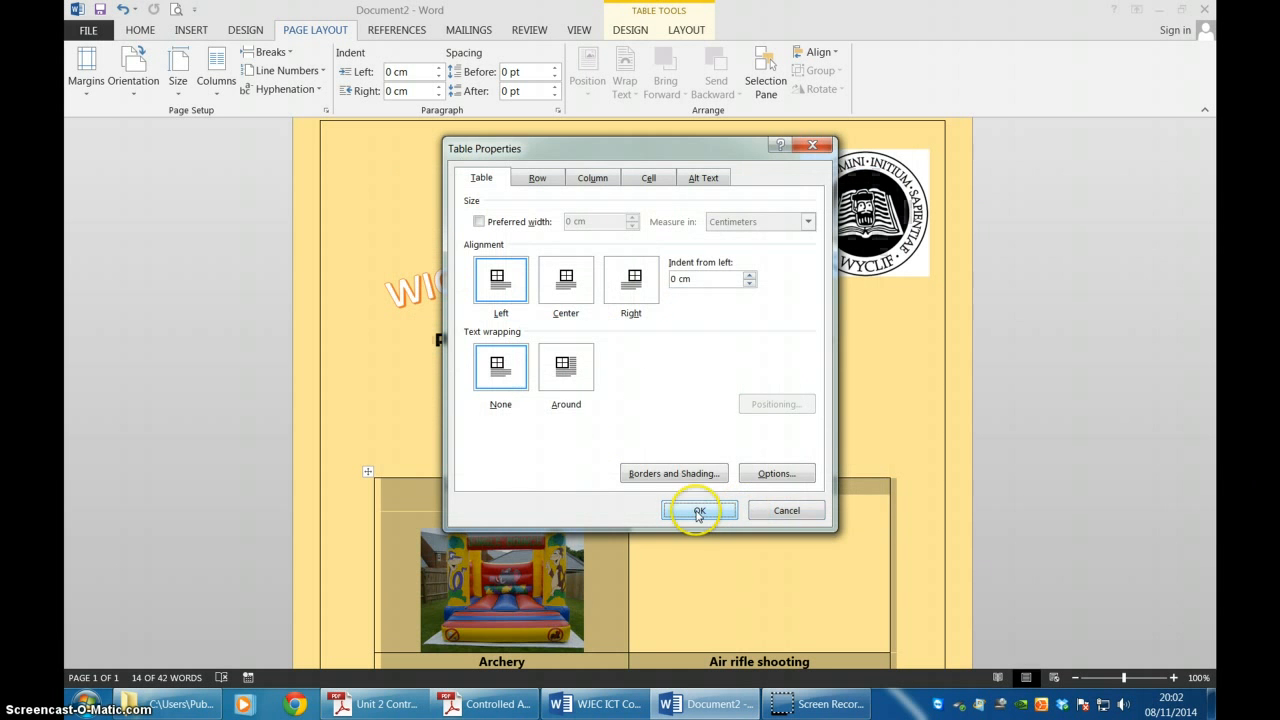
pyautogui.click(910, 409)
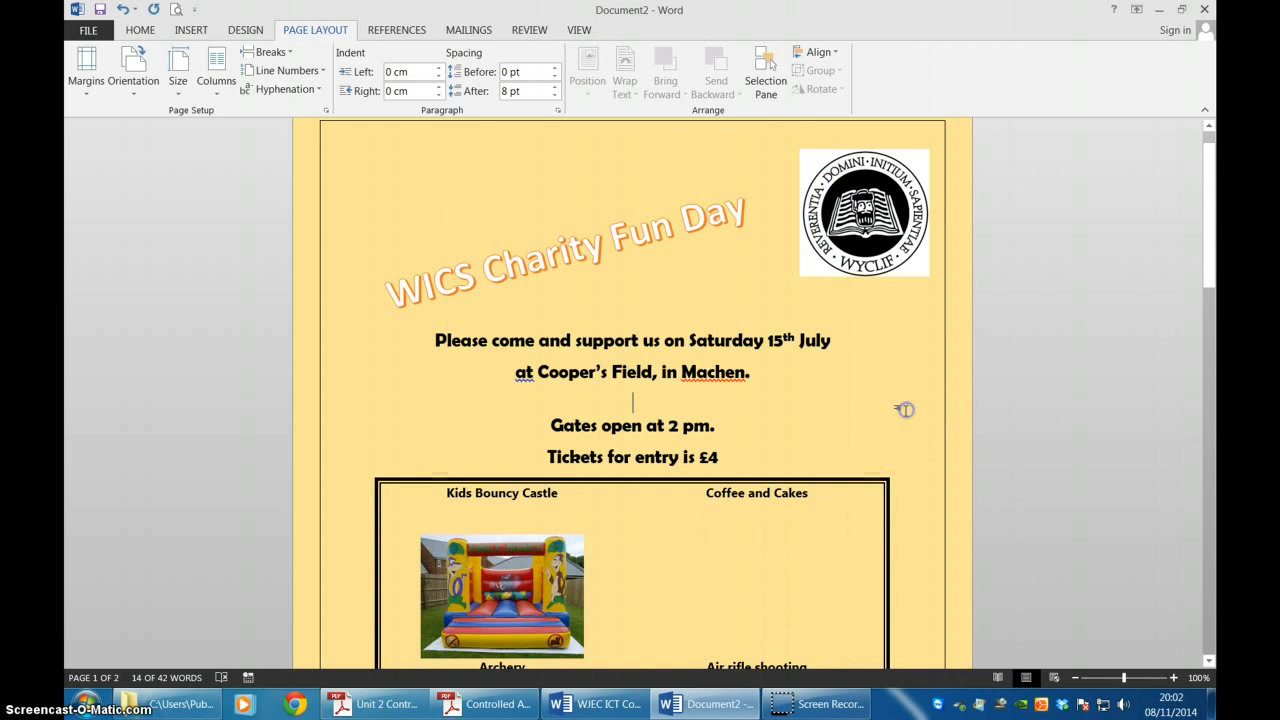
pyautogui.scroll(-7, 905, 405)
pyautogui.scroll(-2, 954, 320)
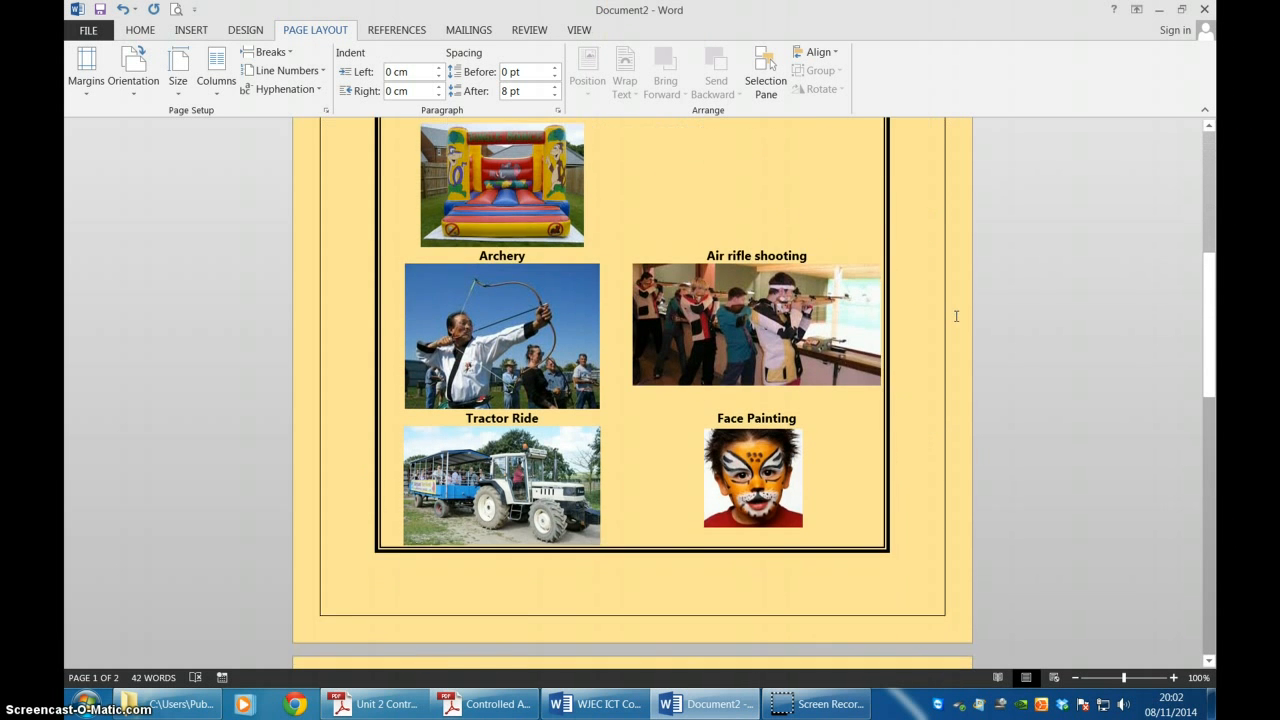
pyautogui.scroll(2, 951, 323)
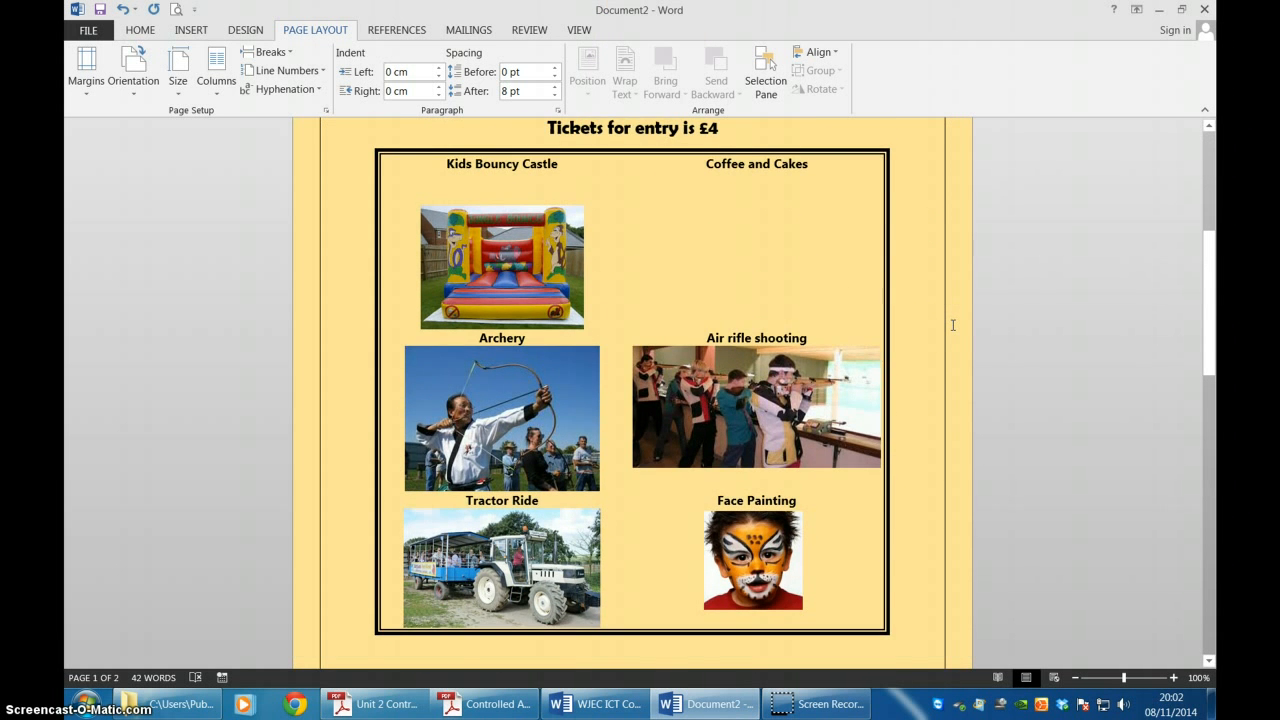
pyautogui.hotkey('alt', 'p')
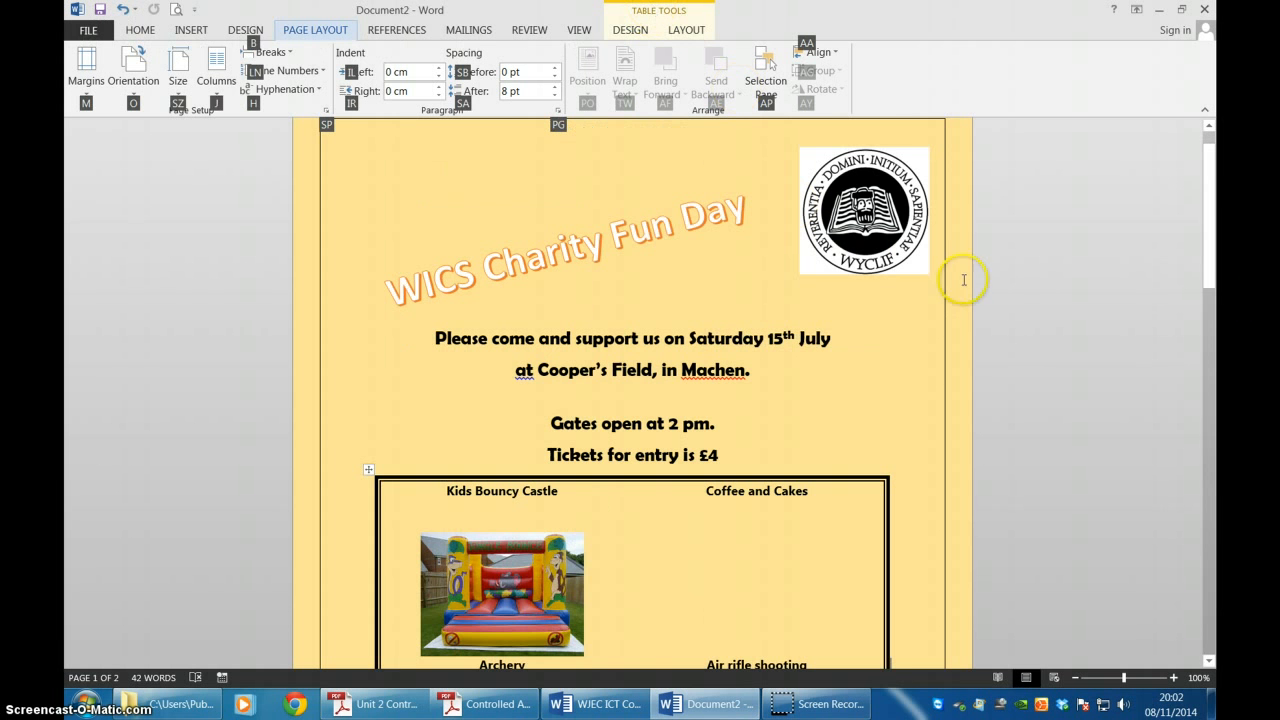
pyautogui.click(334, 380)
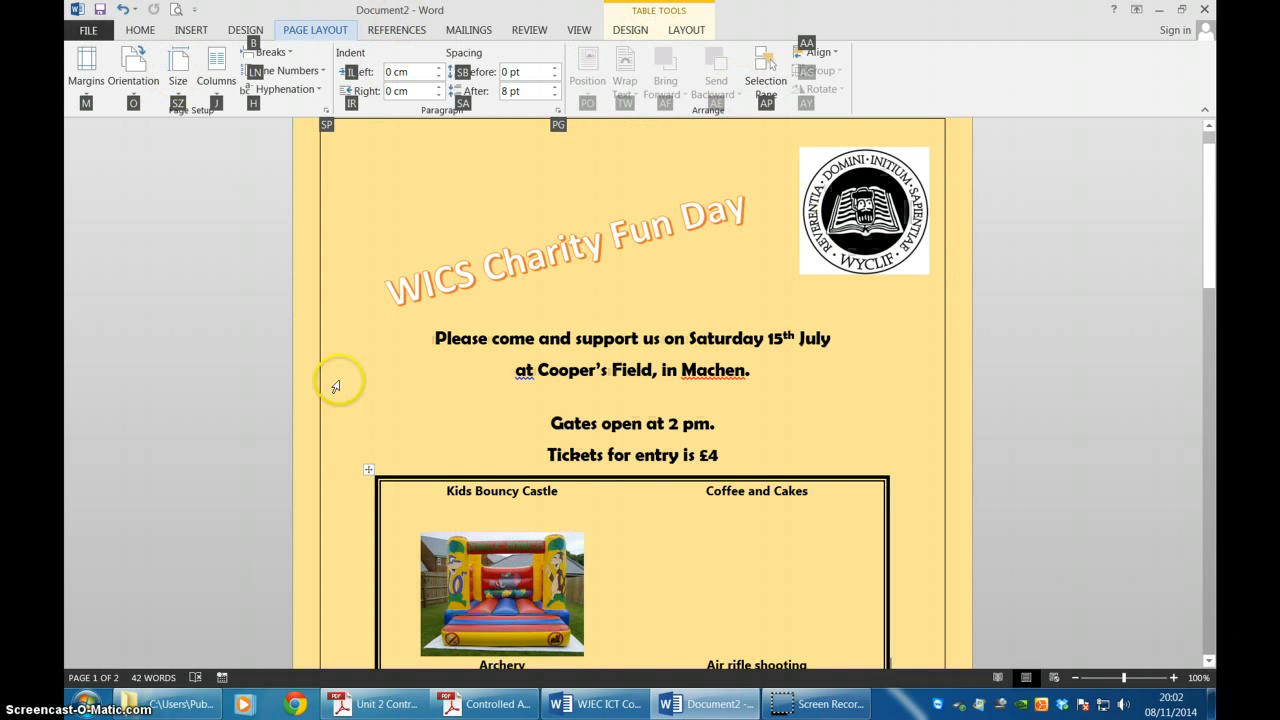
pyautogui.scroll(-3, 336, 381)
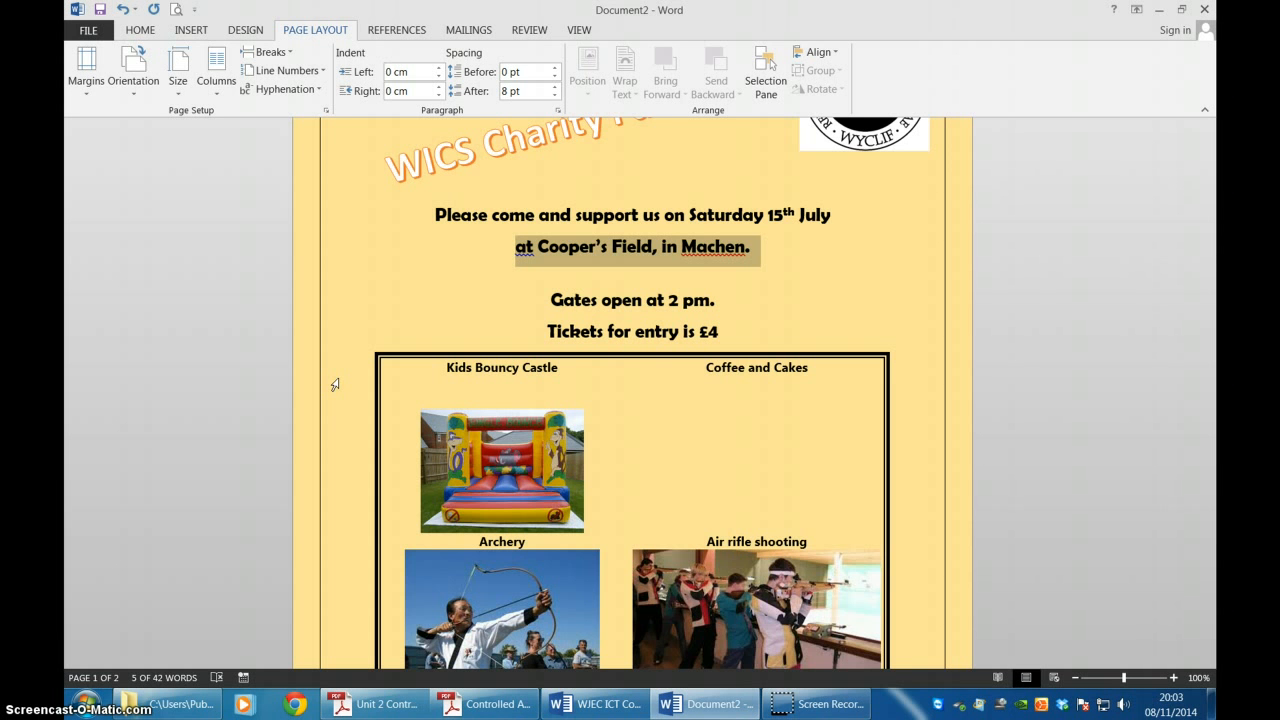
pyautogui.click(830, 704)
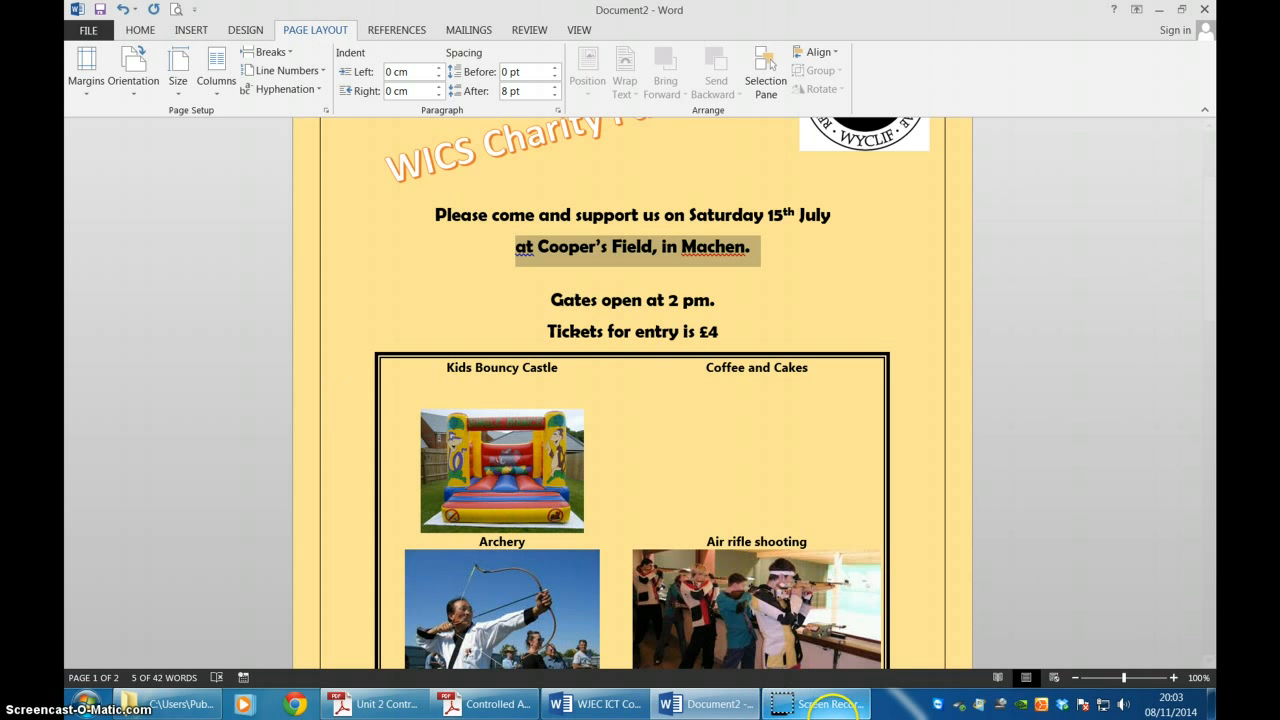